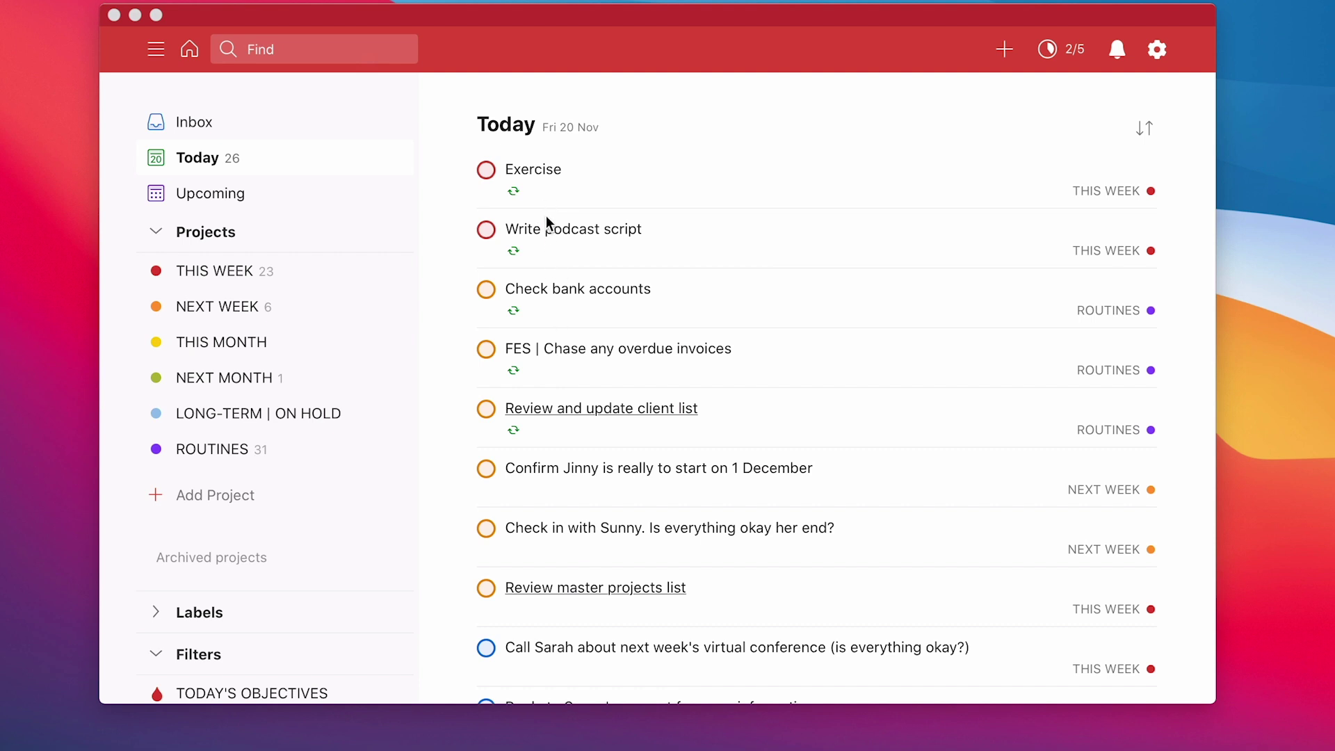
- Focus Todoist and open the Today view's sort choices (due date, priority, alphabetical, assignee, custom)
scroll(582, 459, down, 10)
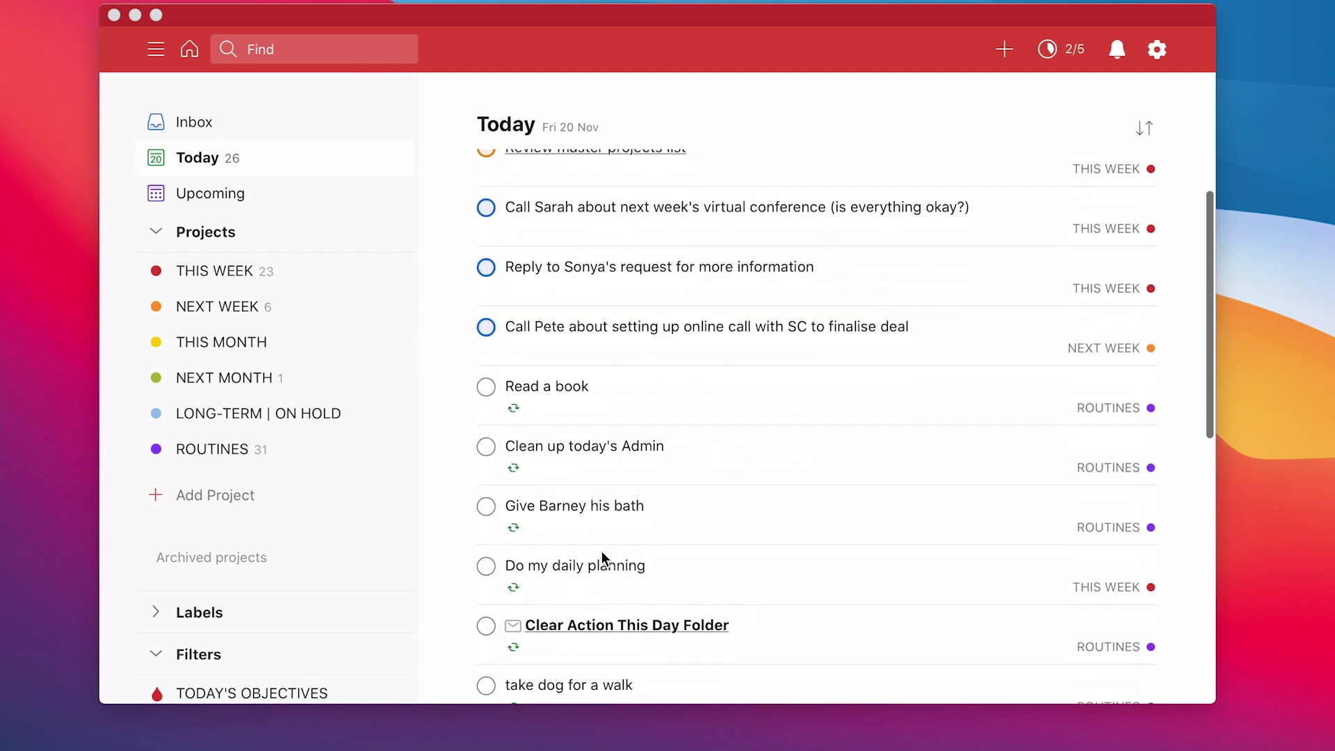
scroll(575, 472, up, 10)
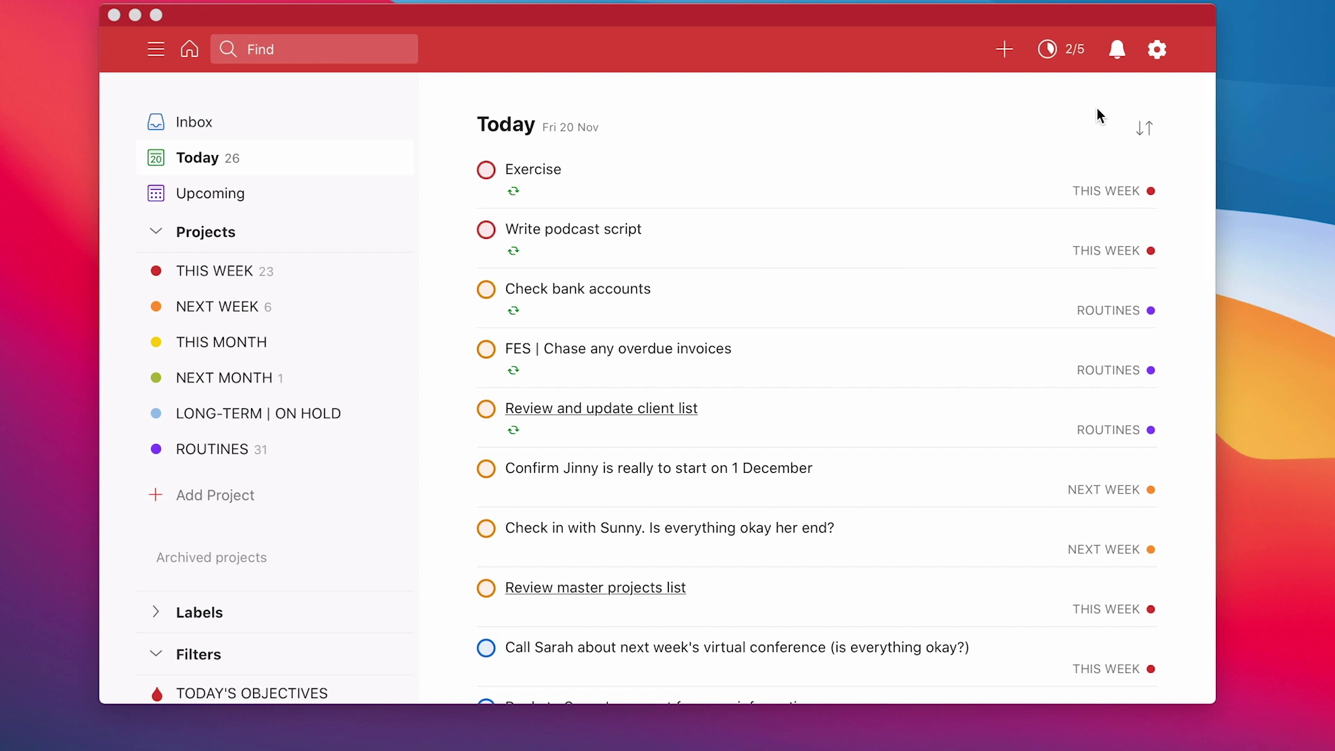
click(1146, 125)
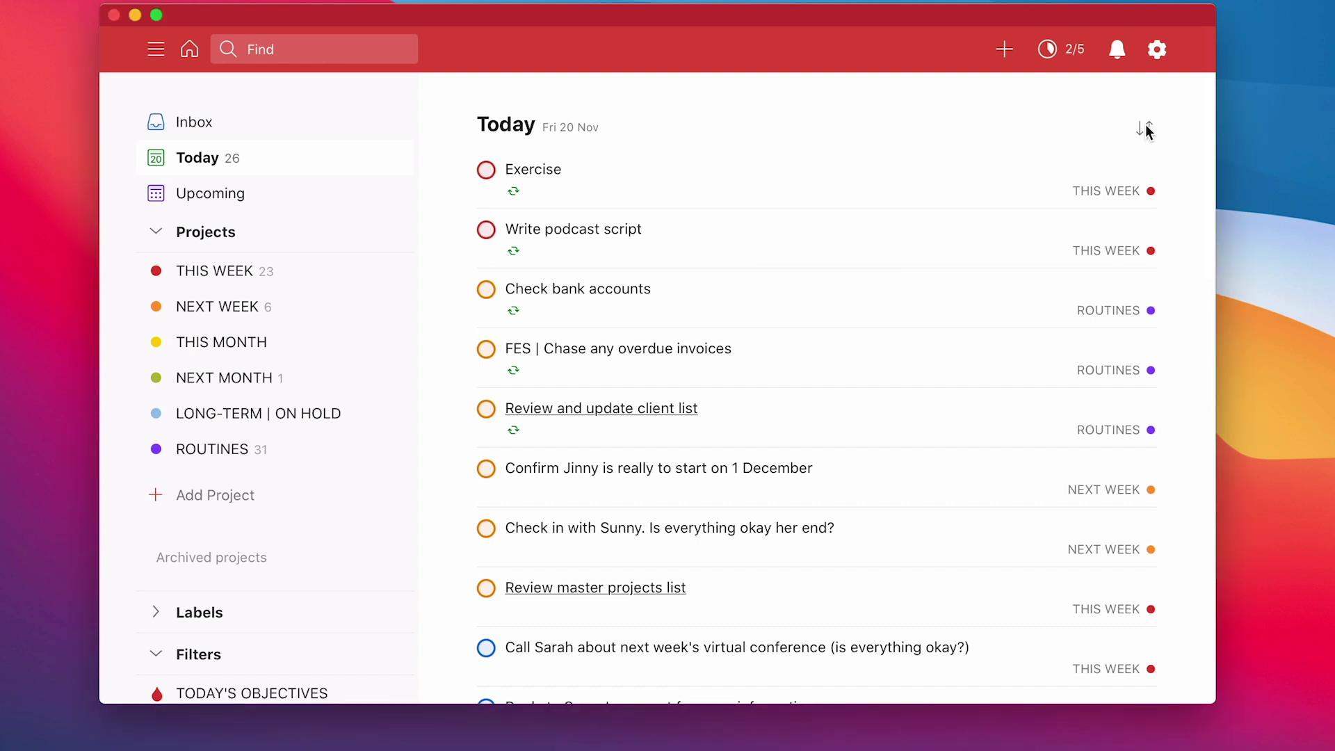
click(1145, 128)
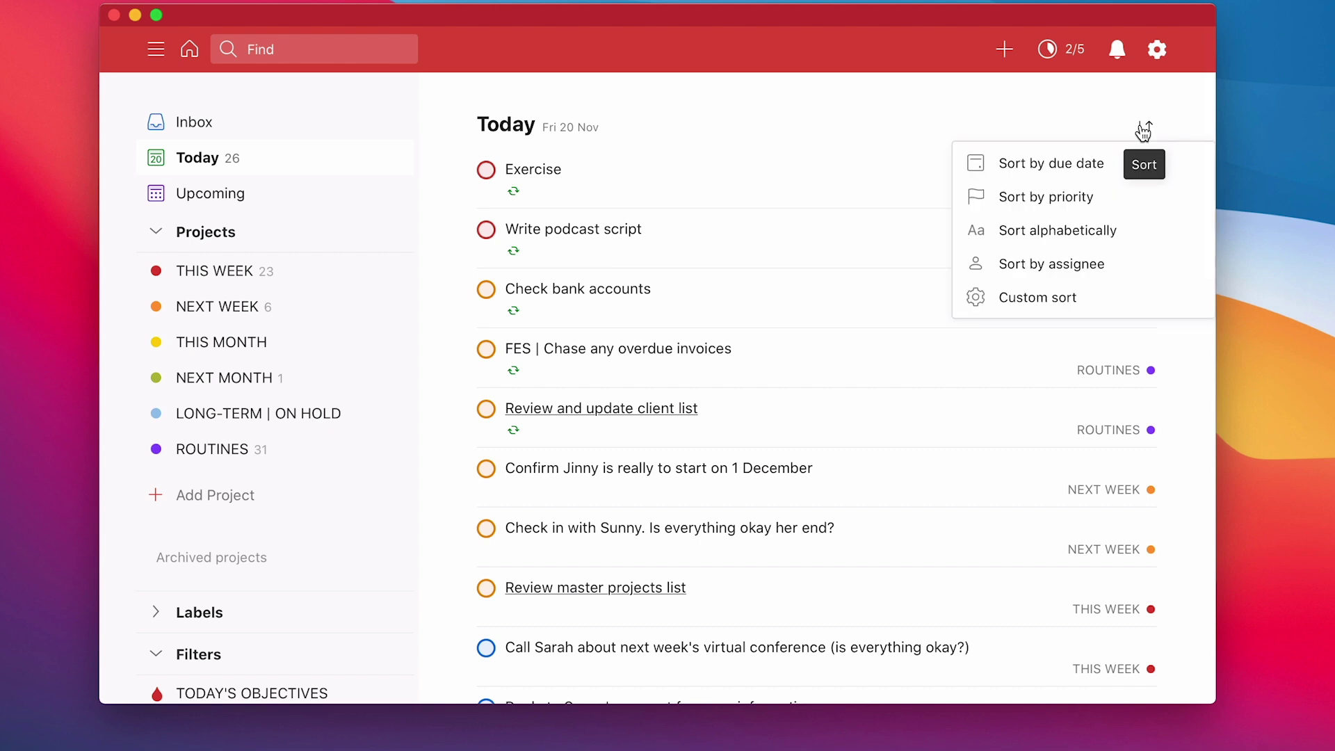
- Sort Today alphabetically, then open Custom sort showing Name, Ascending, Anyone
click(1097, 229)
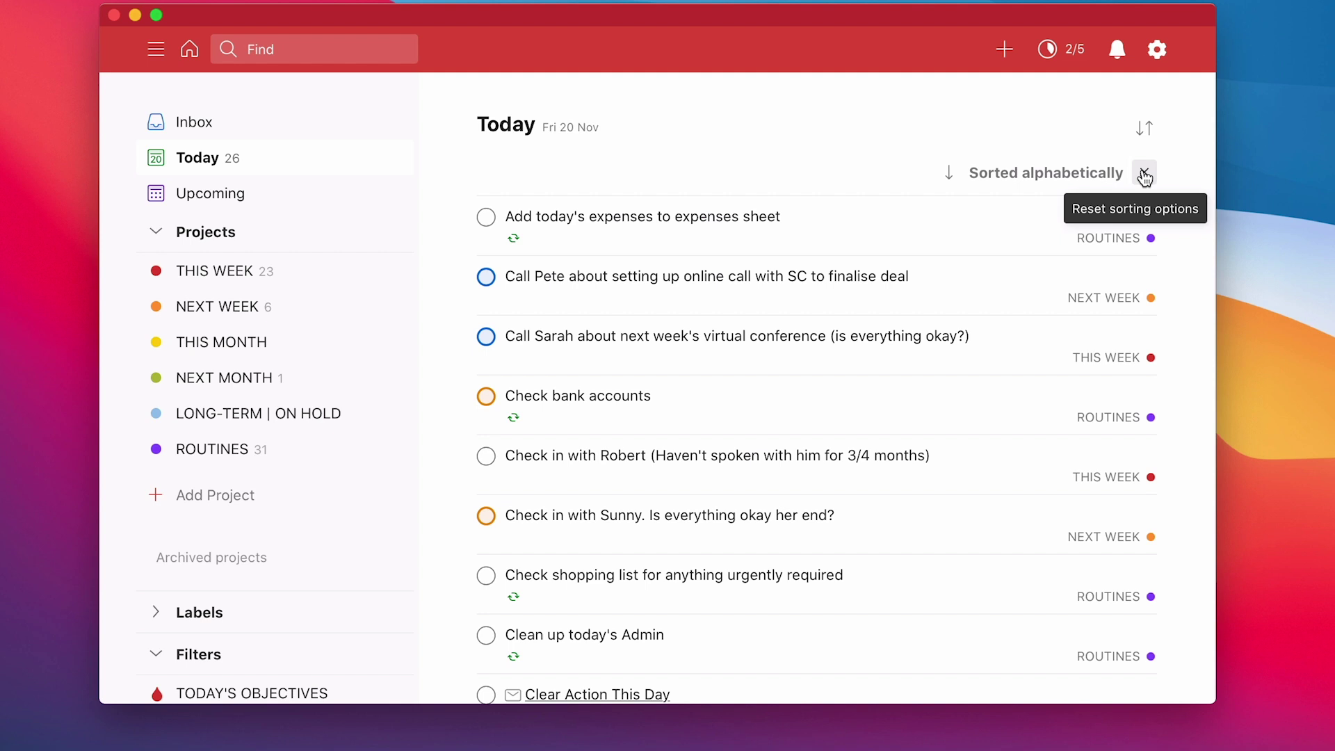
click(1074, 175)
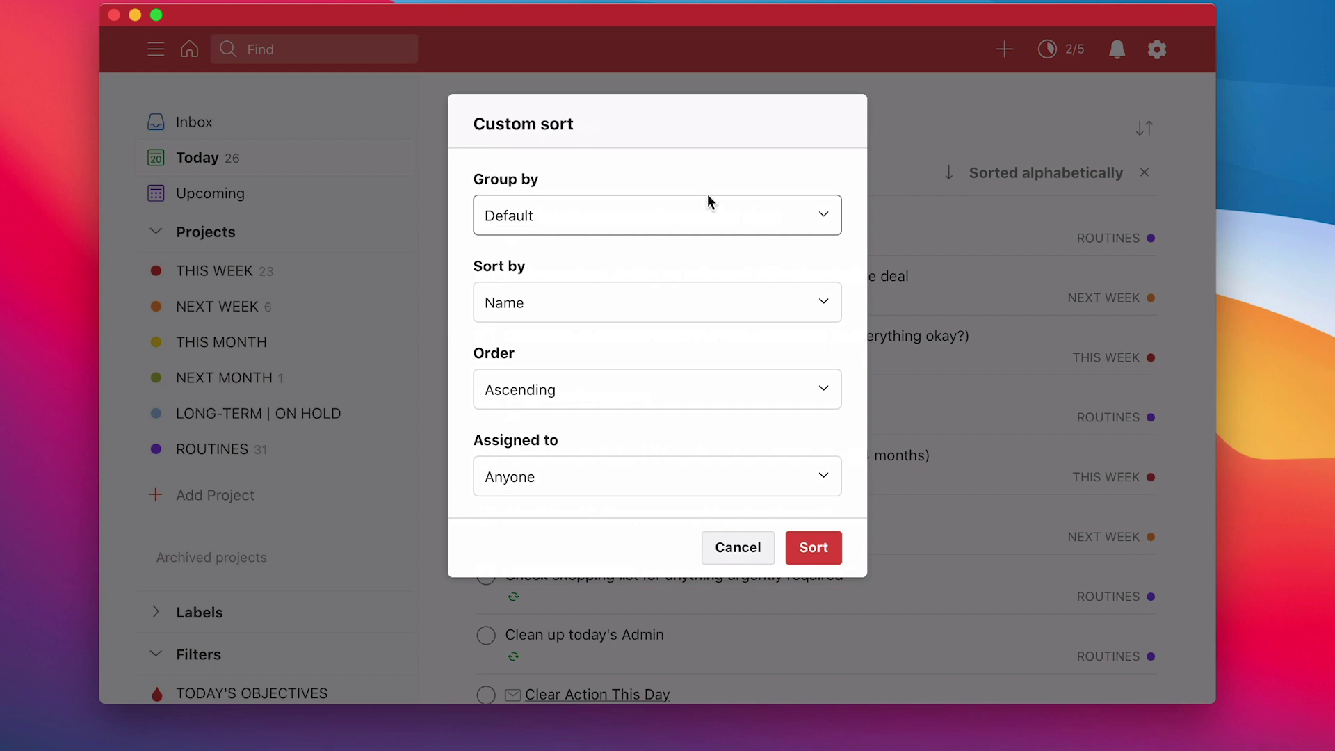
- Custom-sort Today grouped by Priority with Default order
click(825, 217)
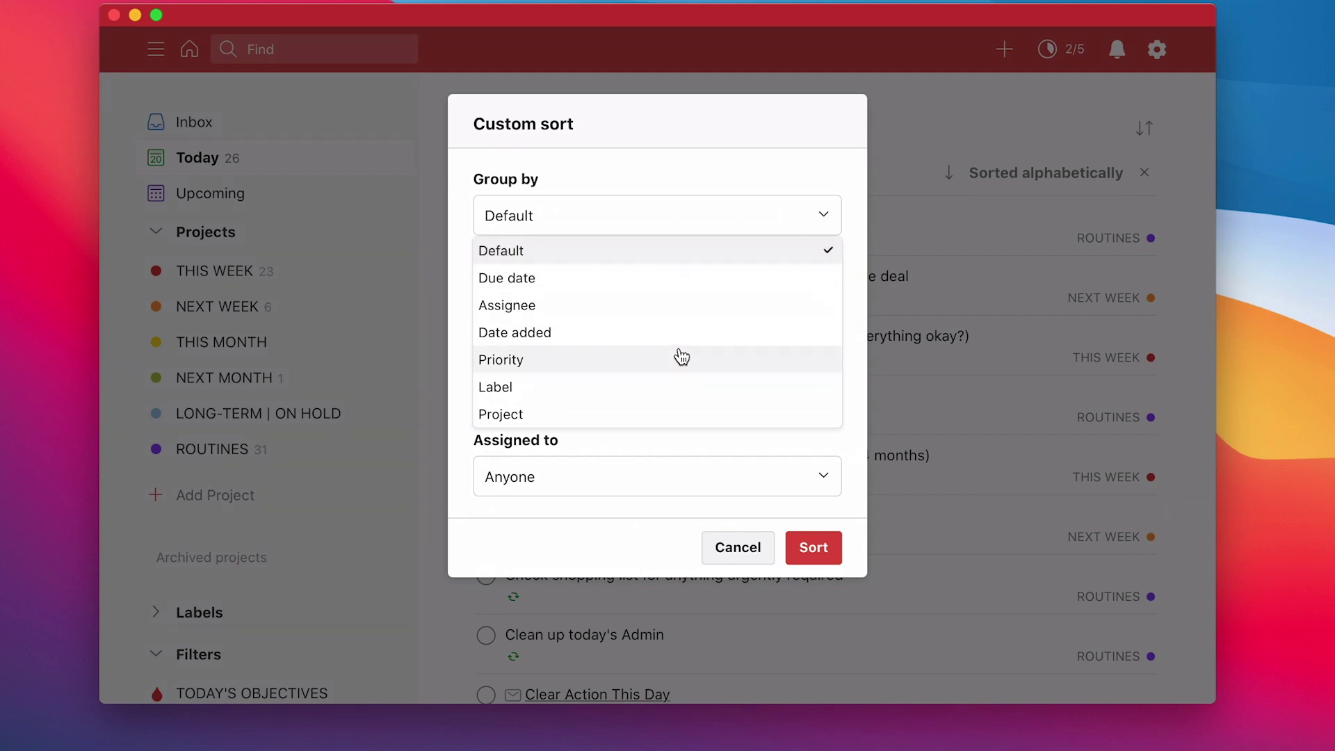
click(681, 357)
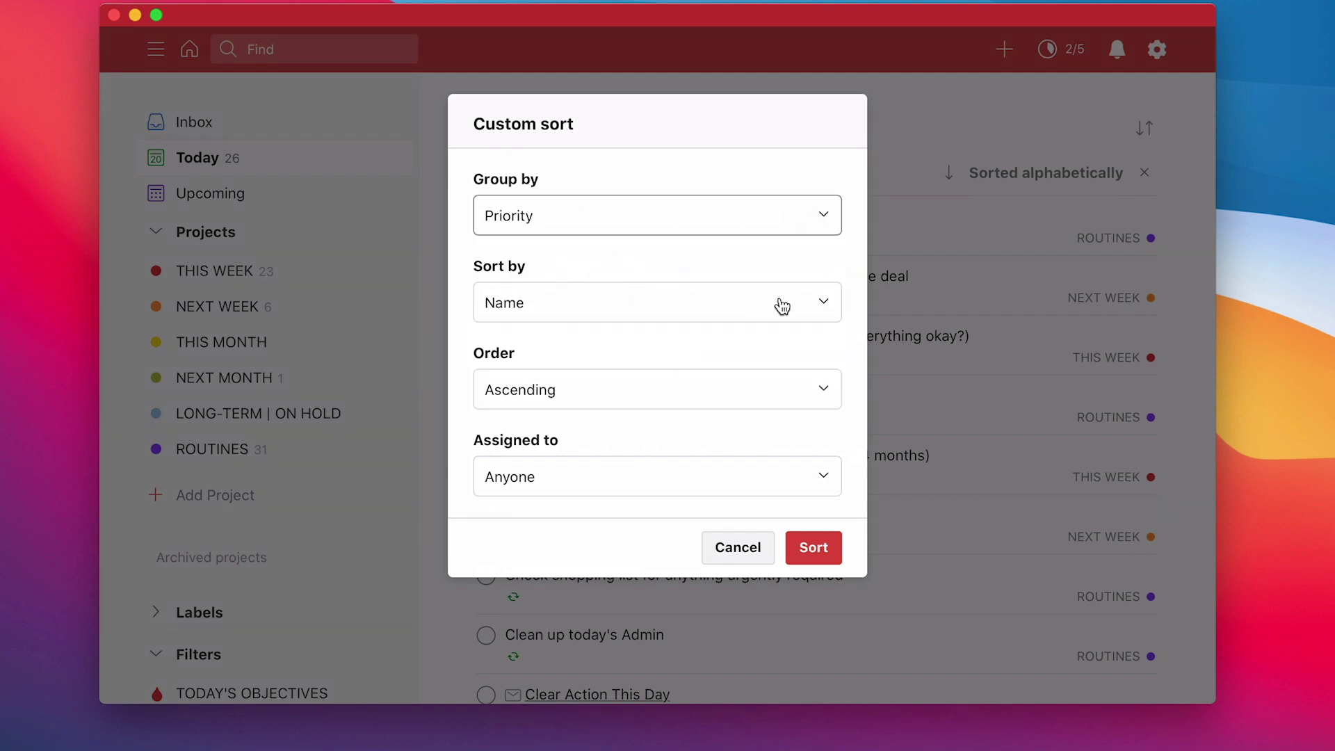
click(818, 305)
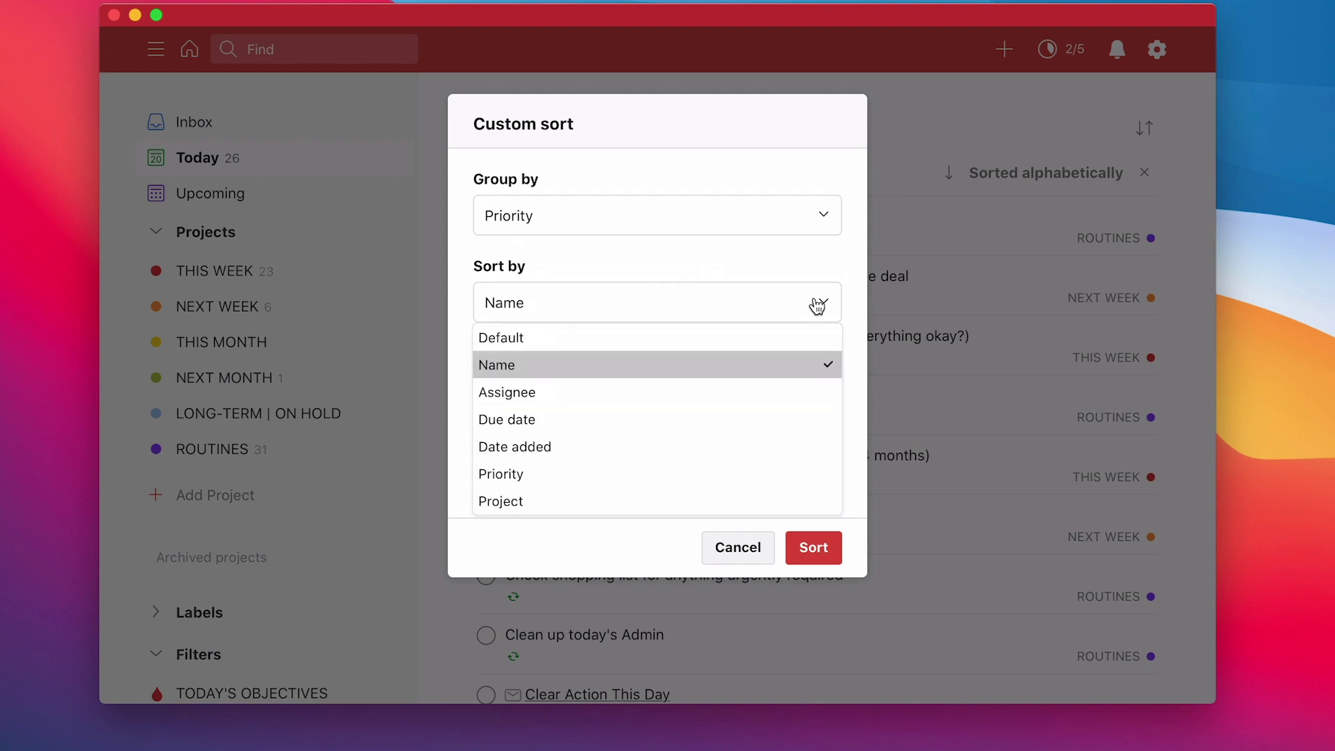
click(751, 342)
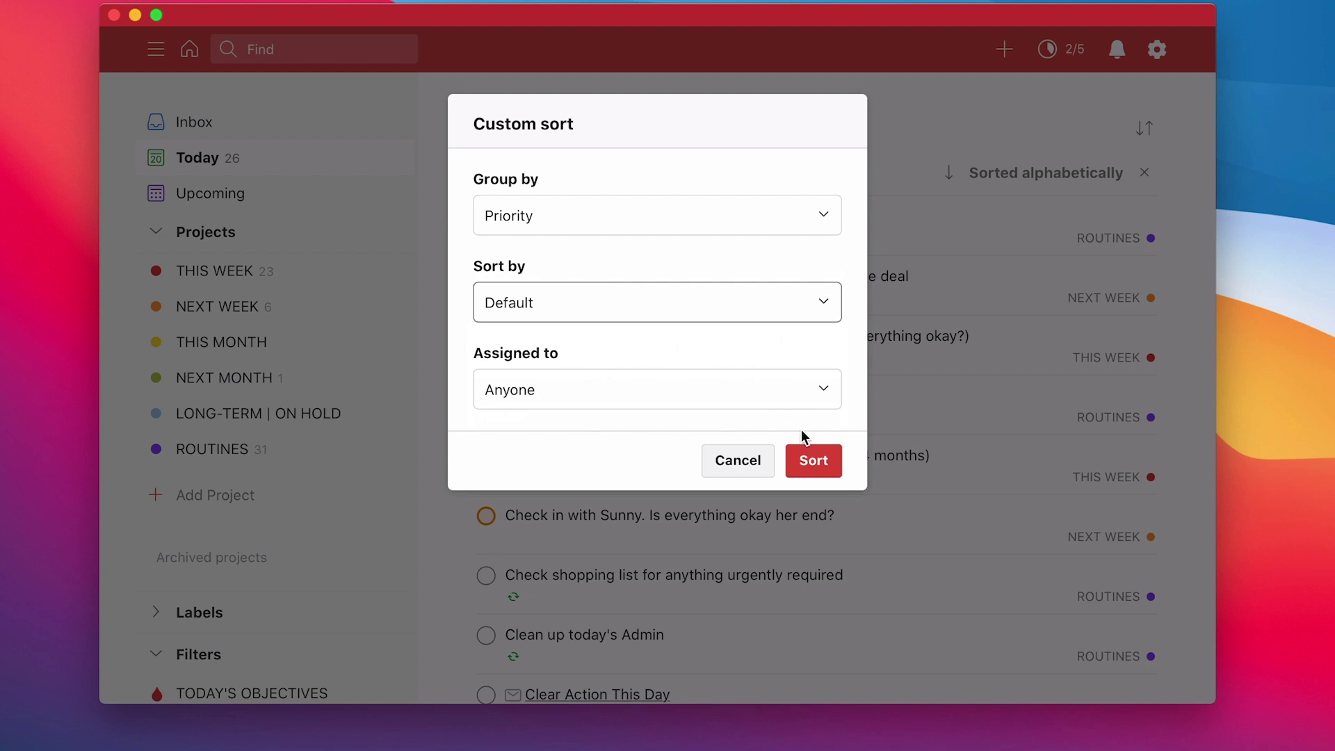
click(815, 461)
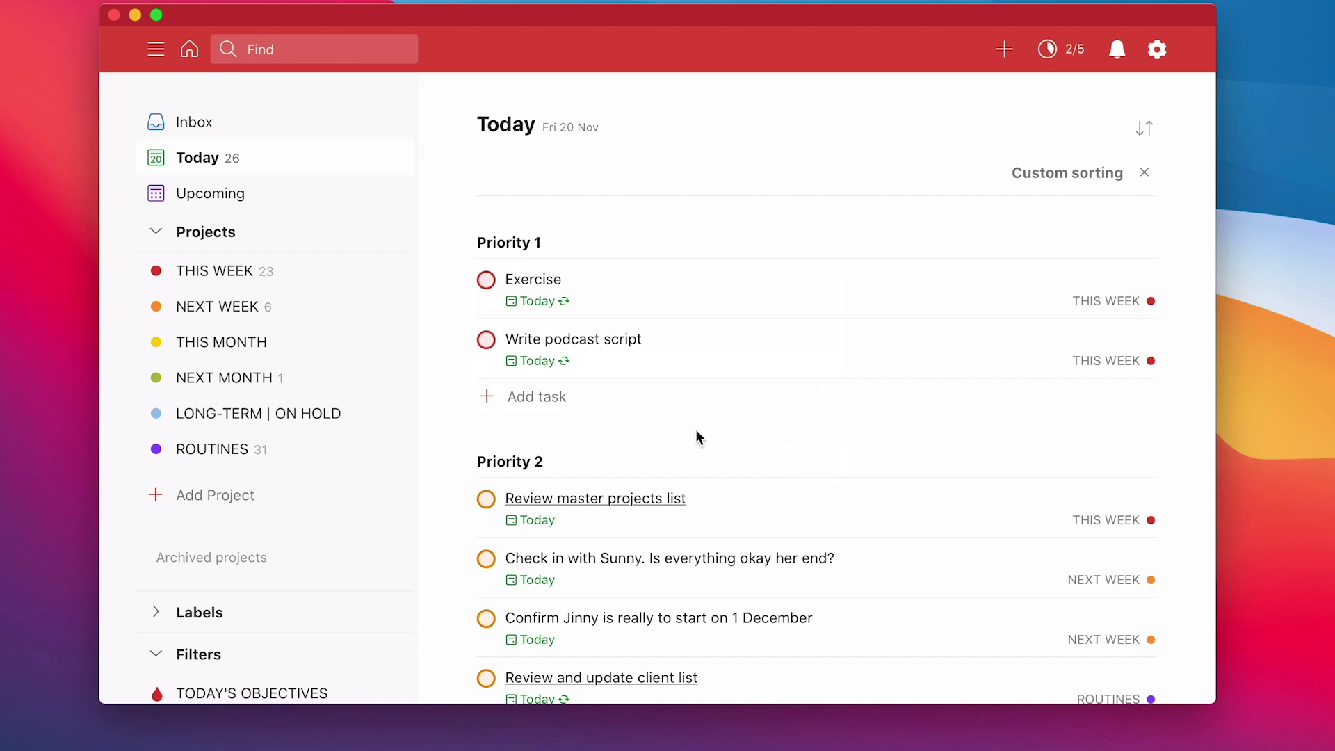
scroll(698, 435, down, 10)
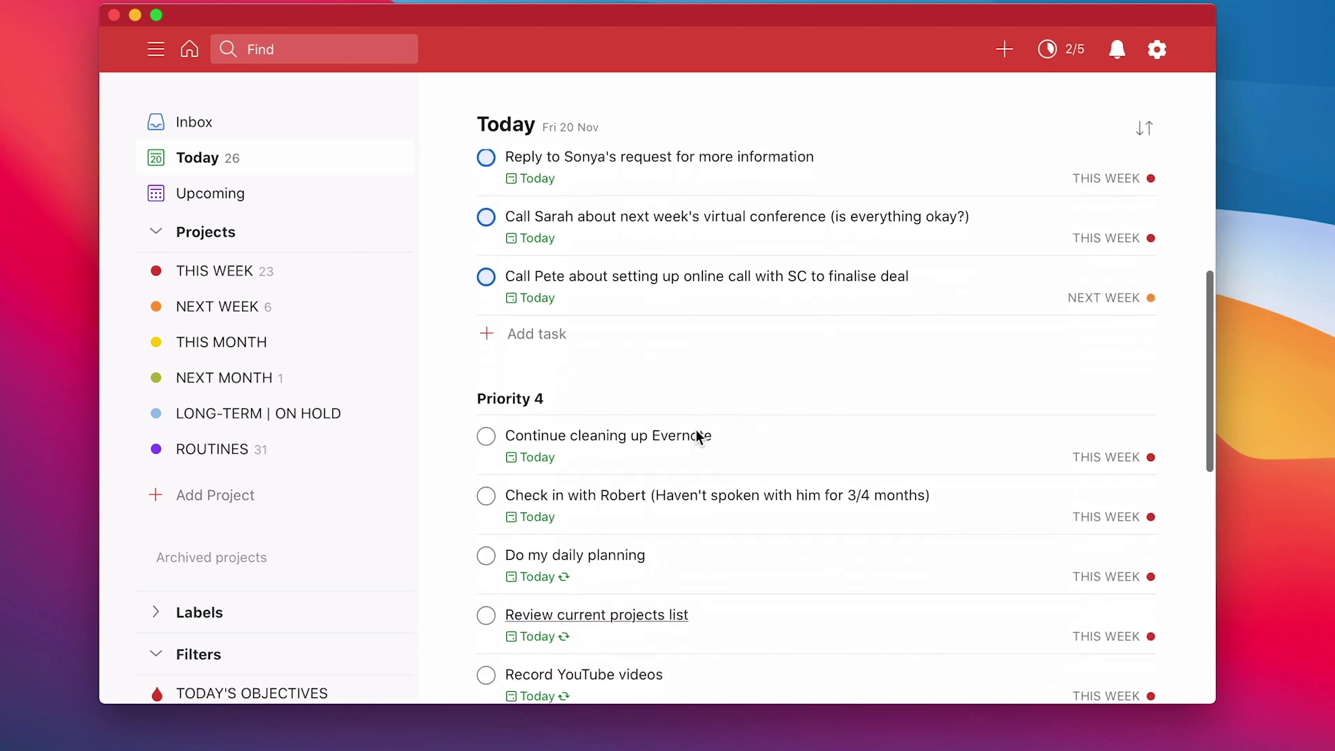
scroll(698, 436, up, 5)
scroll(698, 436, down, 10)
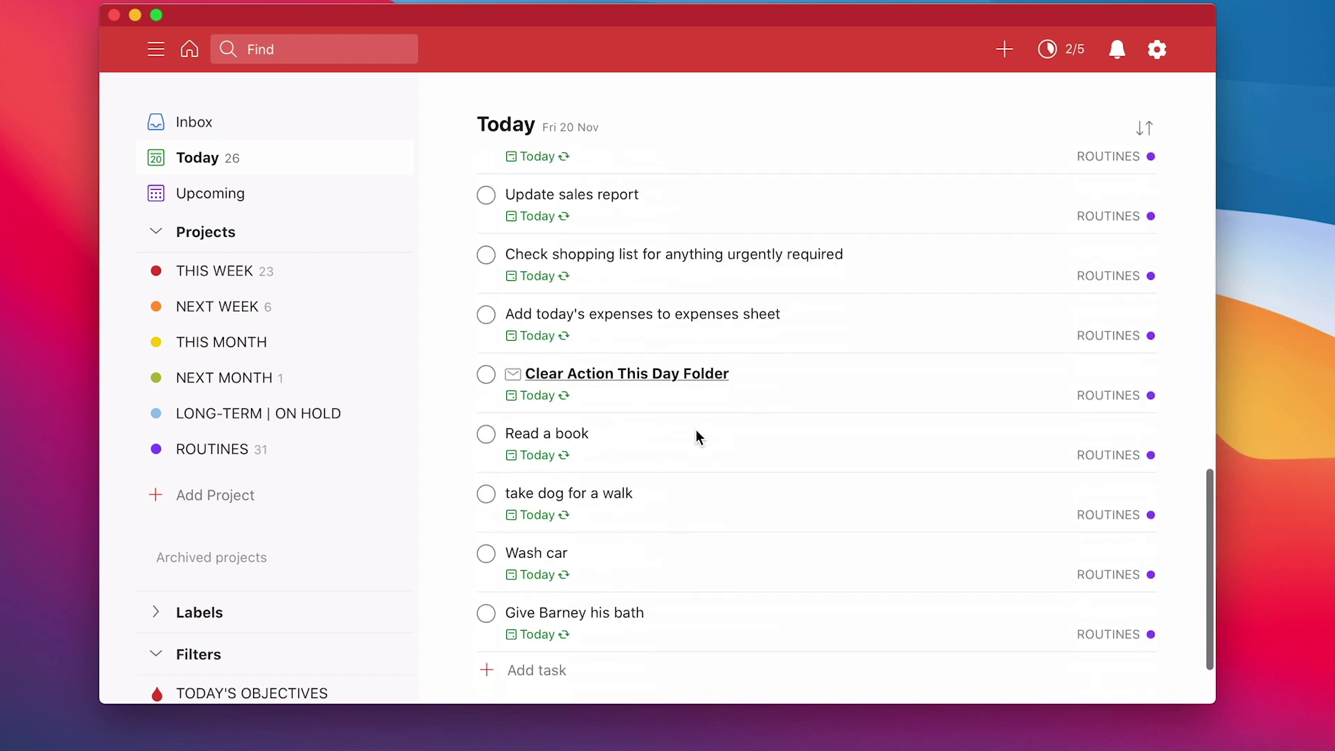
scroll(697, 436, up, 15)
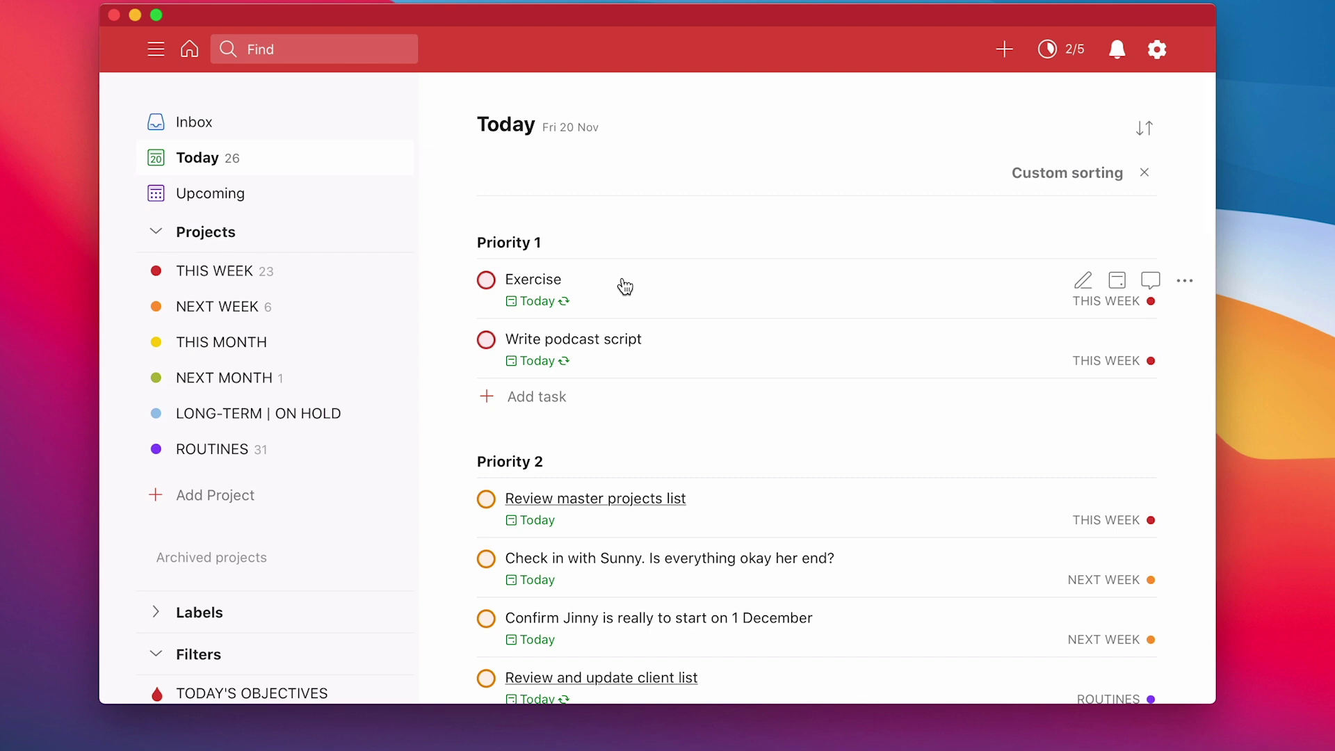
scroll(624, 286, down, 12)
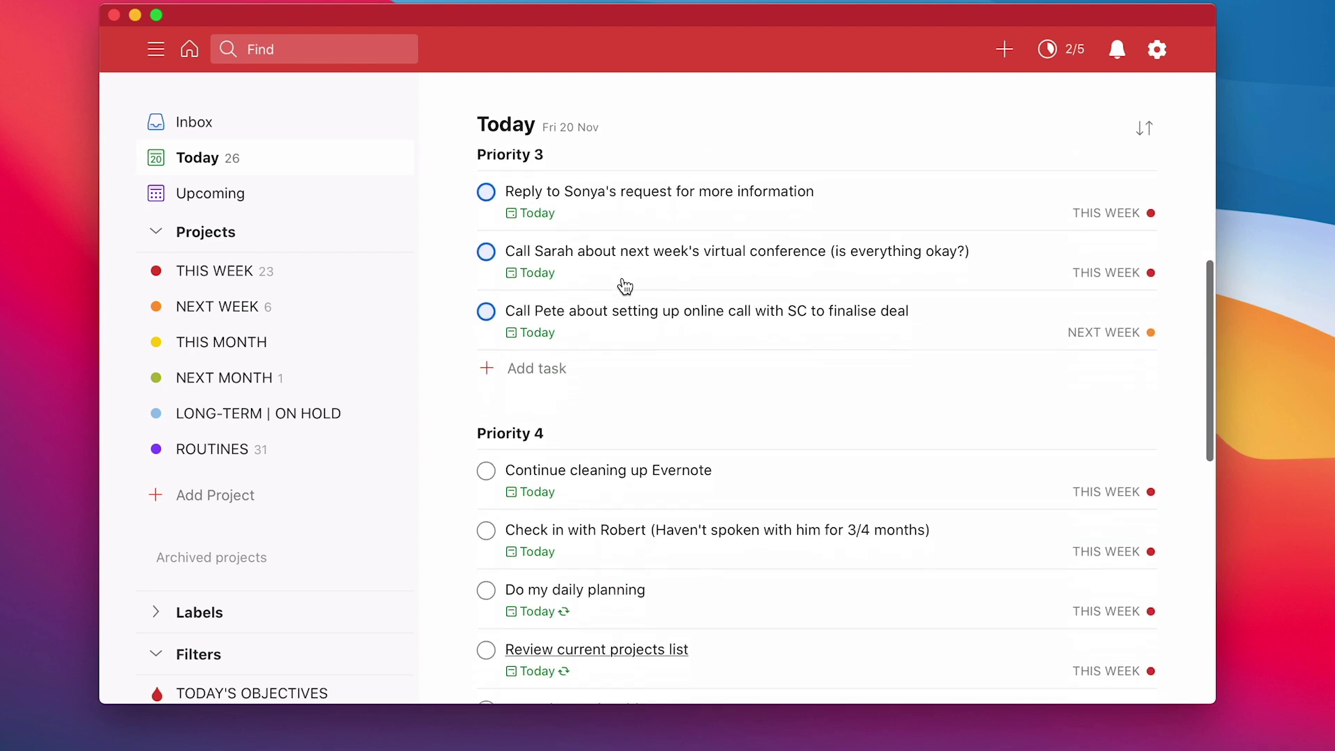
scroll(624, 286, down, 8)
scroll(625, 286, up, 20)
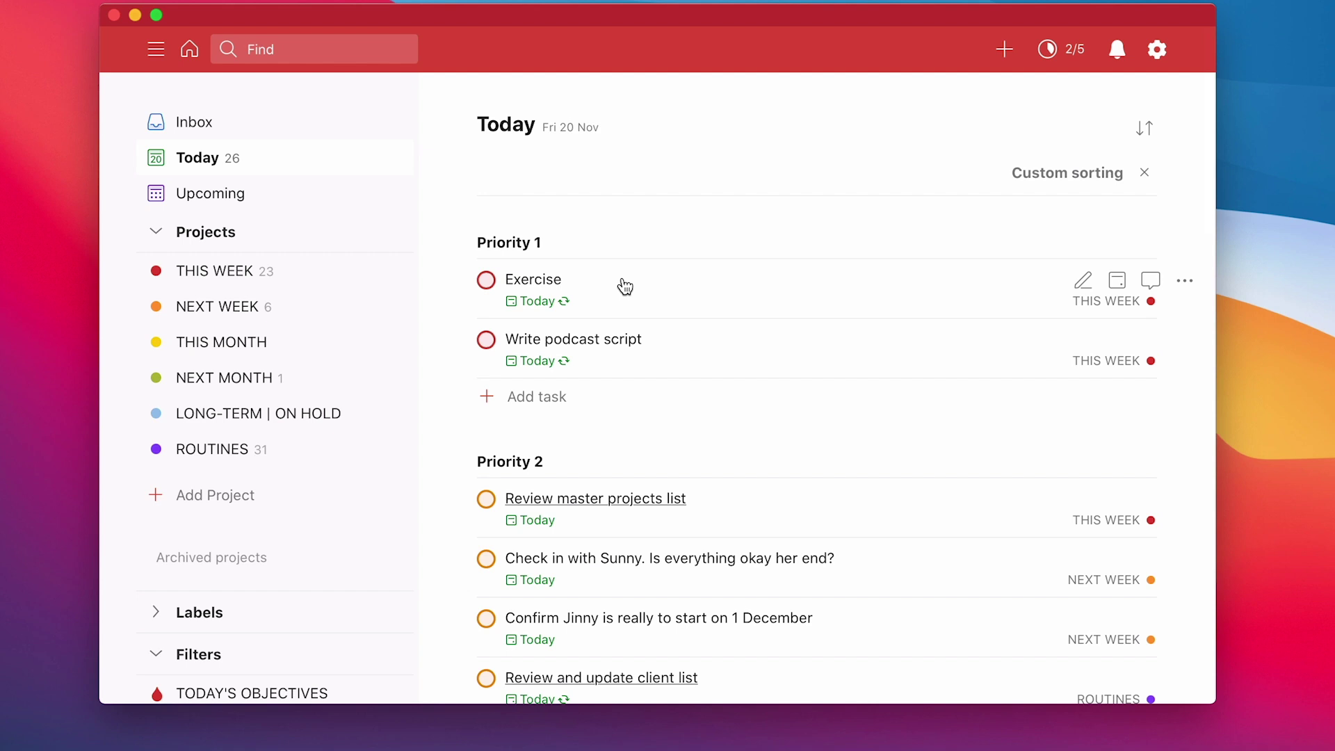
scroll(625, 285, down, 5)
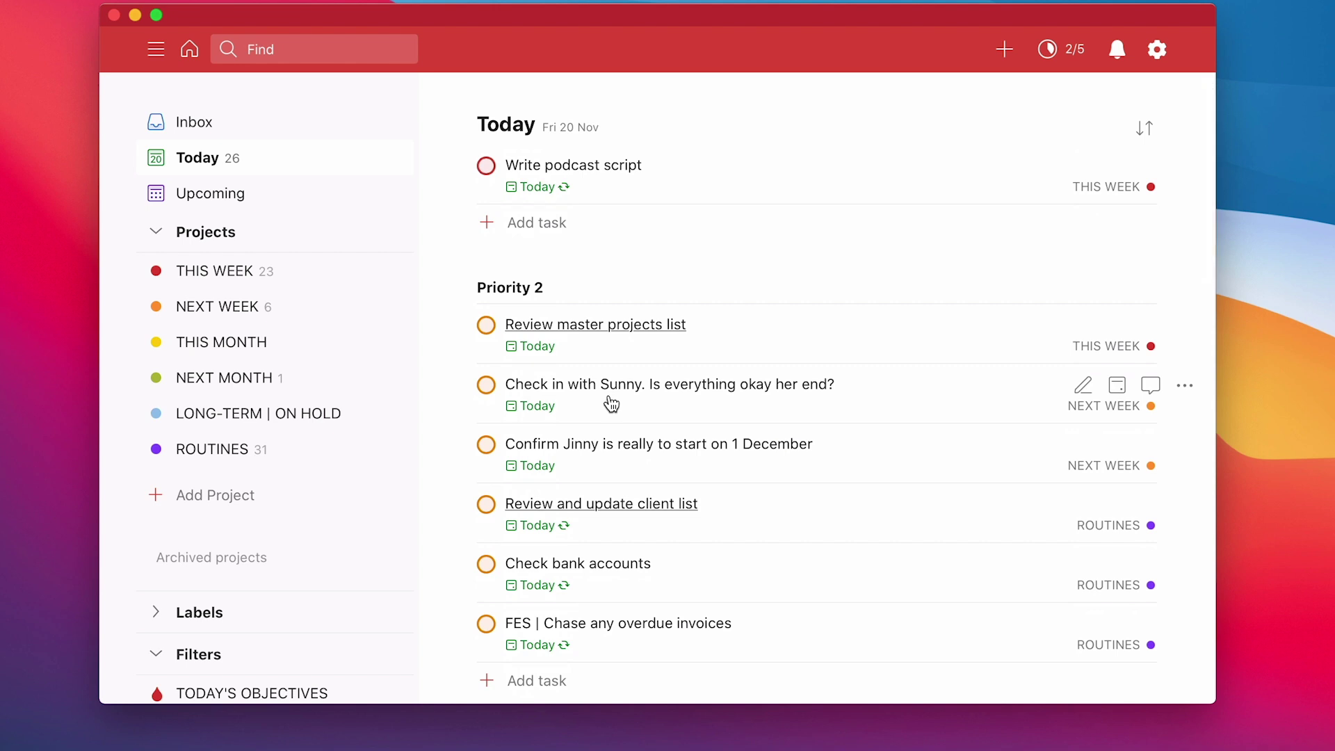
scroll(612, 404, down, 15)
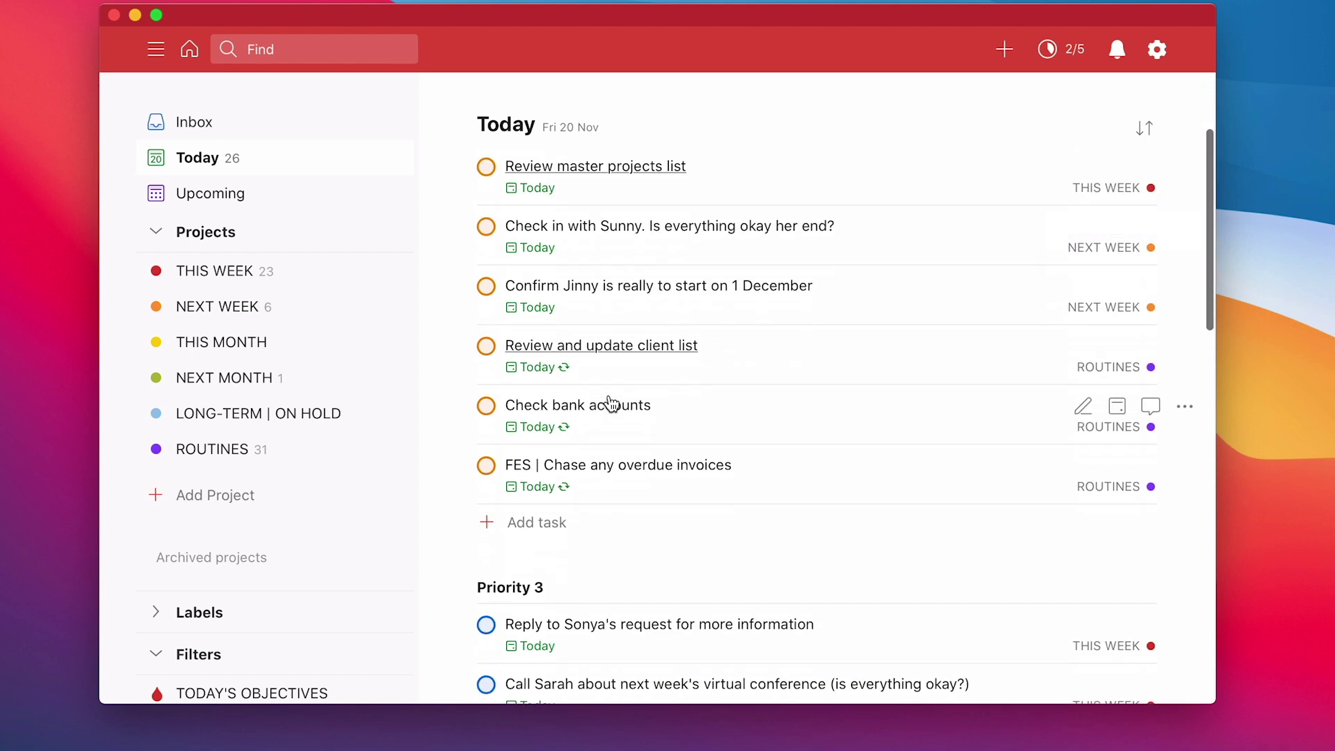
scroll(611, 404, up, 1)
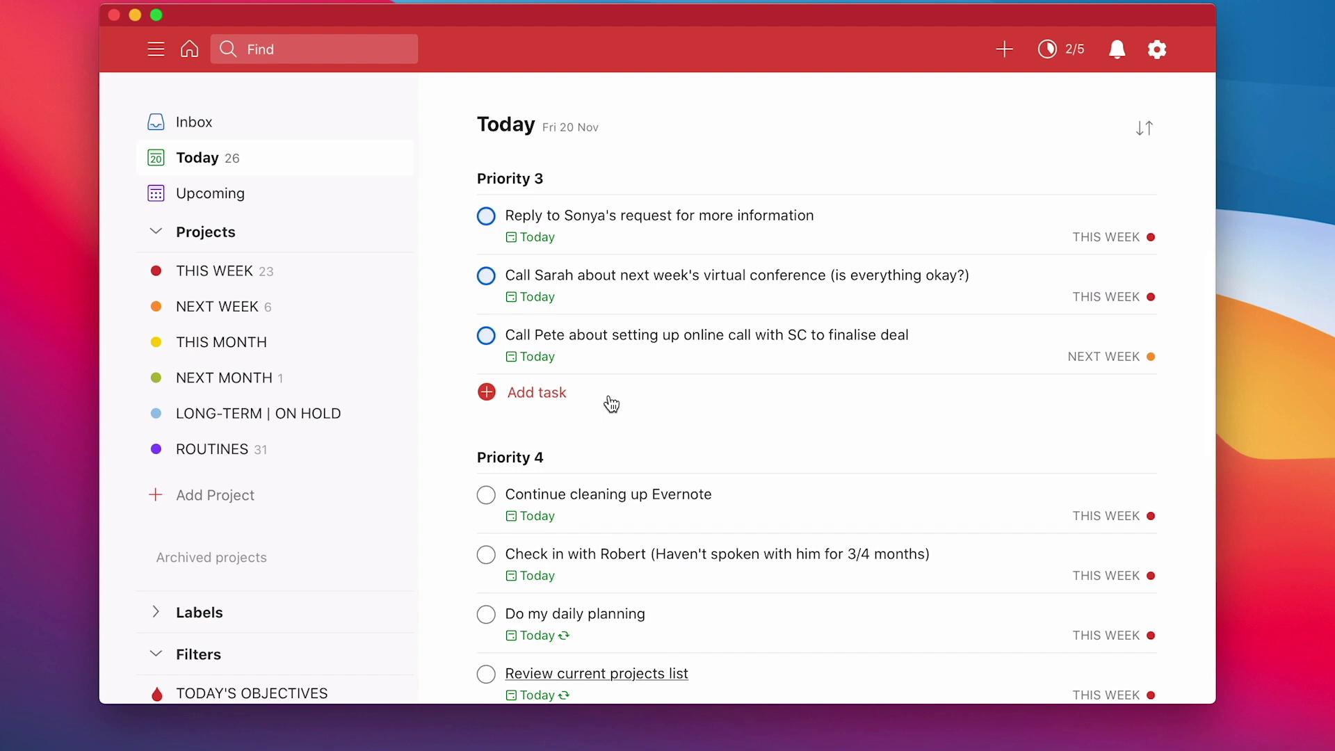
scroll(611, 404, down, 15)
scroll(611, 404, up, 10)
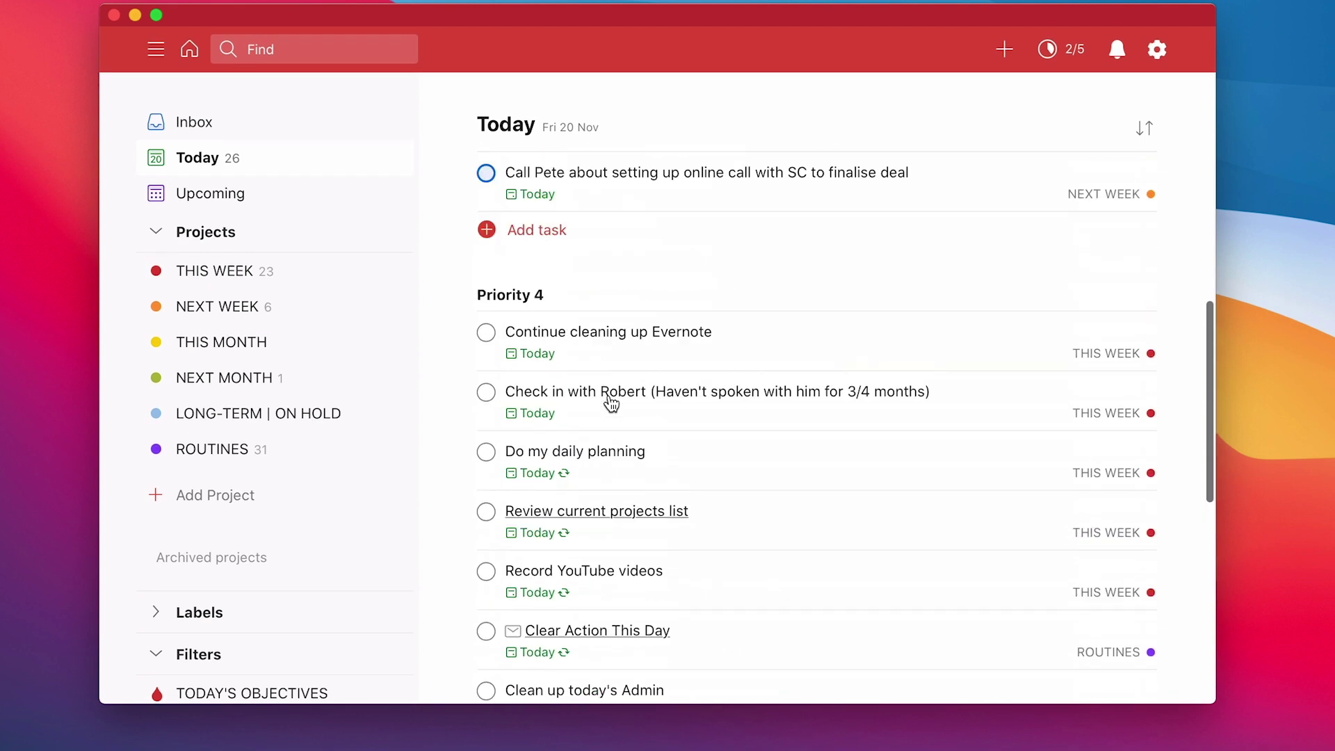
scroll(611, 404, up, 10)
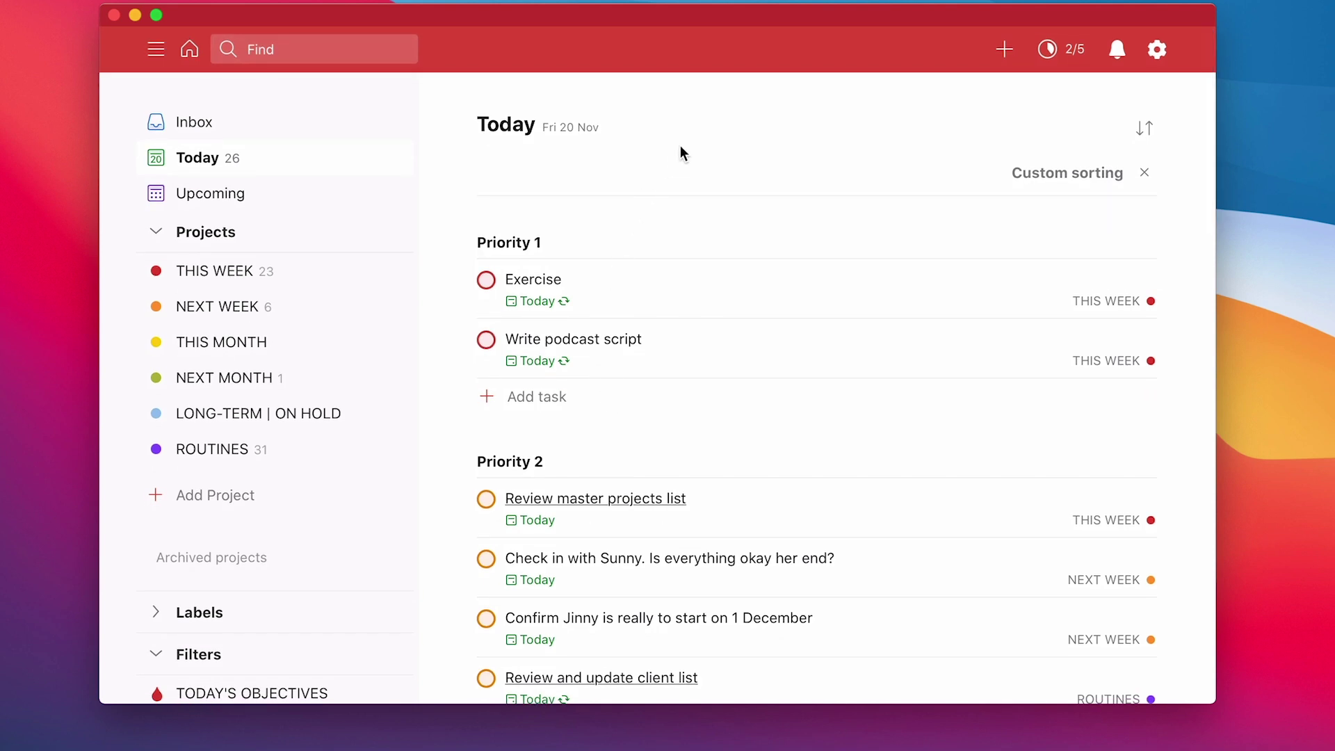
- Open THIS WEEK, switch it from board to list view, and remove its custom sorting
click(235, 277)
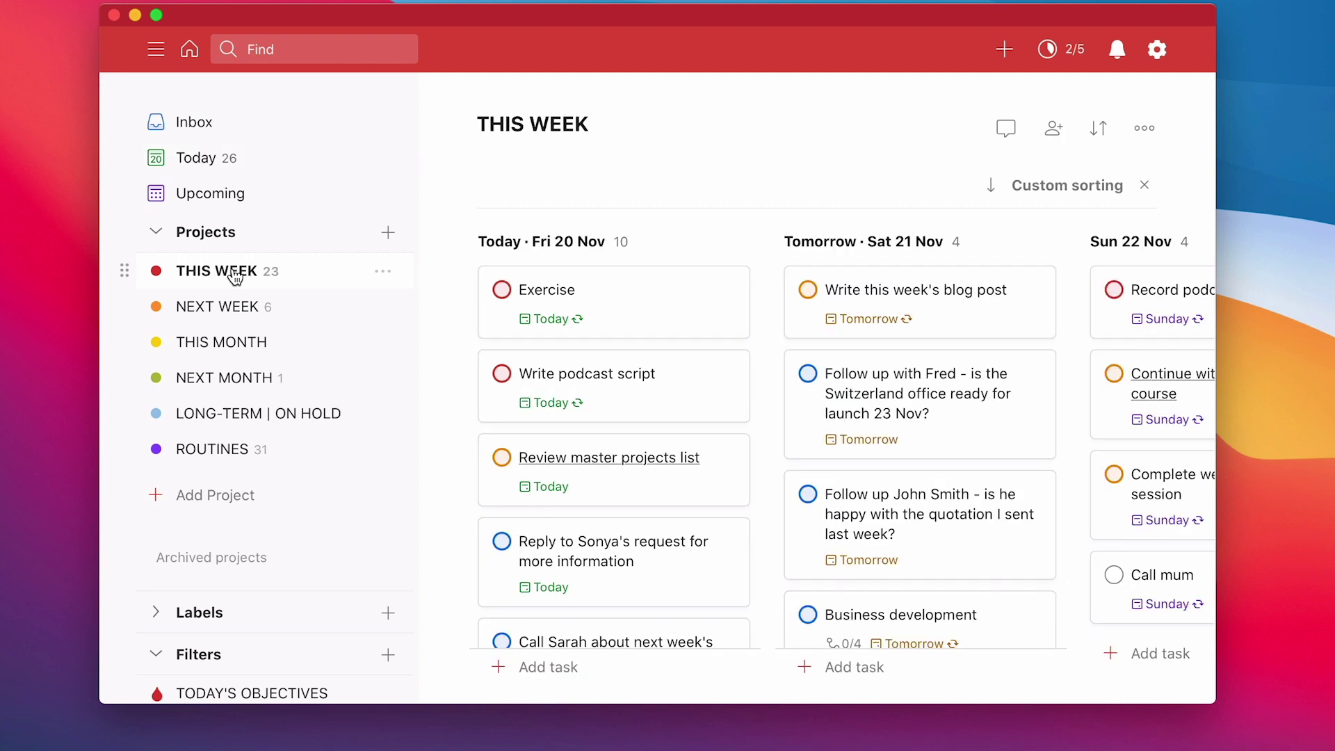
click(1144, 127)
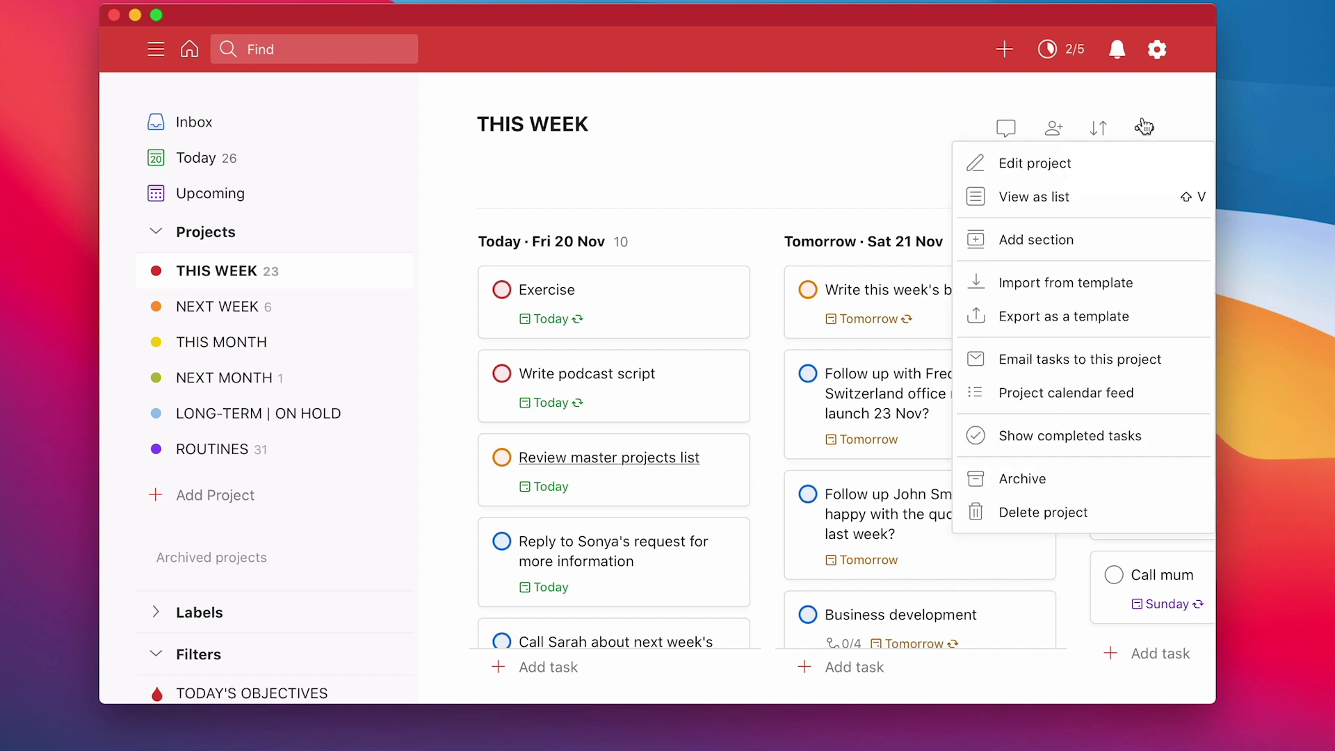
click(1103, 205)
click(1147, 175)
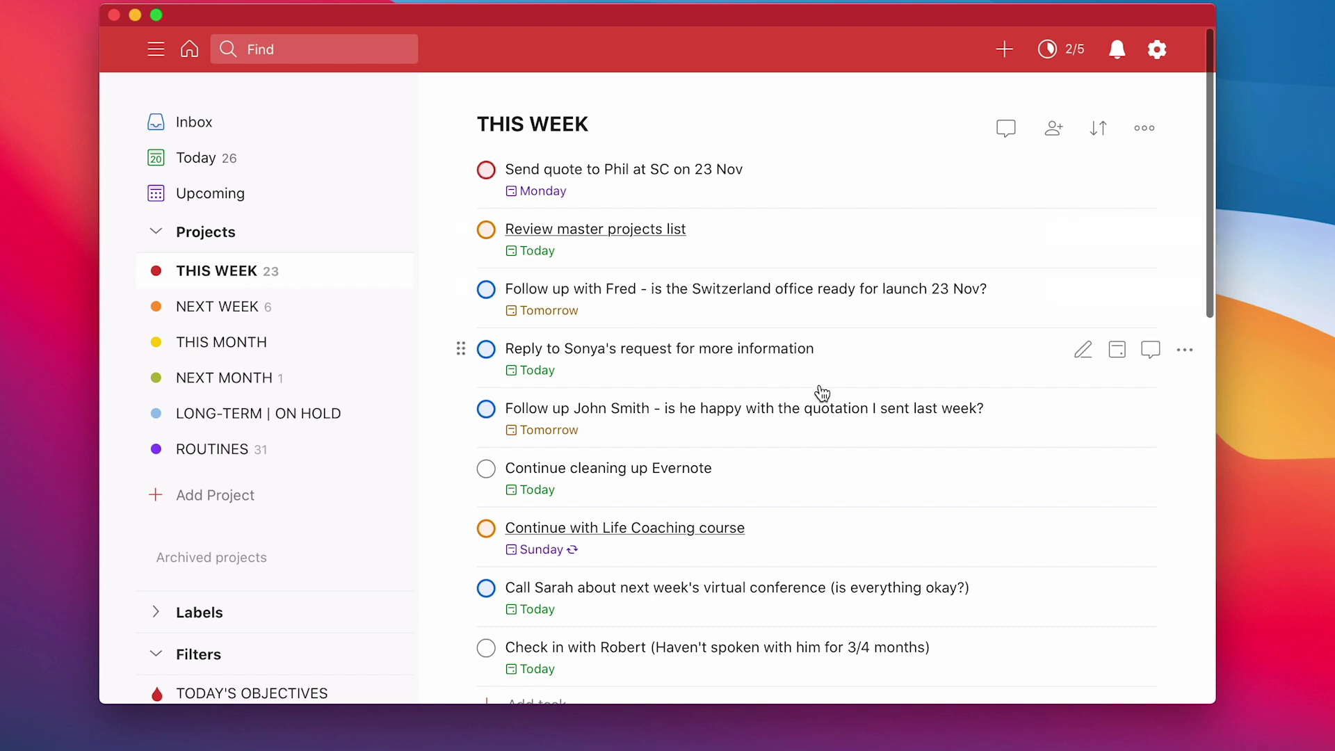
- Collapse the Recurring Areas of Focus section in THIS WEEK
scroll(821, 394, down, 5)
scroll(821, 394, down, 6)
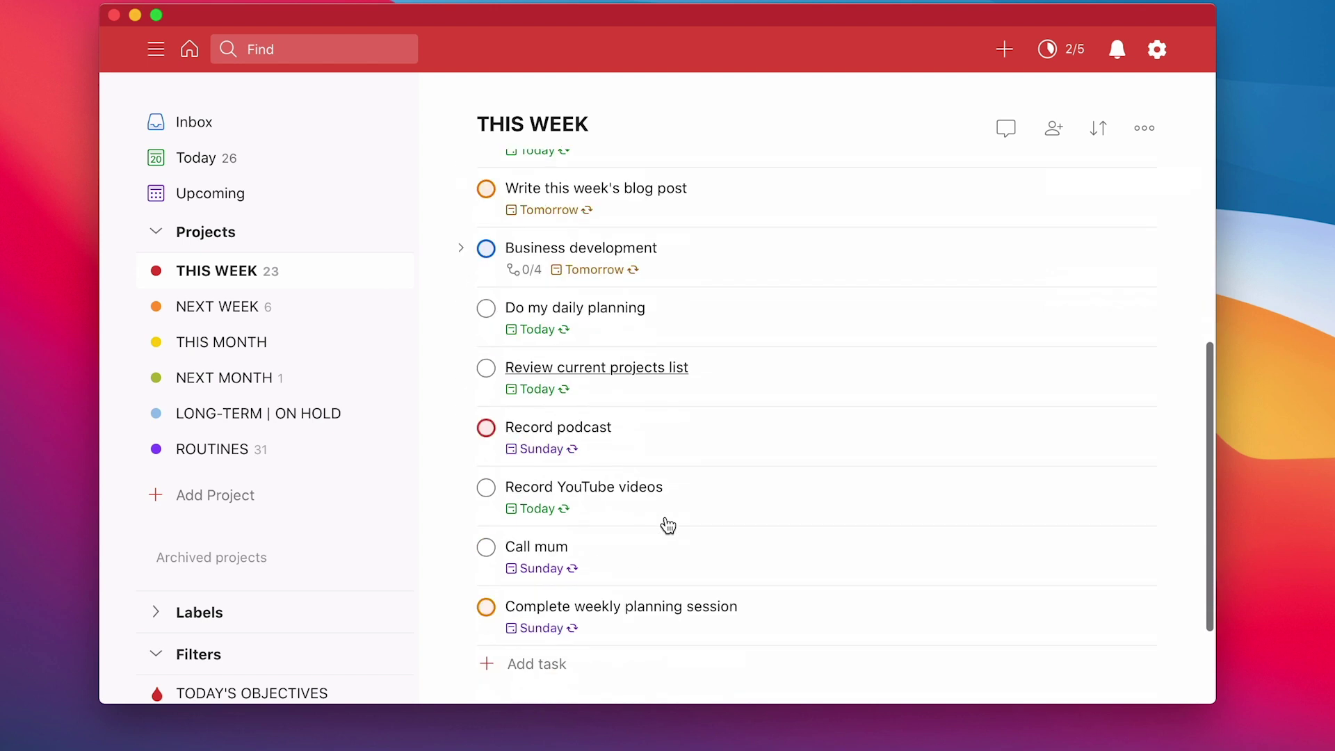
scroll(667, 525, up, 4)
scroll(668, 524, down, 2)
scroll(662, 525, up, 3)
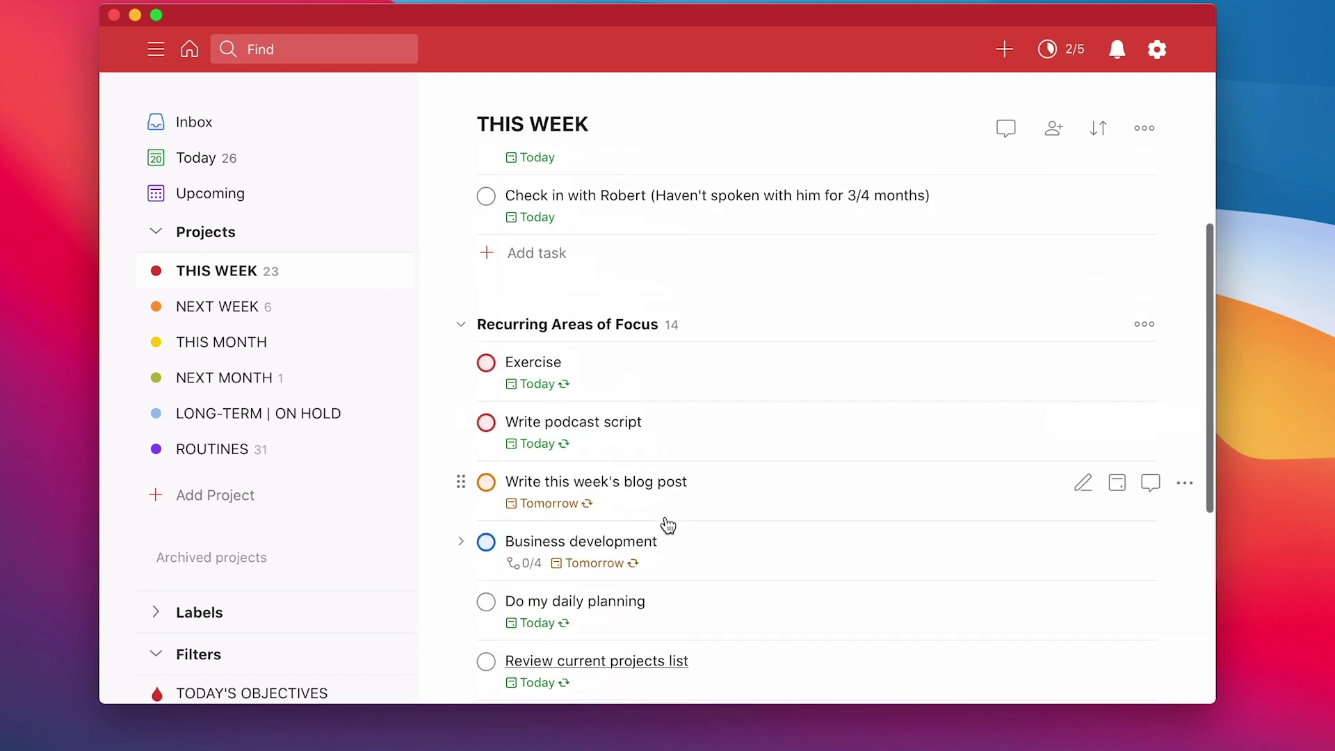
click(462, 325)
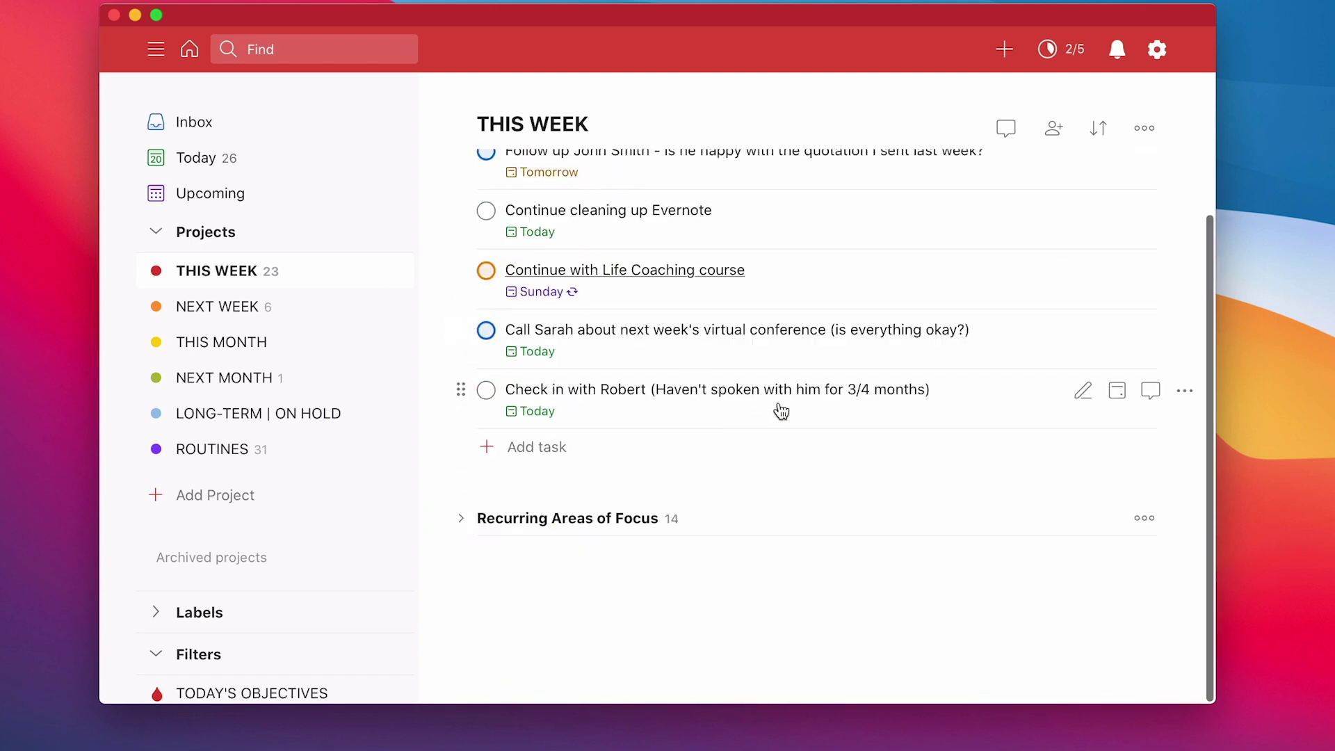
scroll(781, 410, up, 4)
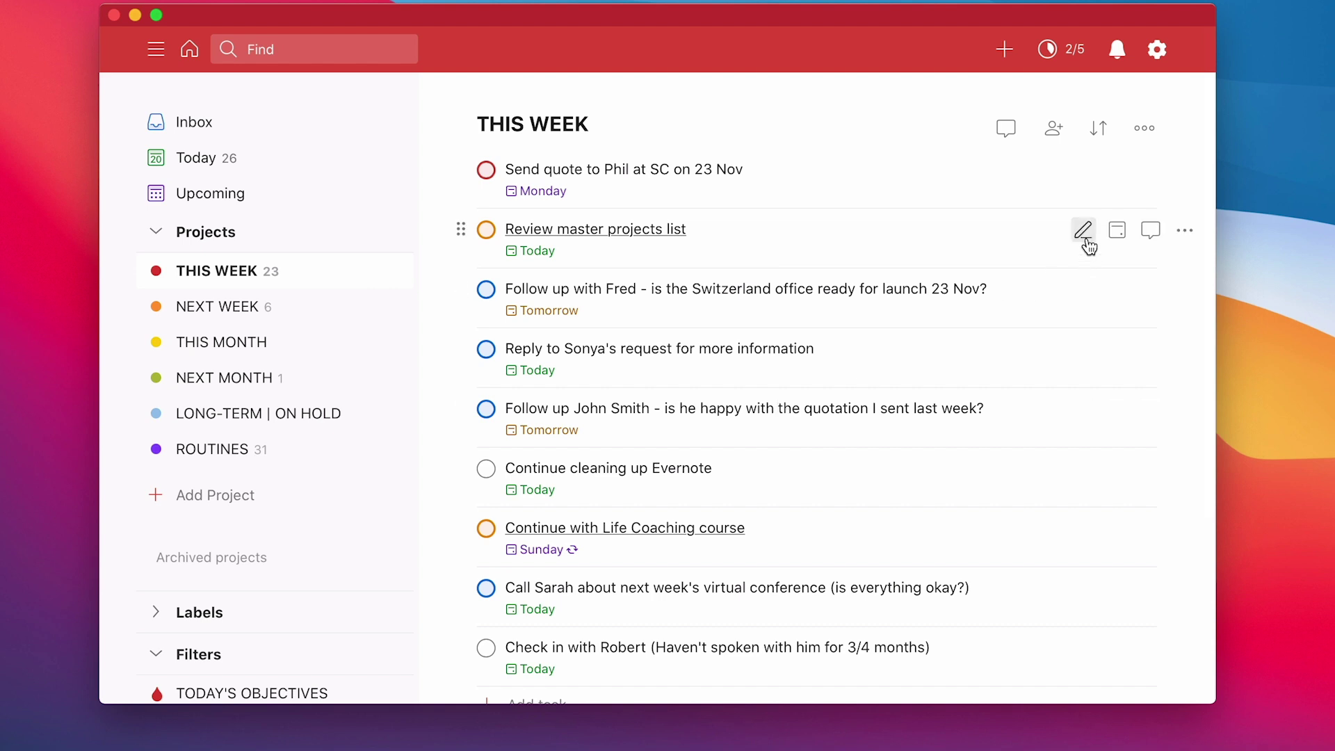
- Custom-sort THIS WEEK grouped by Priority
click(1099, 130)
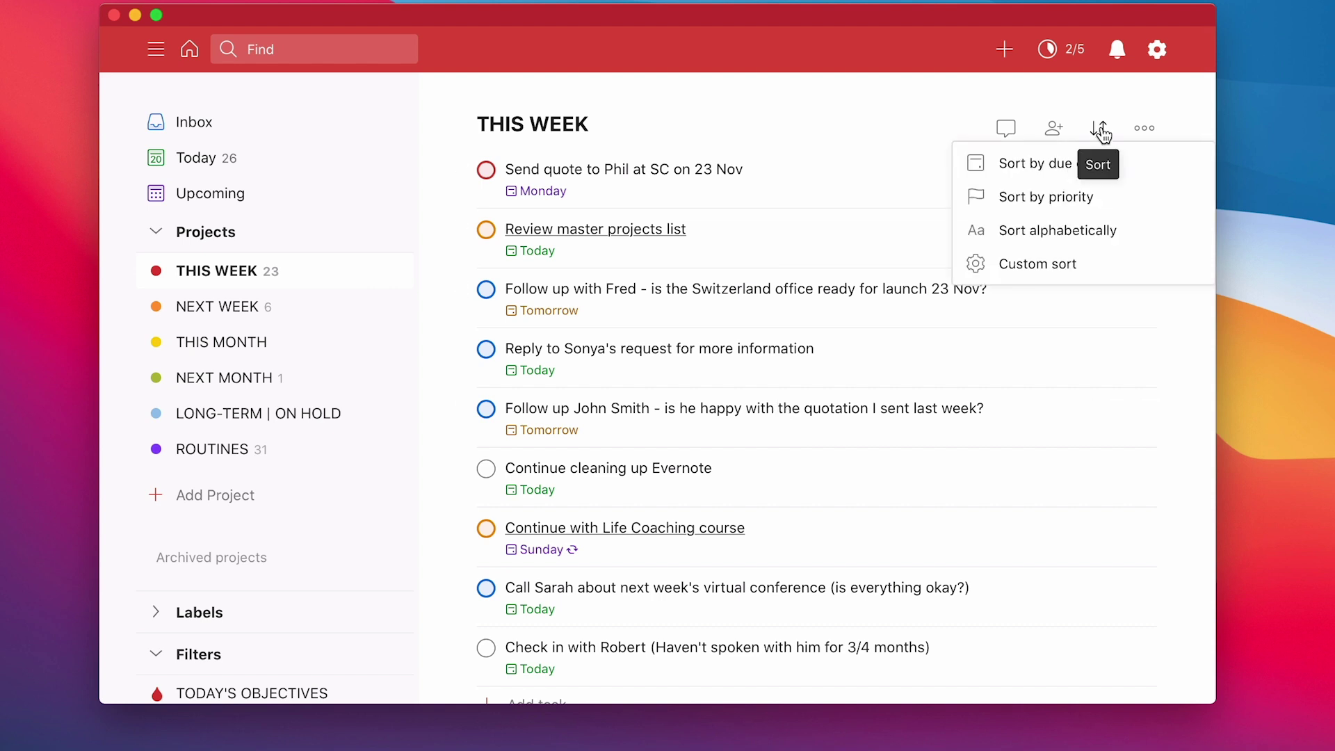
click(1110, 263)
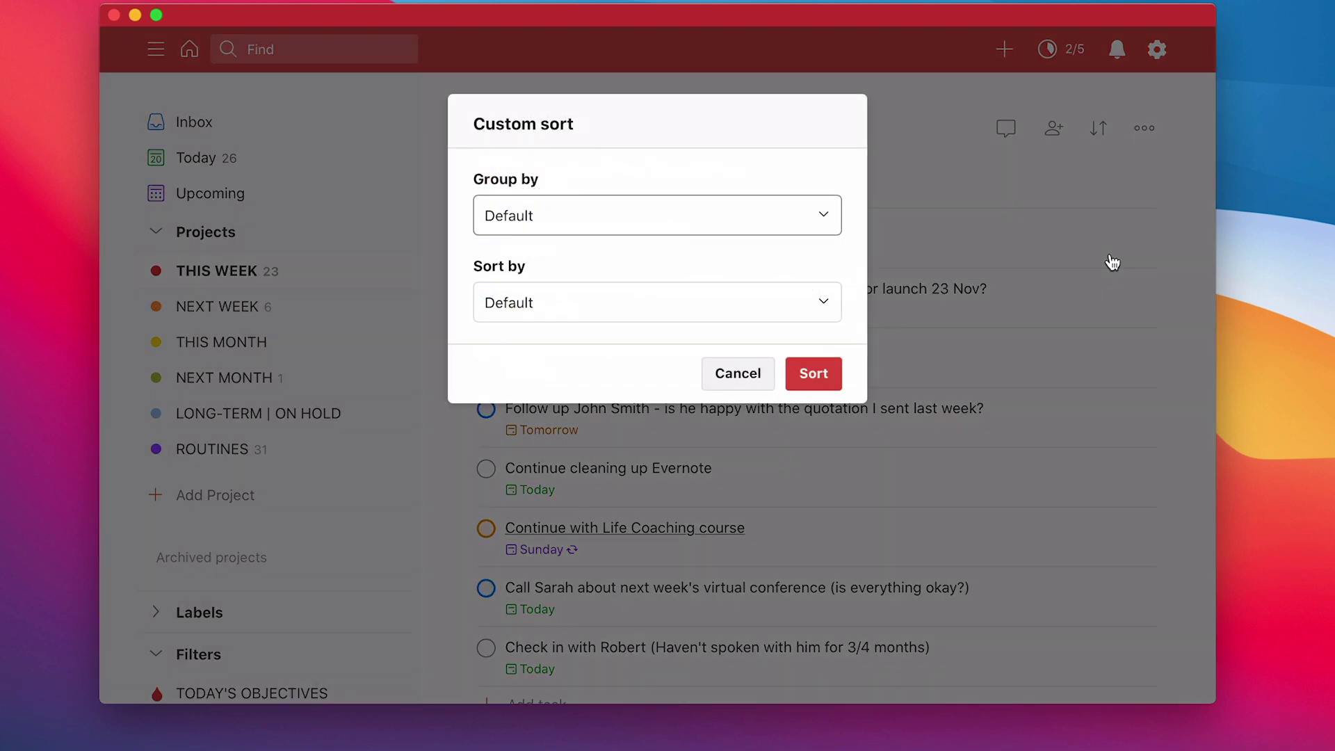
click(754, 221)
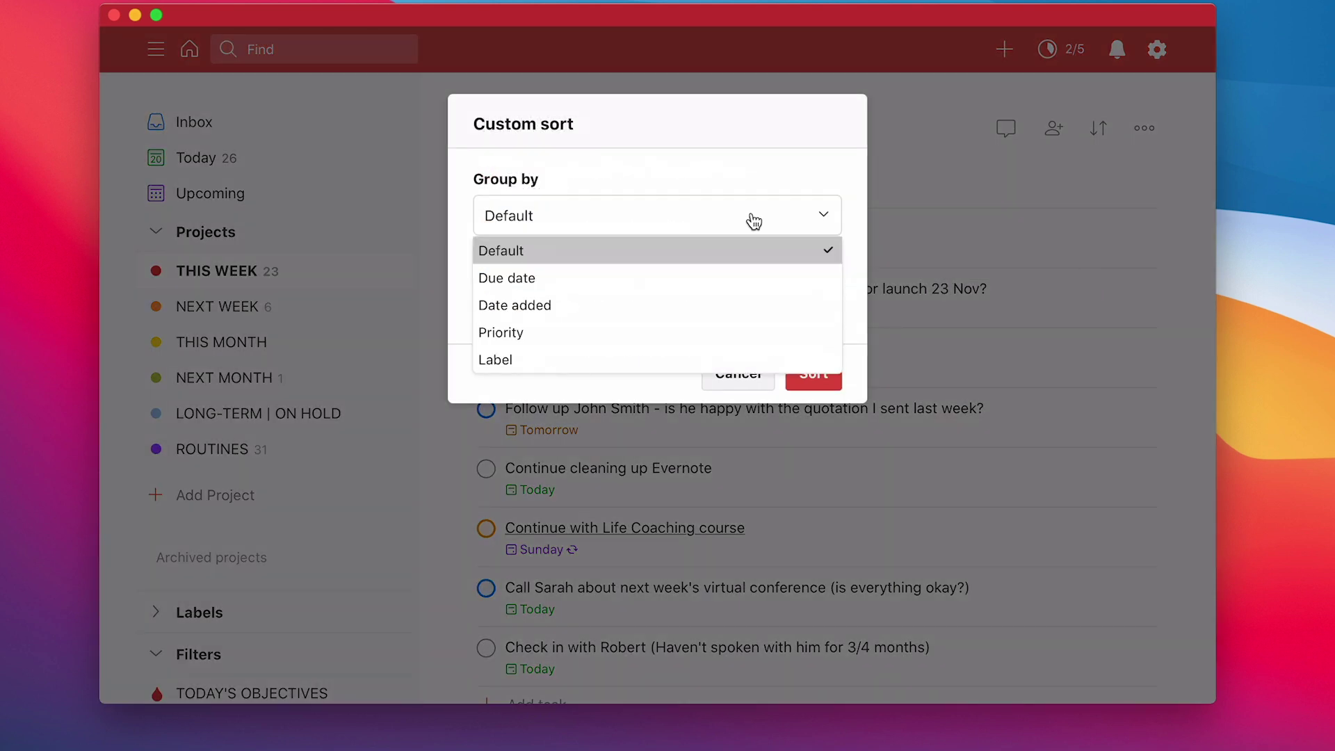
click(691, 335)
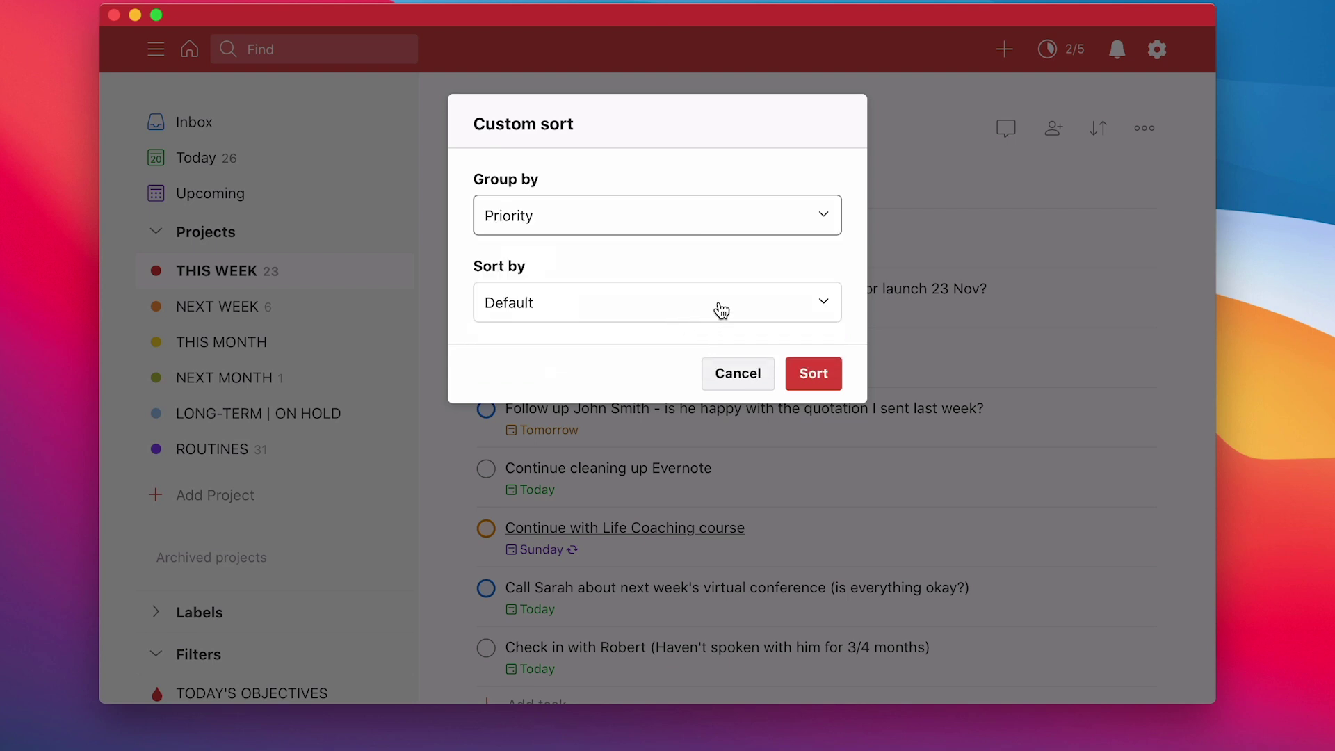
click(814, 373)
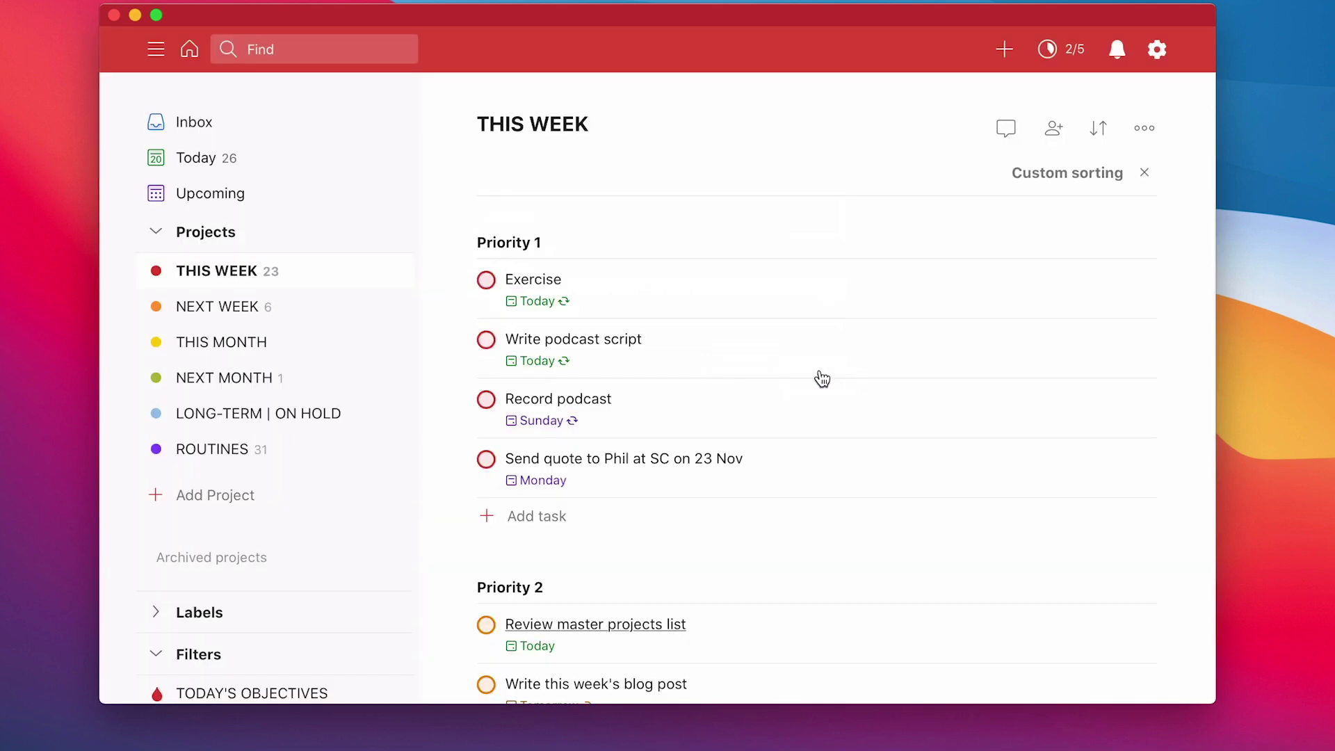
scroll(737, 390, down, 10)
scroll(735, 390, up, 15)
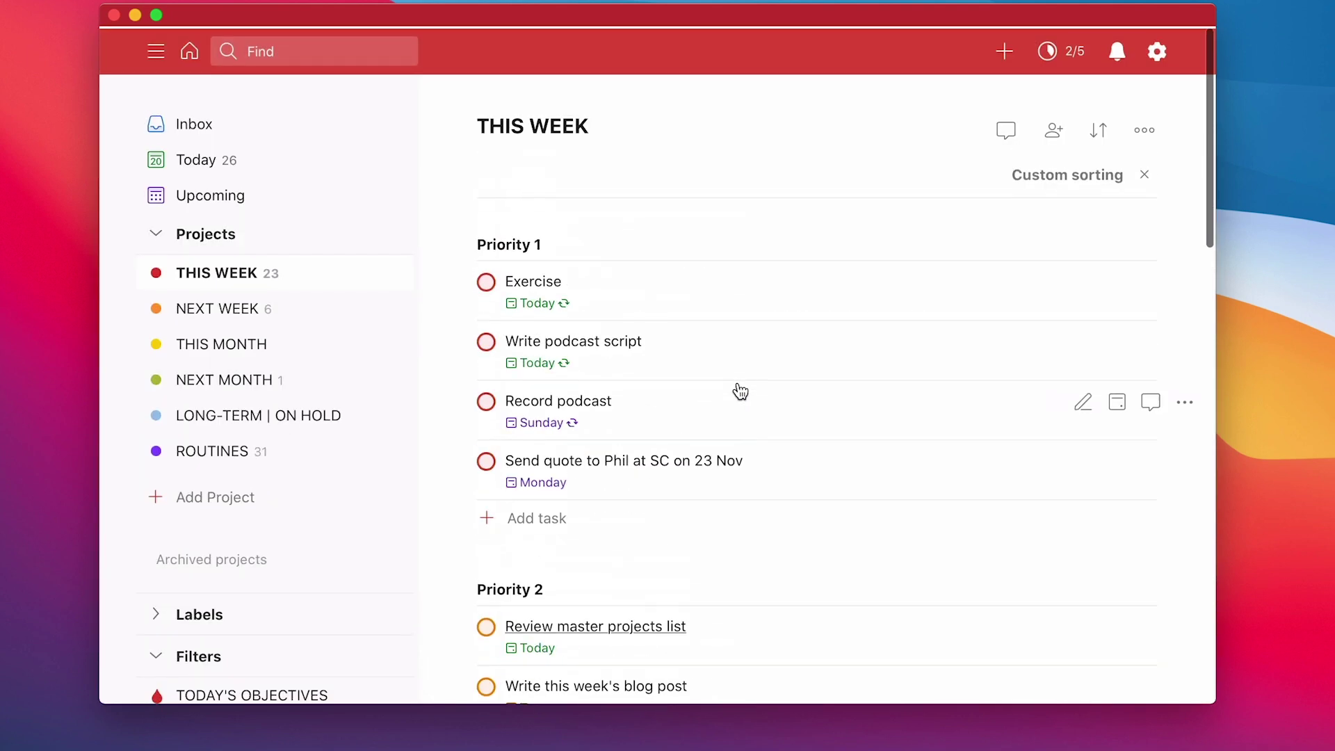
- Regroup THIS WEEK by Due date, ordered by Priority ascending
click(1116, 175)
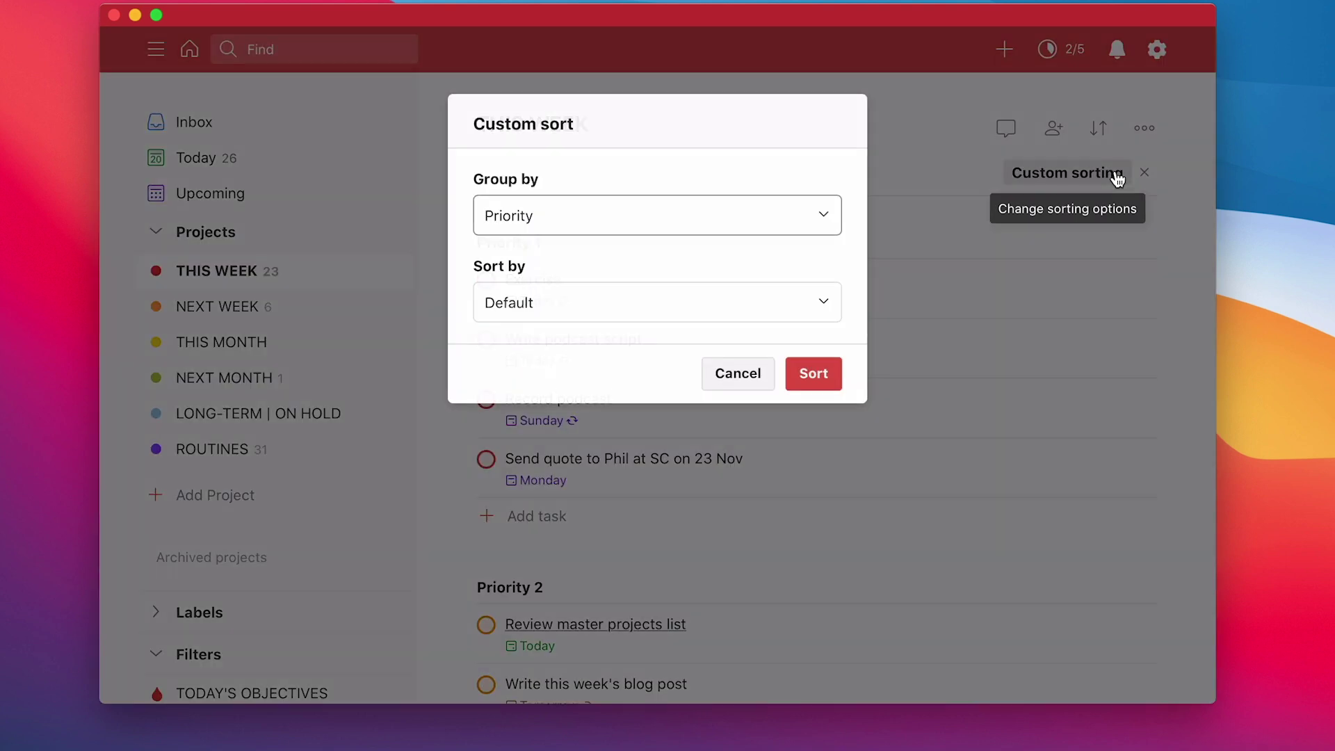
click(755, 224)
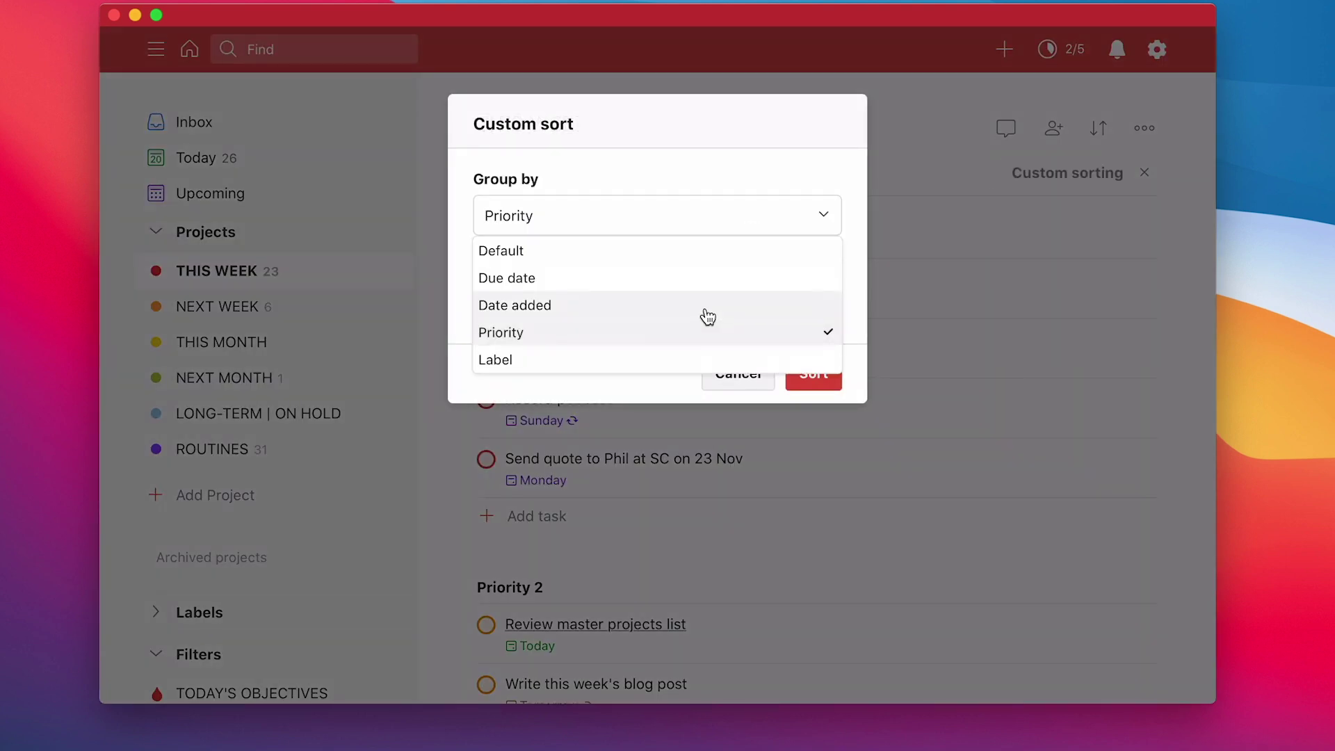
click(701, 282)
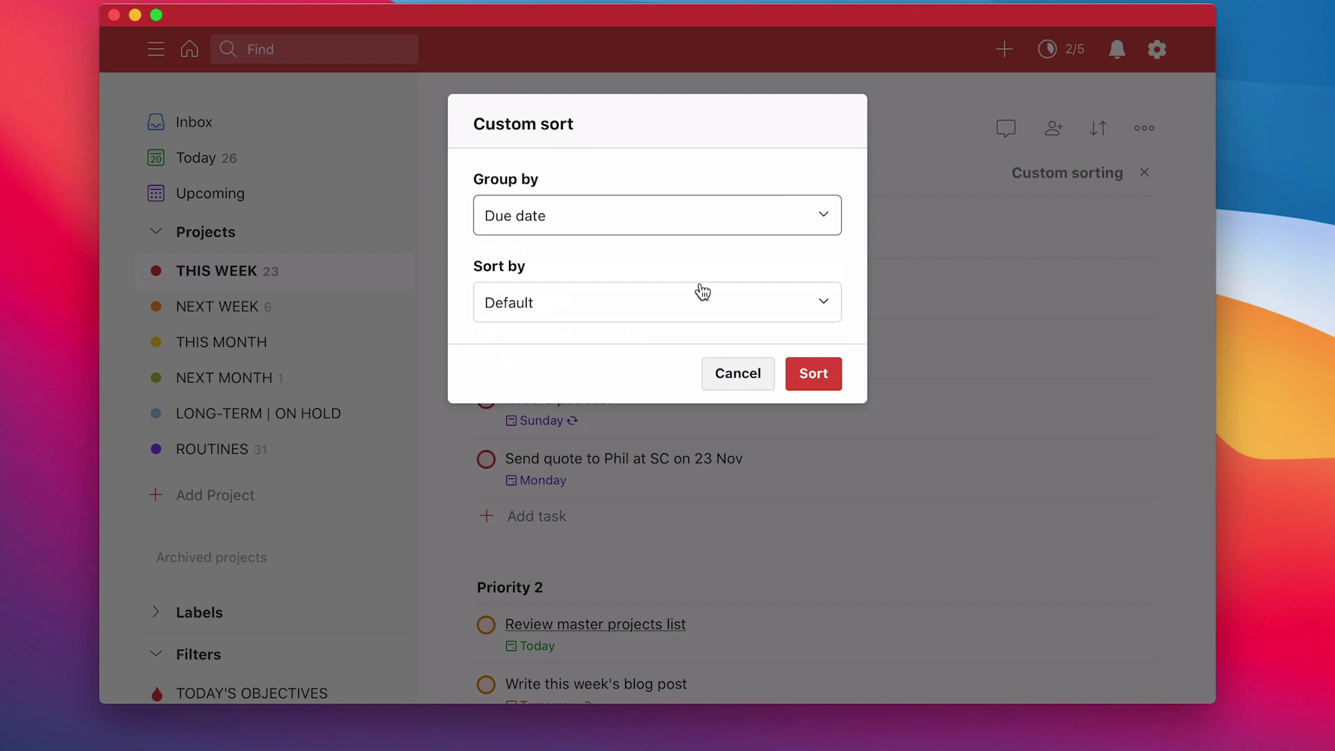
click(805, 306)
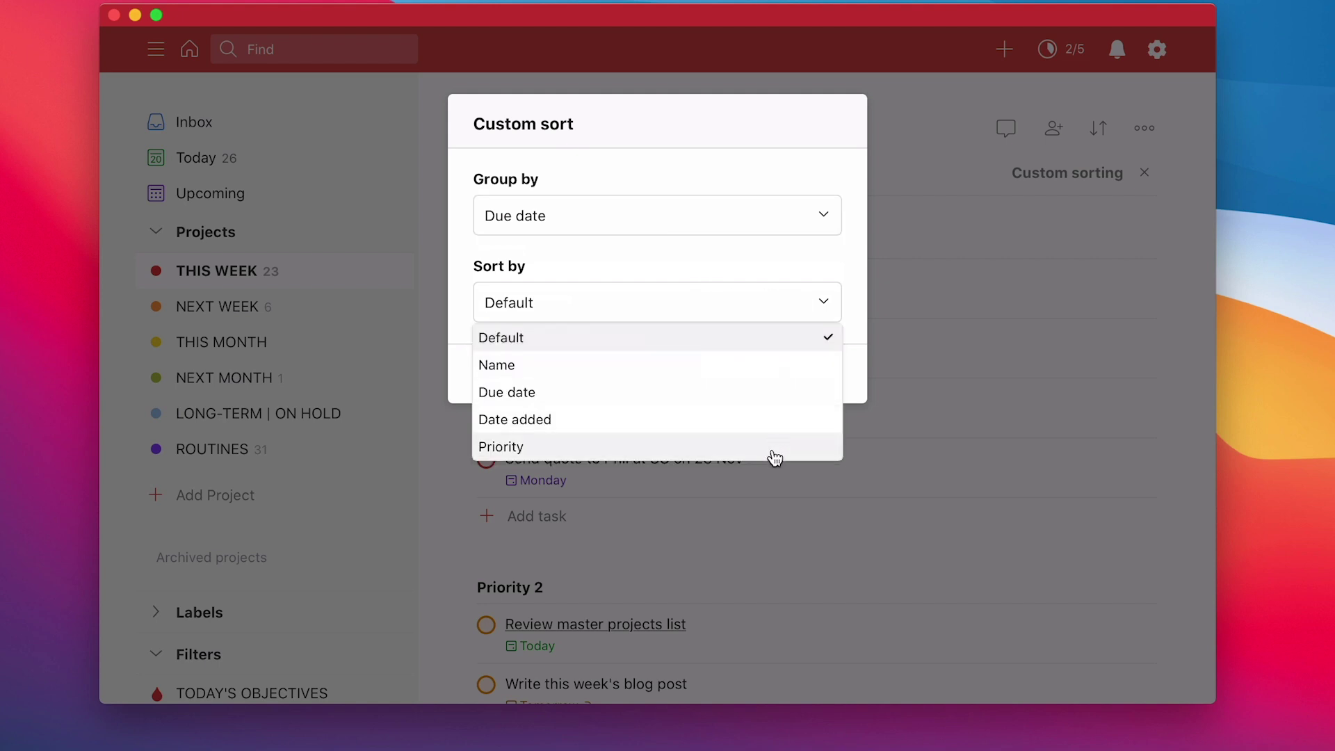
click(697, 442)
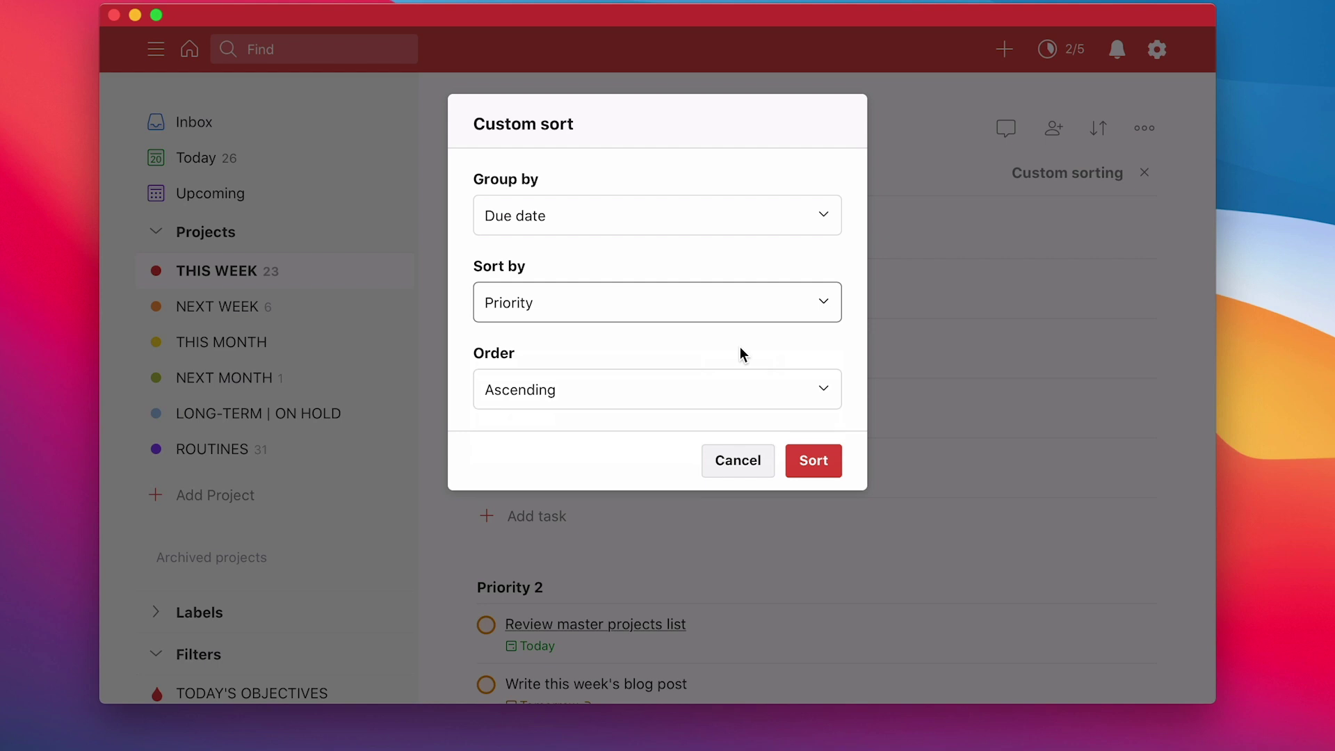
click(818, 462)
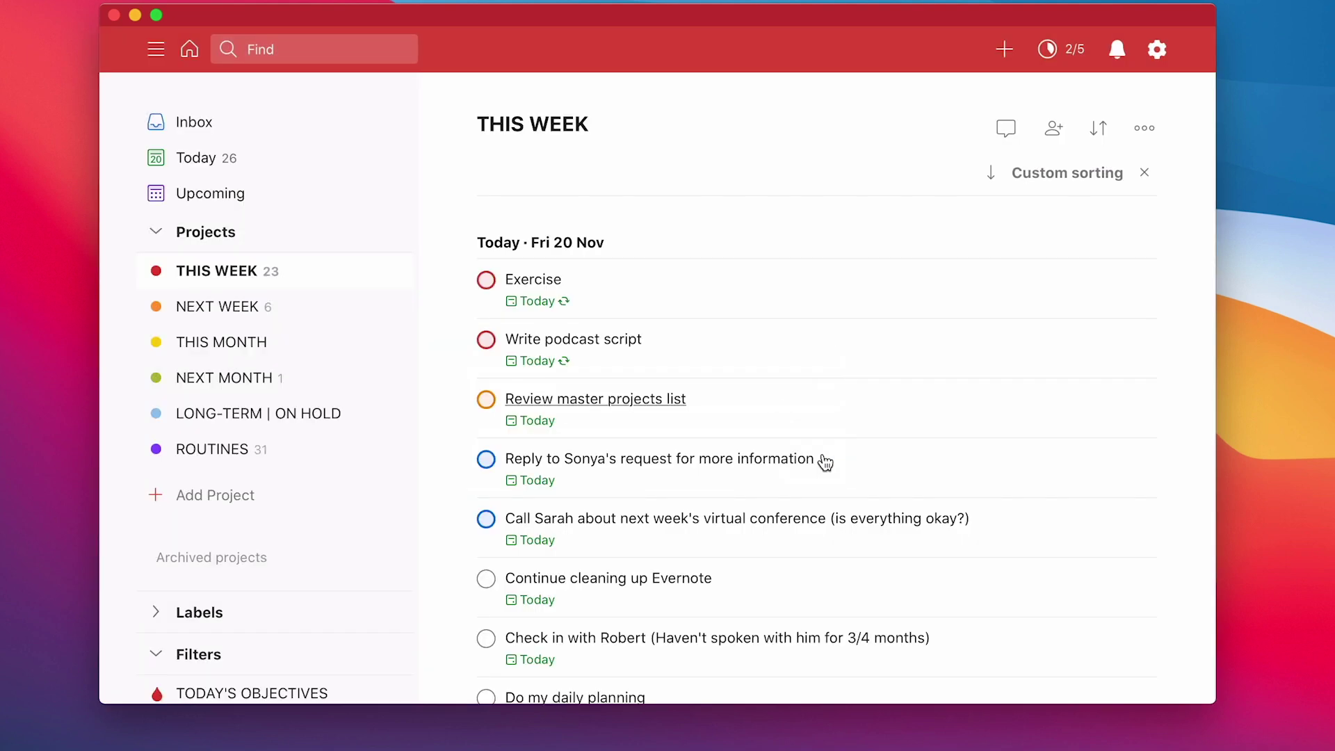
scroll(750, 381, down, 8)
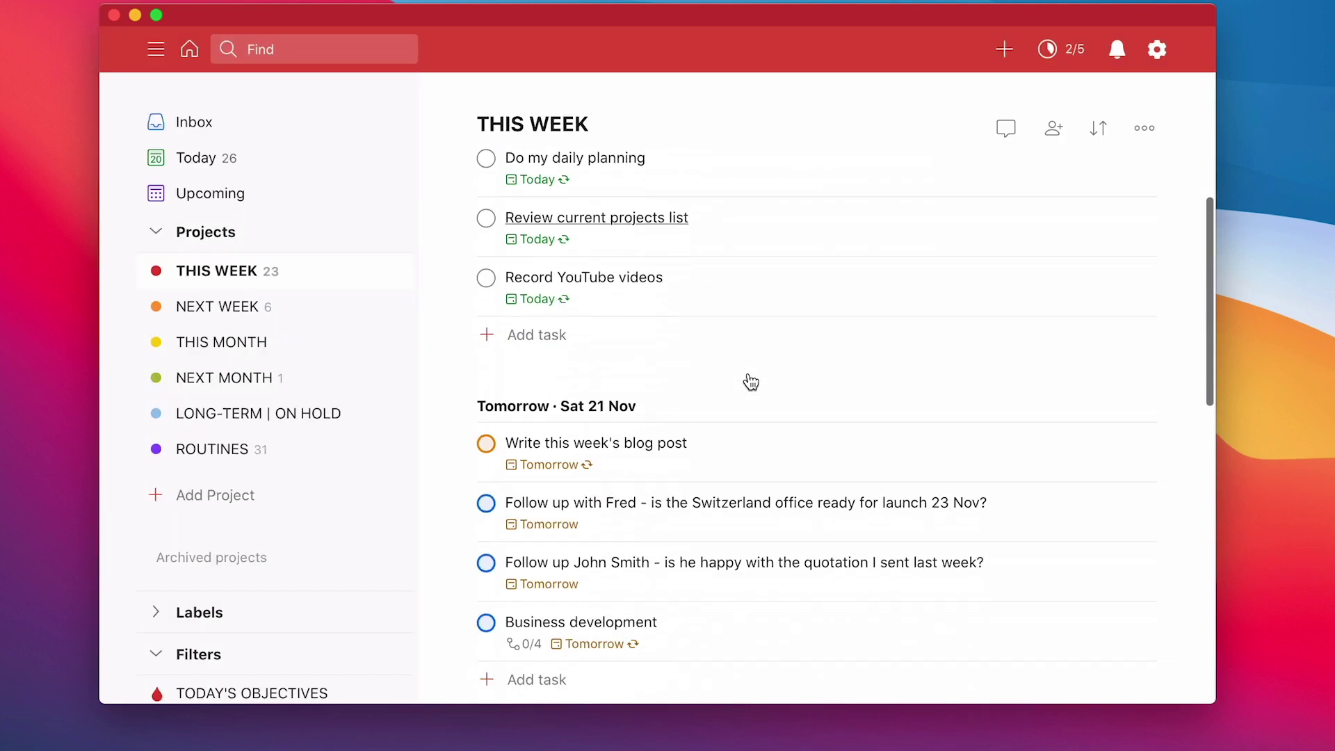
scroll(751, 381, down, 5)
scroll(751, 381, up, 3)
scroll(751, 381, down, 3)
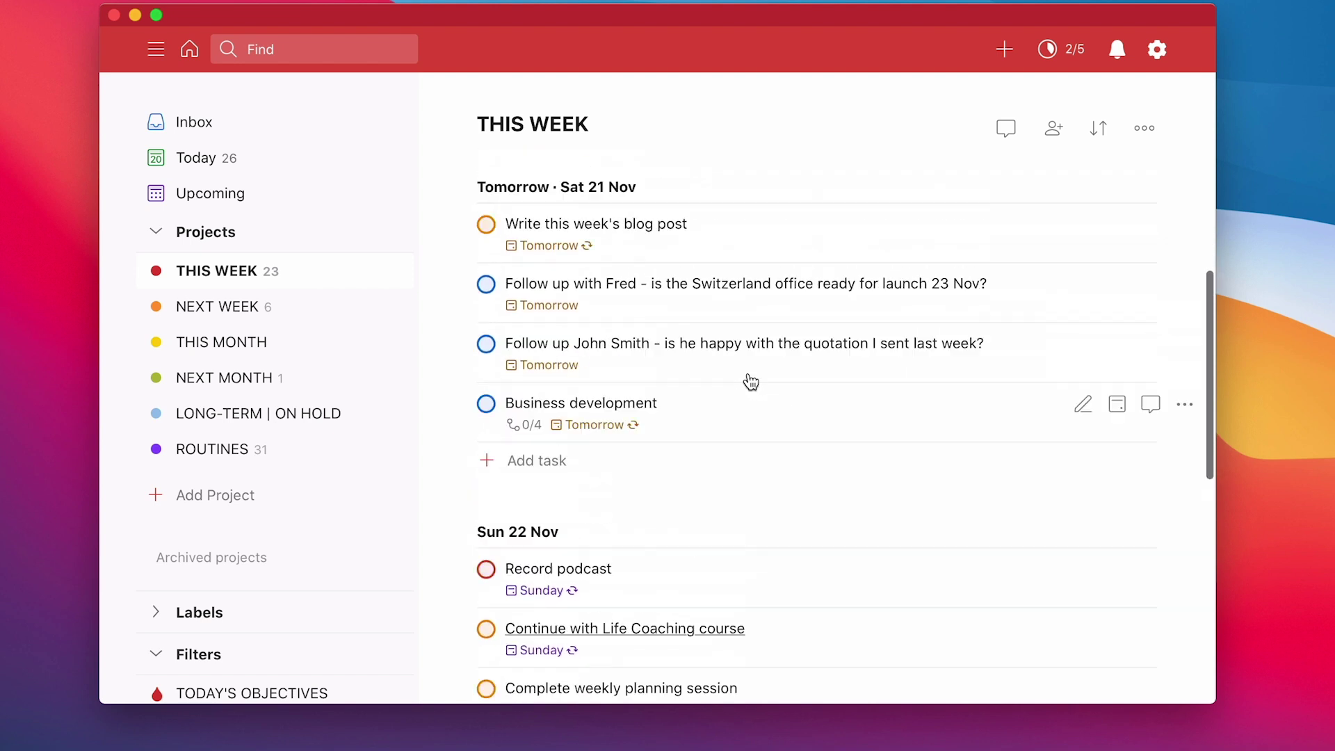
scroll(751, 381, up, 10)
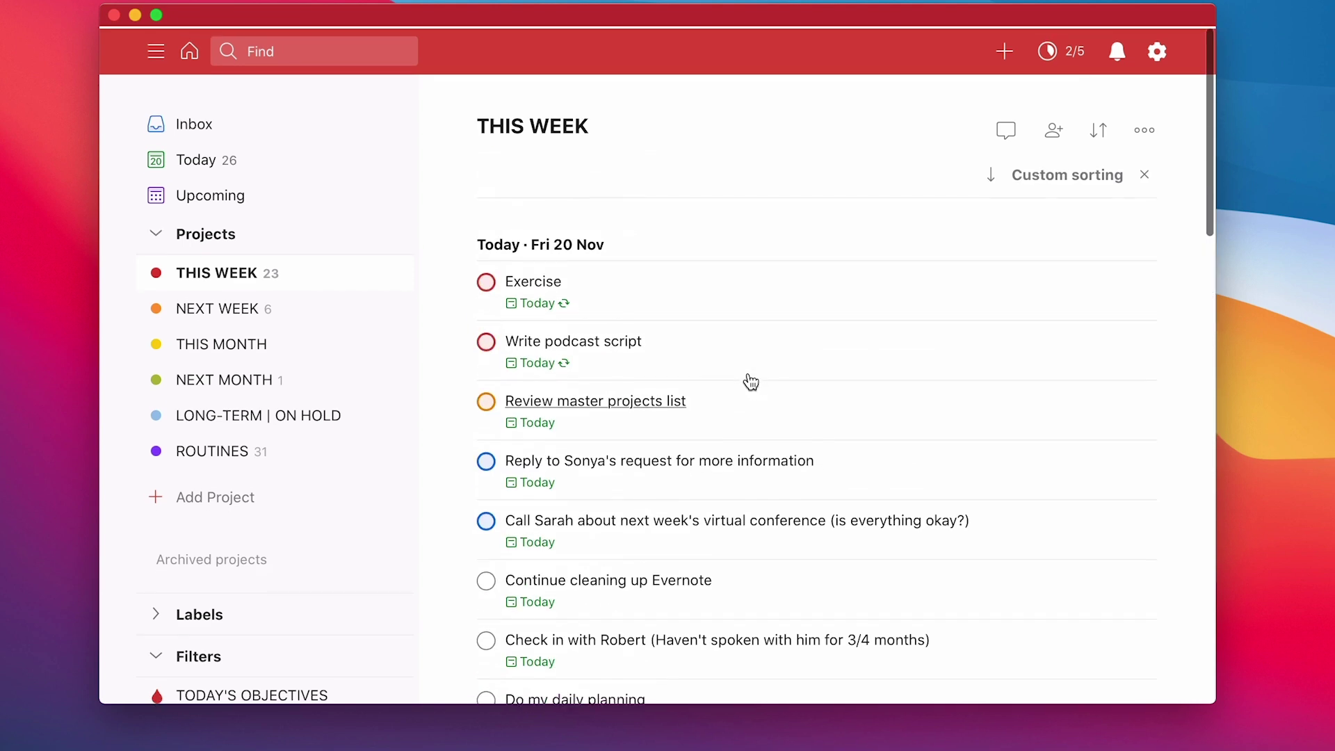
- Switch THIS WEEK to board view and clear its custom sorting
click(1145, 132)
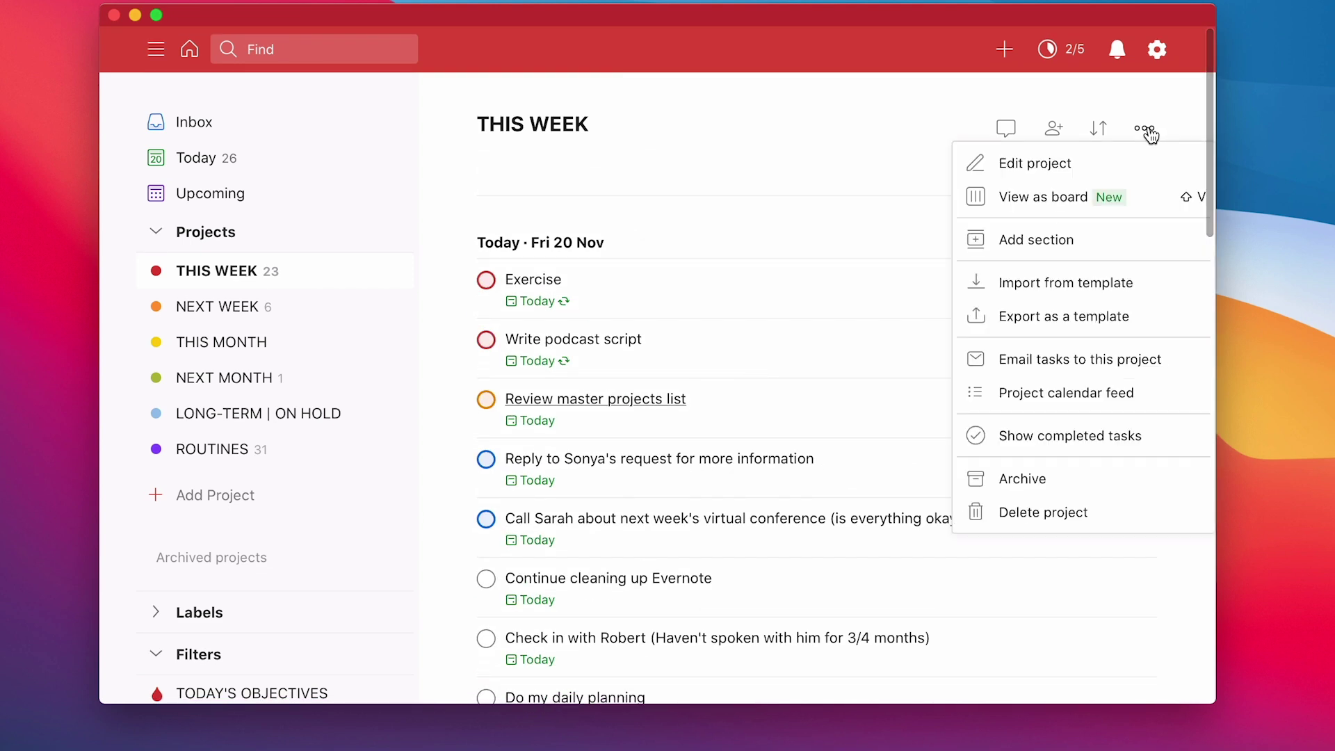
click(1066, 203)
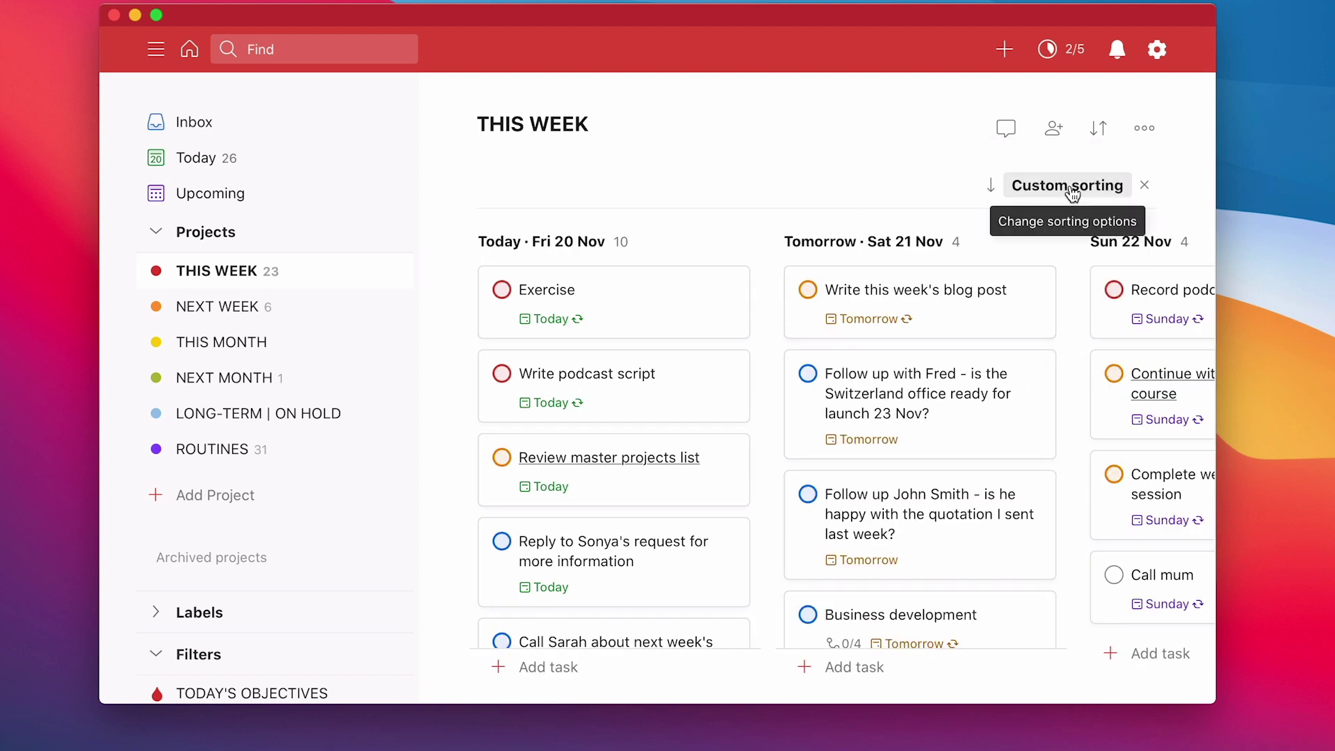
click(1143, 187)
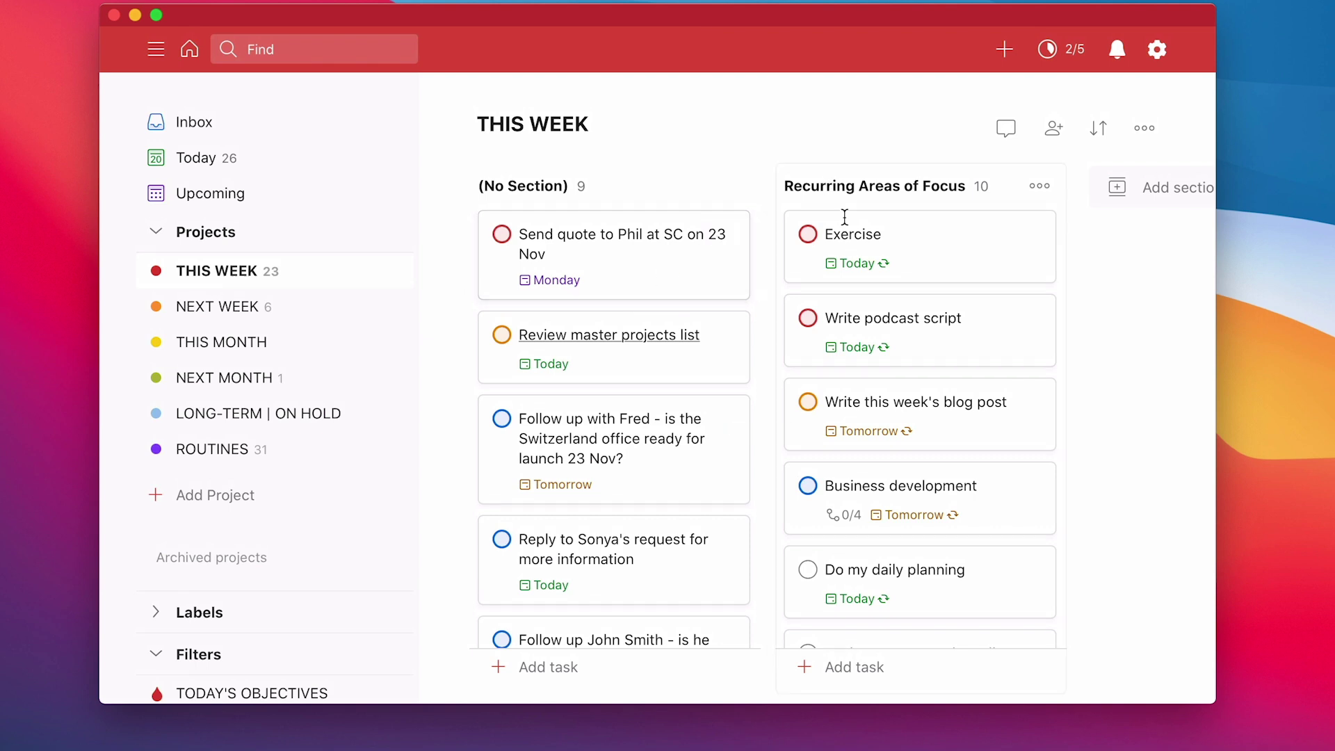
scroll(969, 556, down, 5)
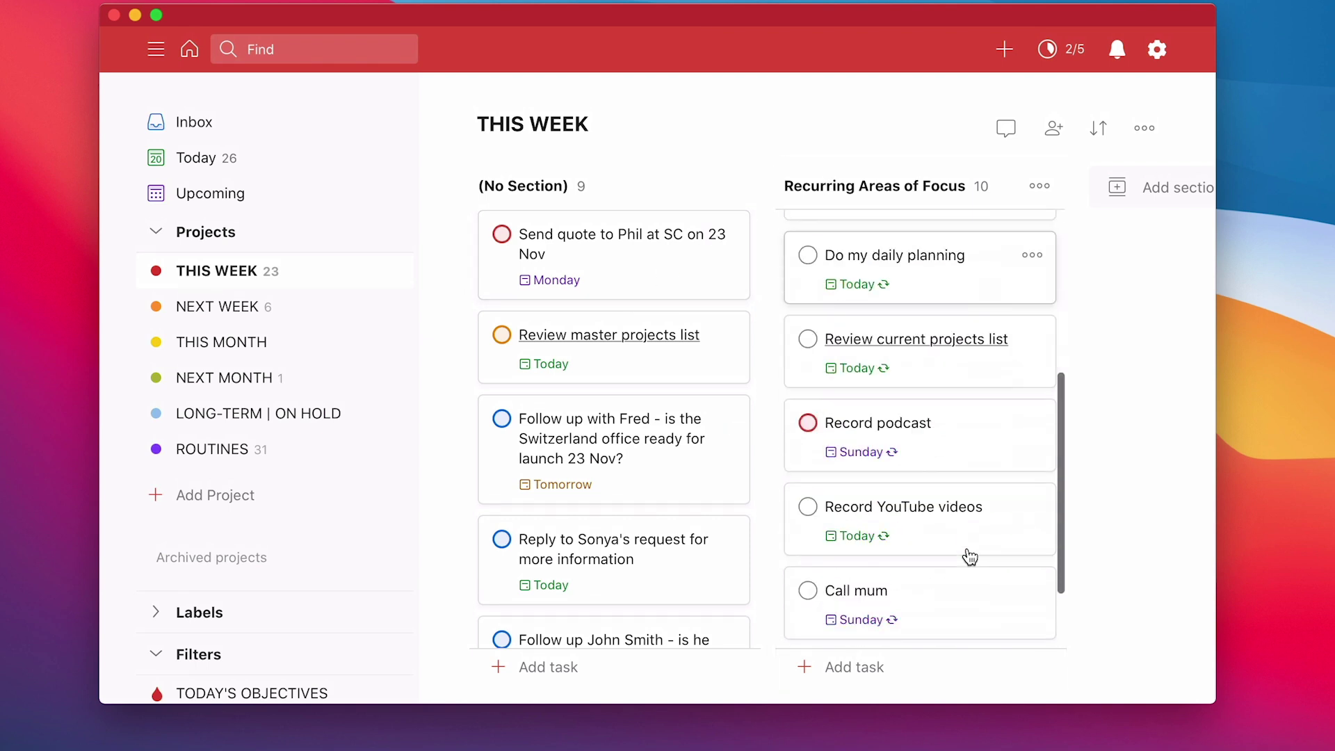
scroll(968, 554, up, 5)
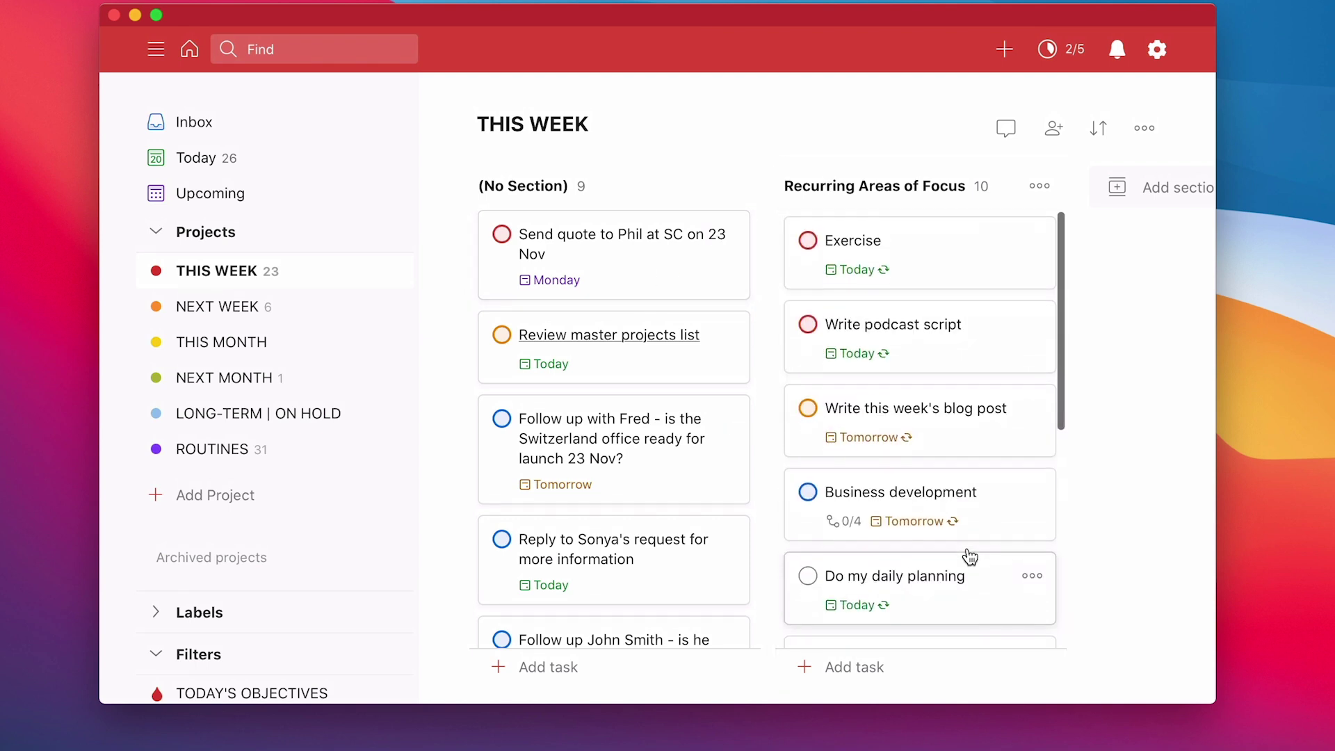
- Custom-sort the THIS WEEK board grouped by Due date, ordered by Priority
click(1101, 130)
click(1090, 264)
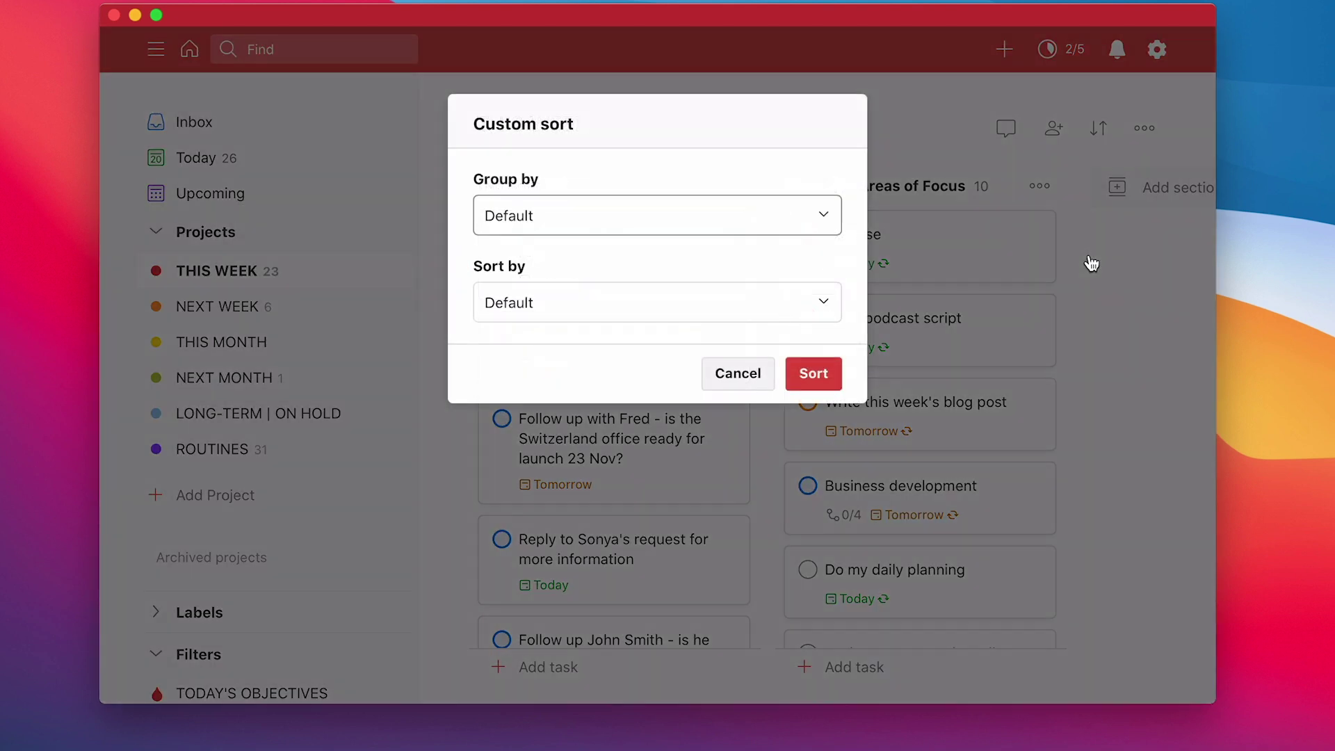
click(620, 227)
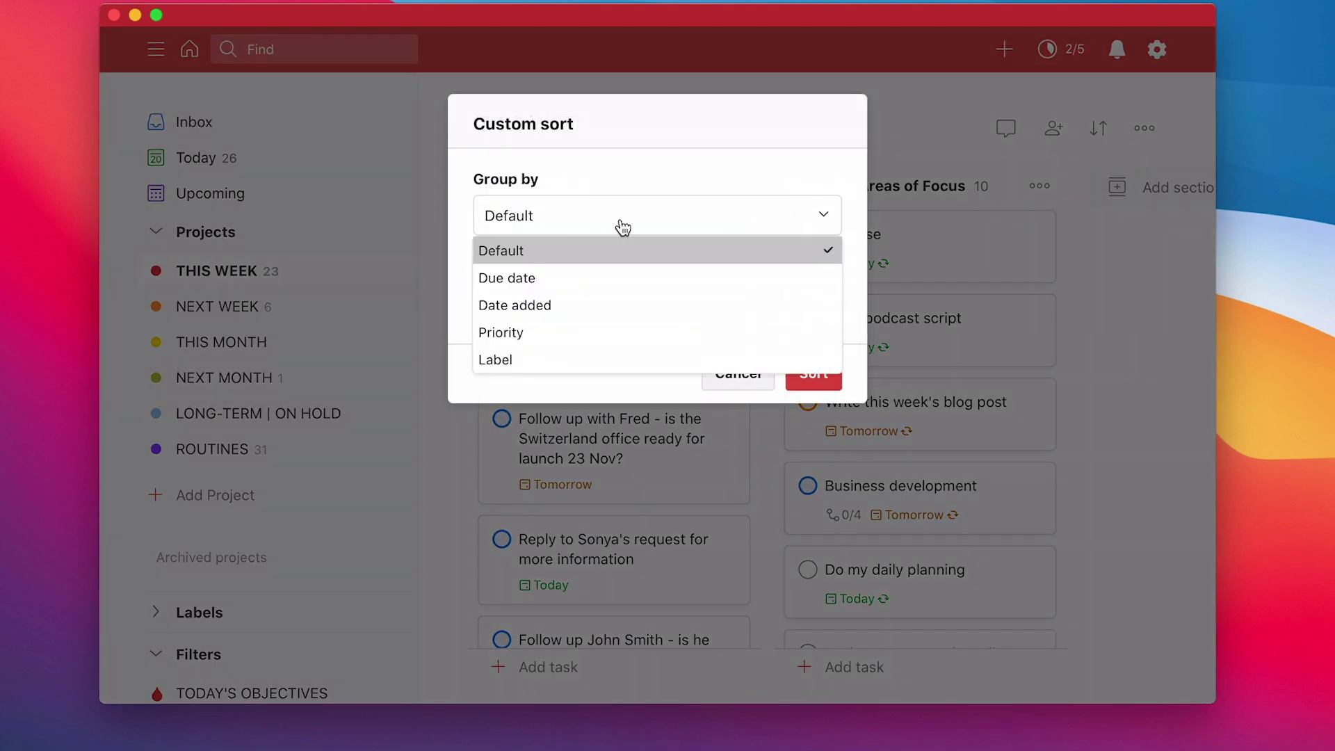
click(622, 278)
click(644, 308)
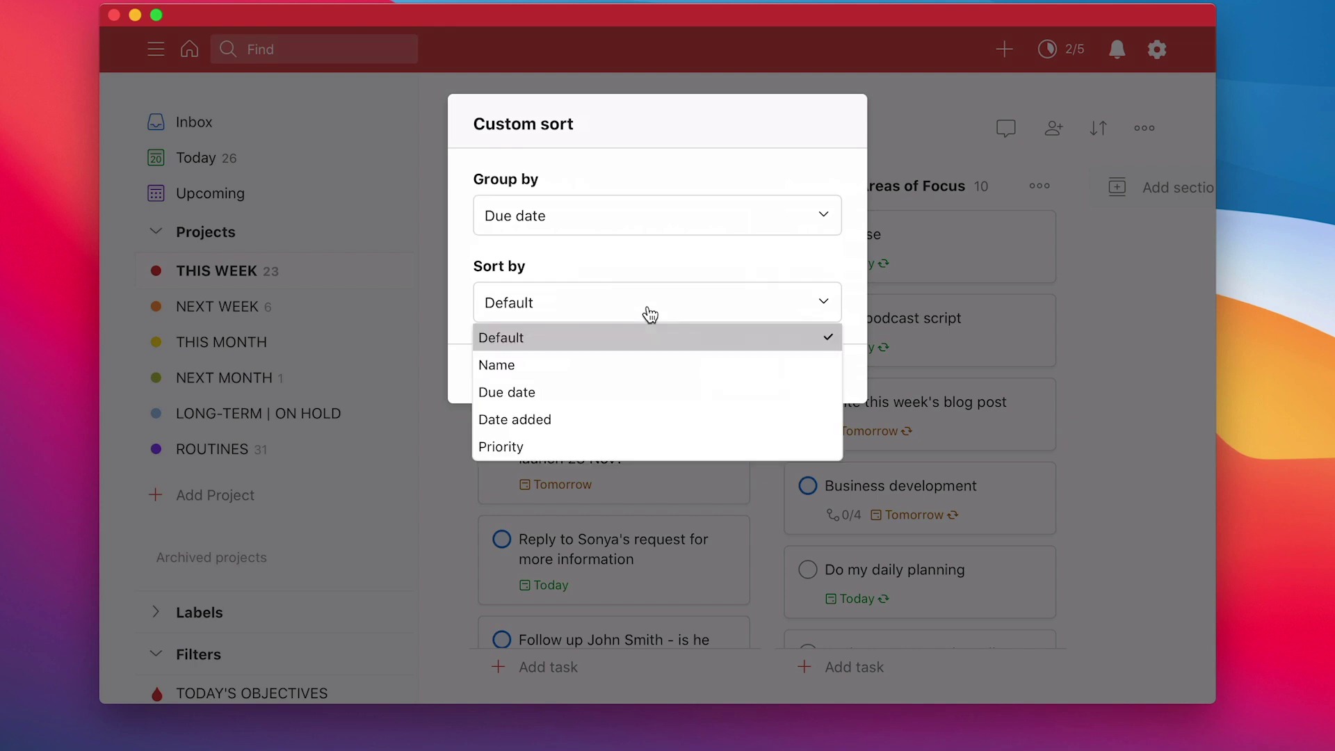
click(649, 446)
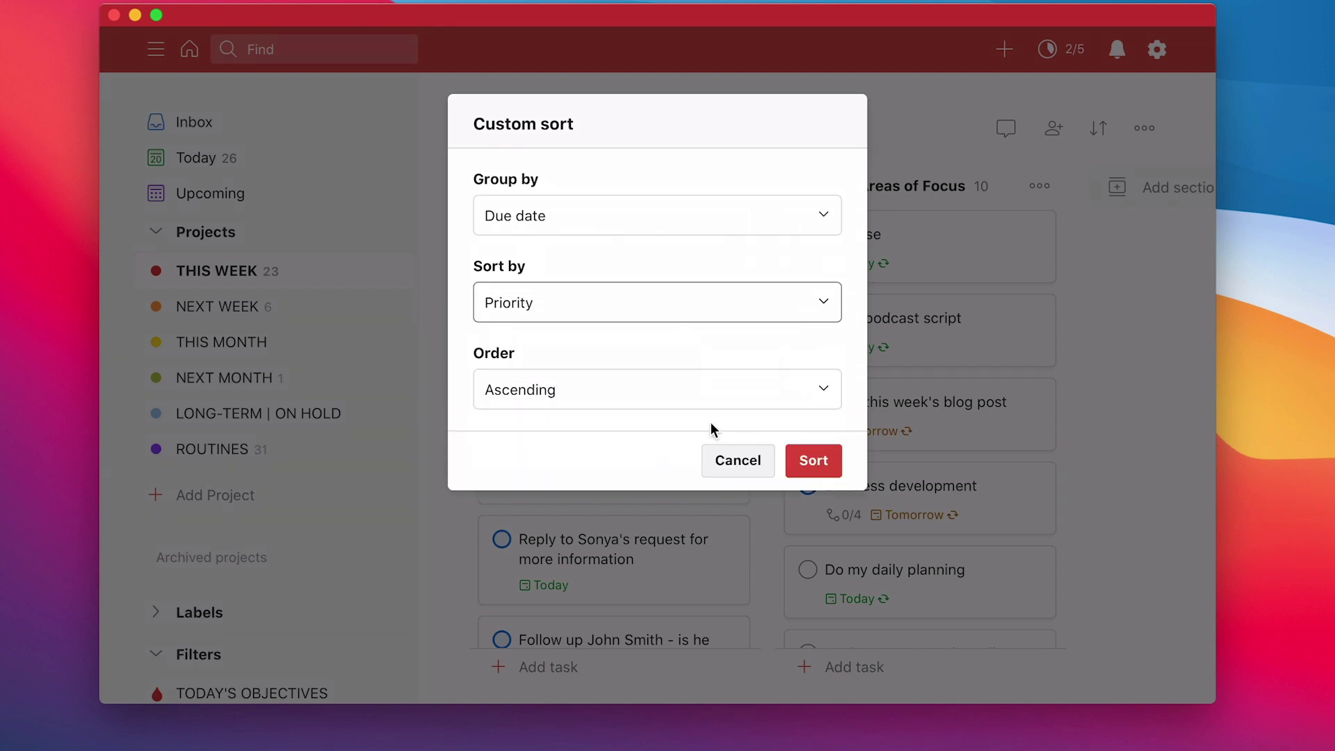
click(815, 462)
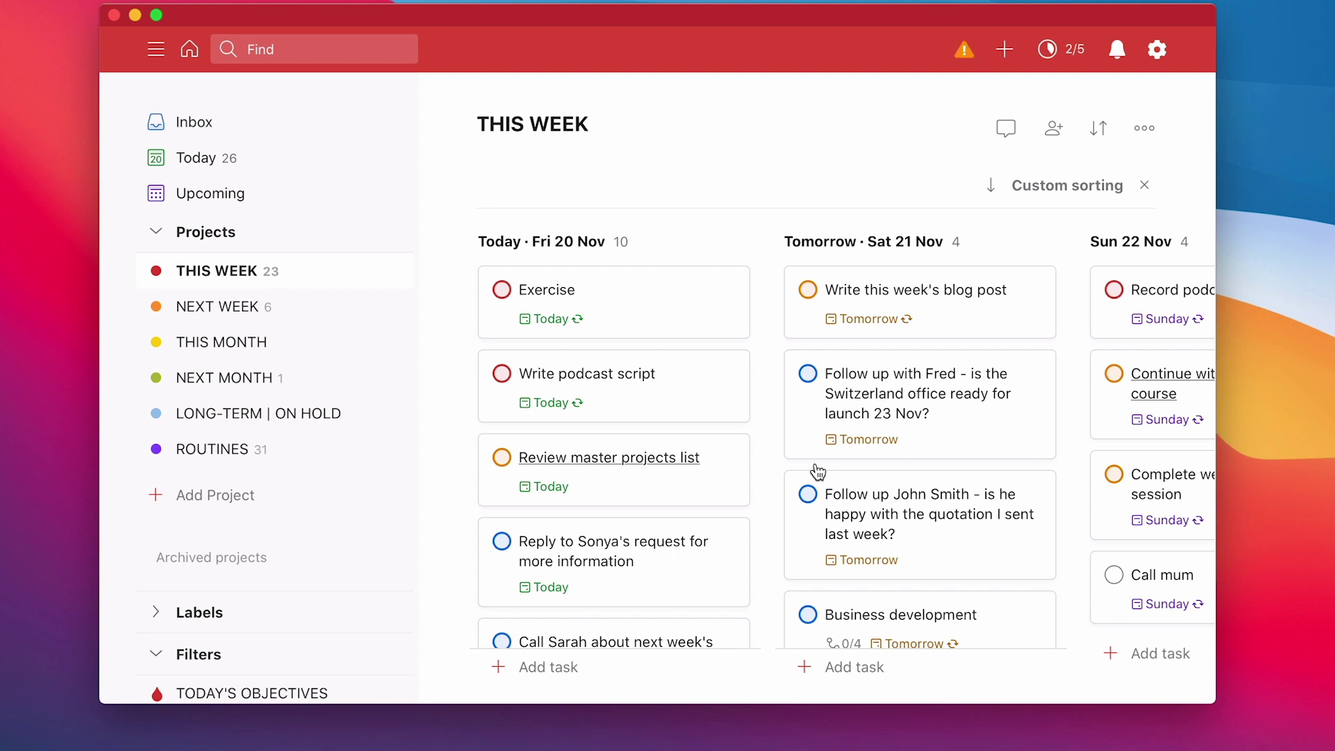
key(m)
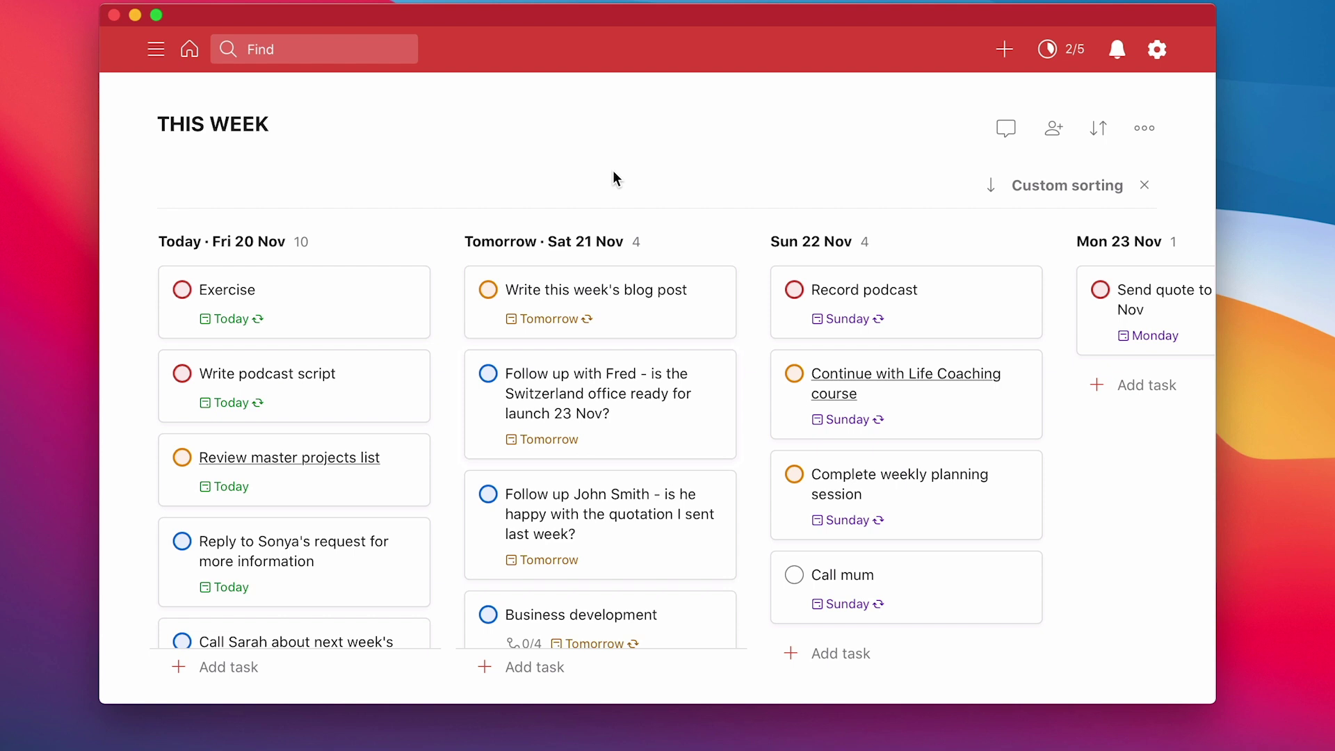
scroll(864, 299, right, 5)
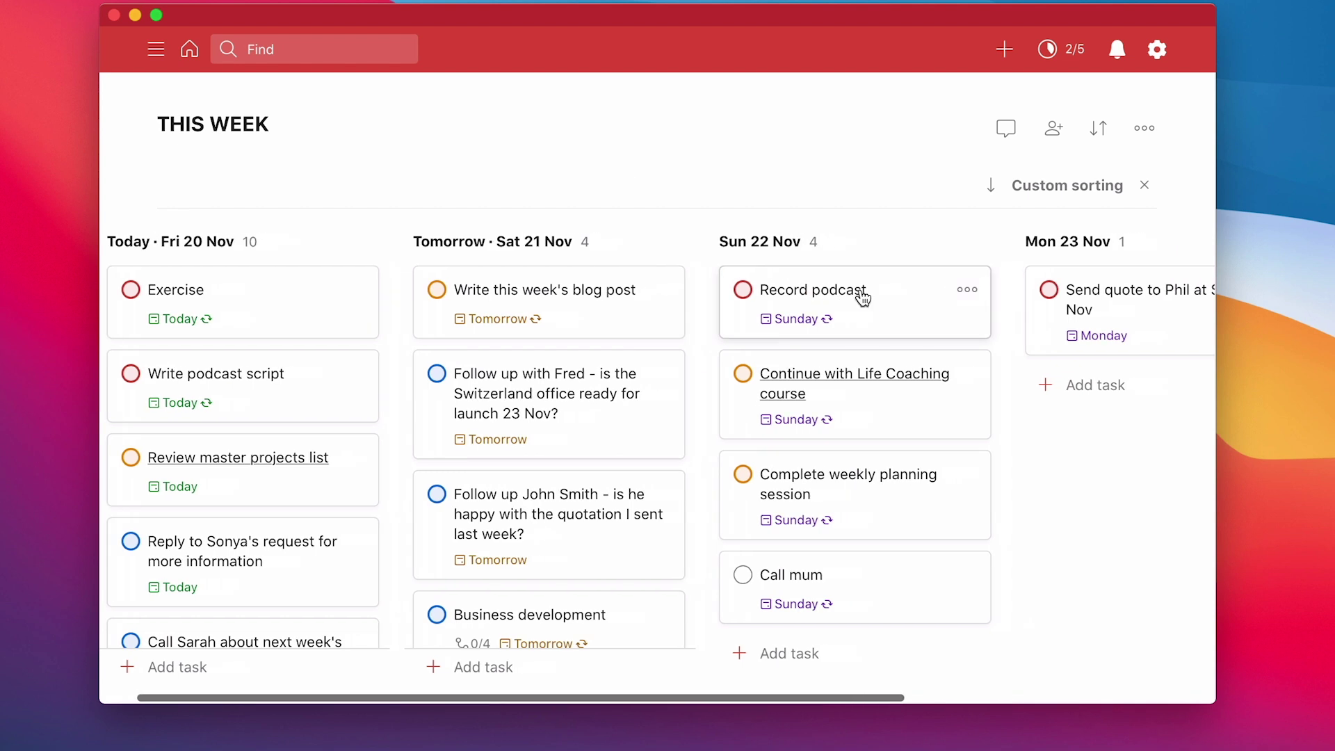
scroll(862, 298, right, 2)
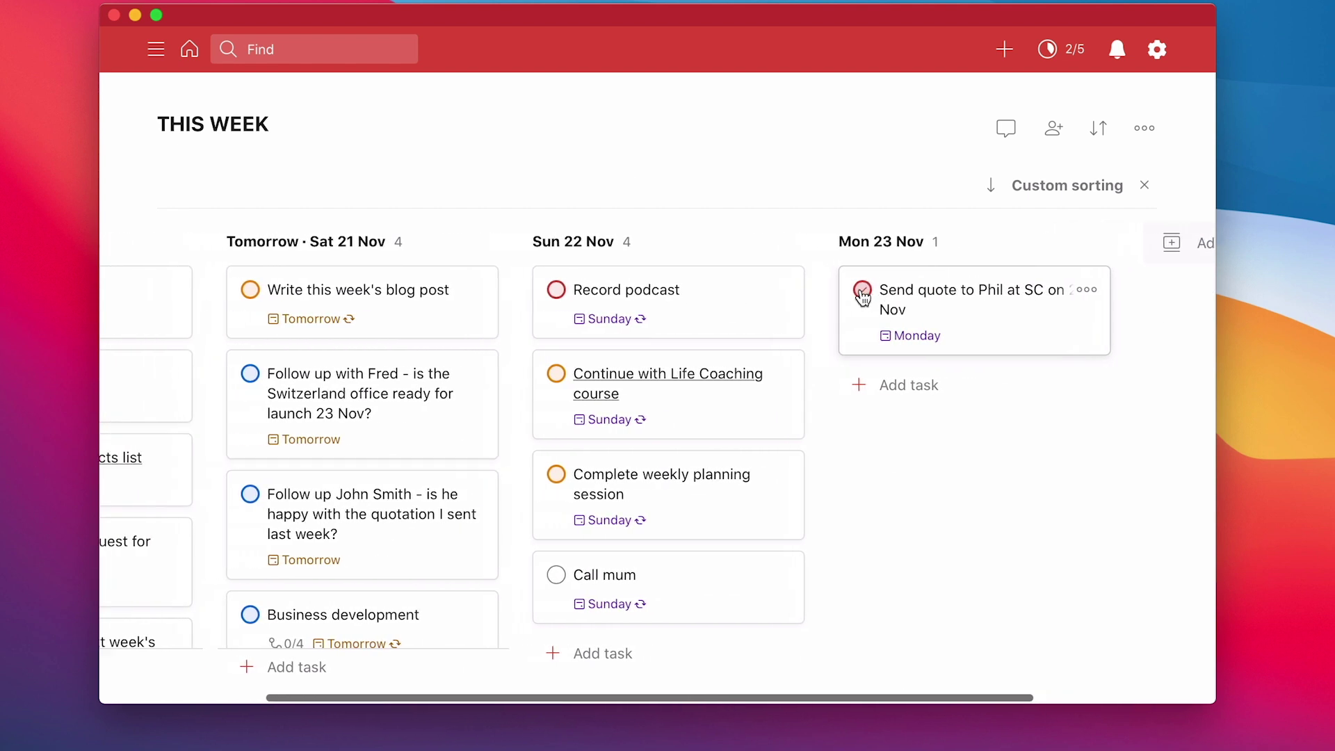
scroll(862, 298, left, 5)
scroll(708, 364, down, 1)
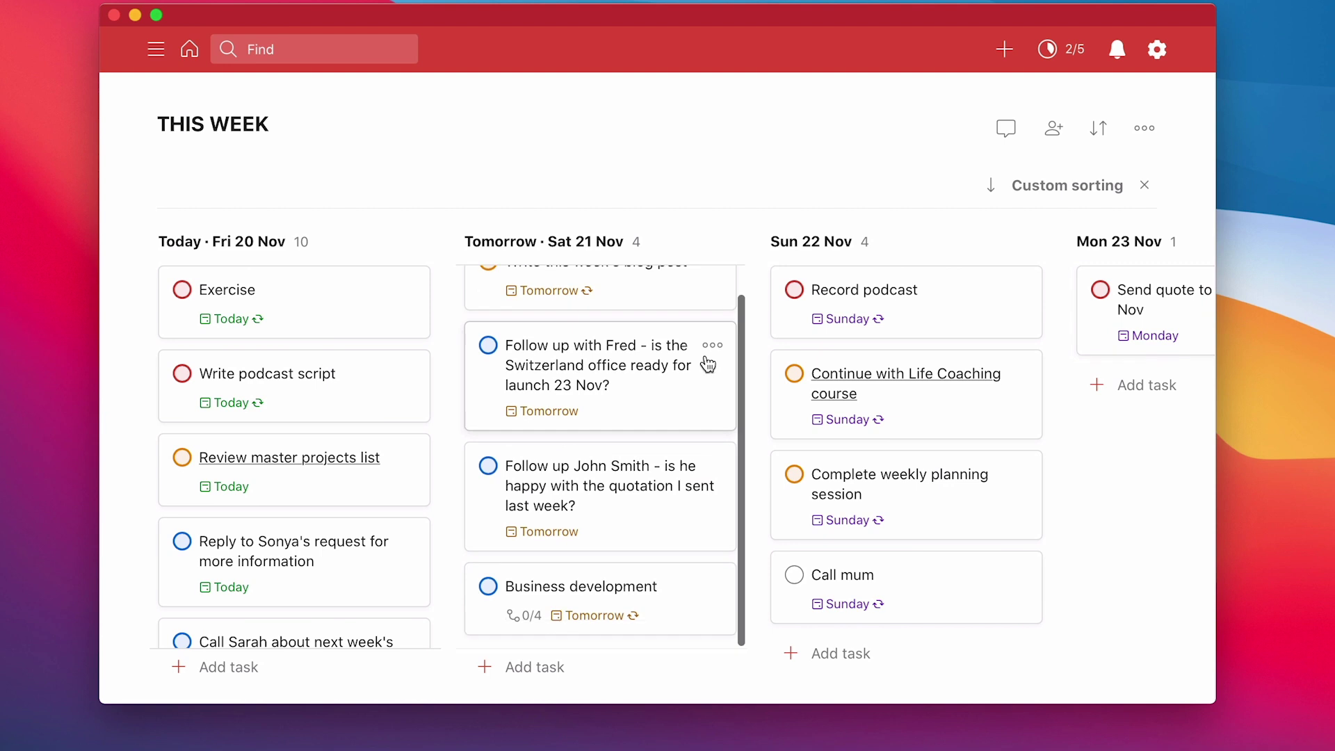
scroll(708, 364, up, 1)
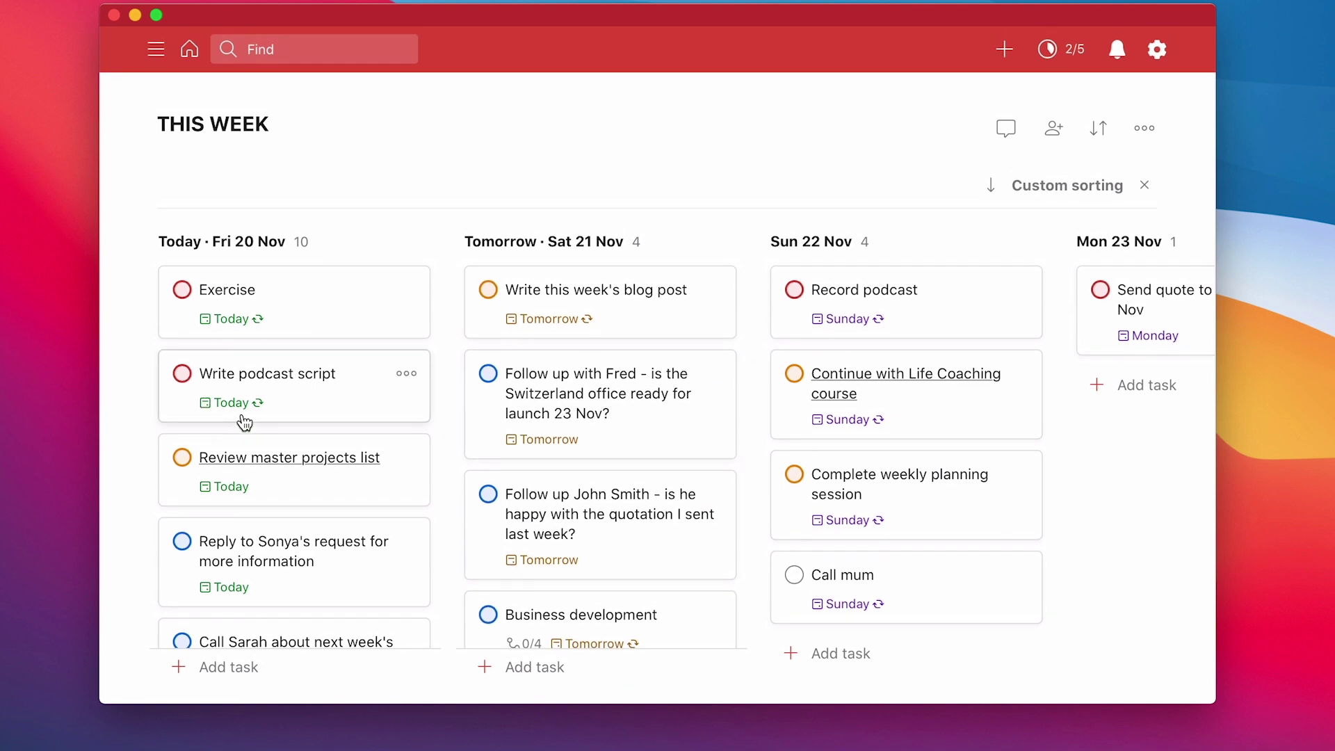
scroll(244, 421, down, 5)
scroll(244, 421, down, 5)
scroll(244, 419, up, 10)
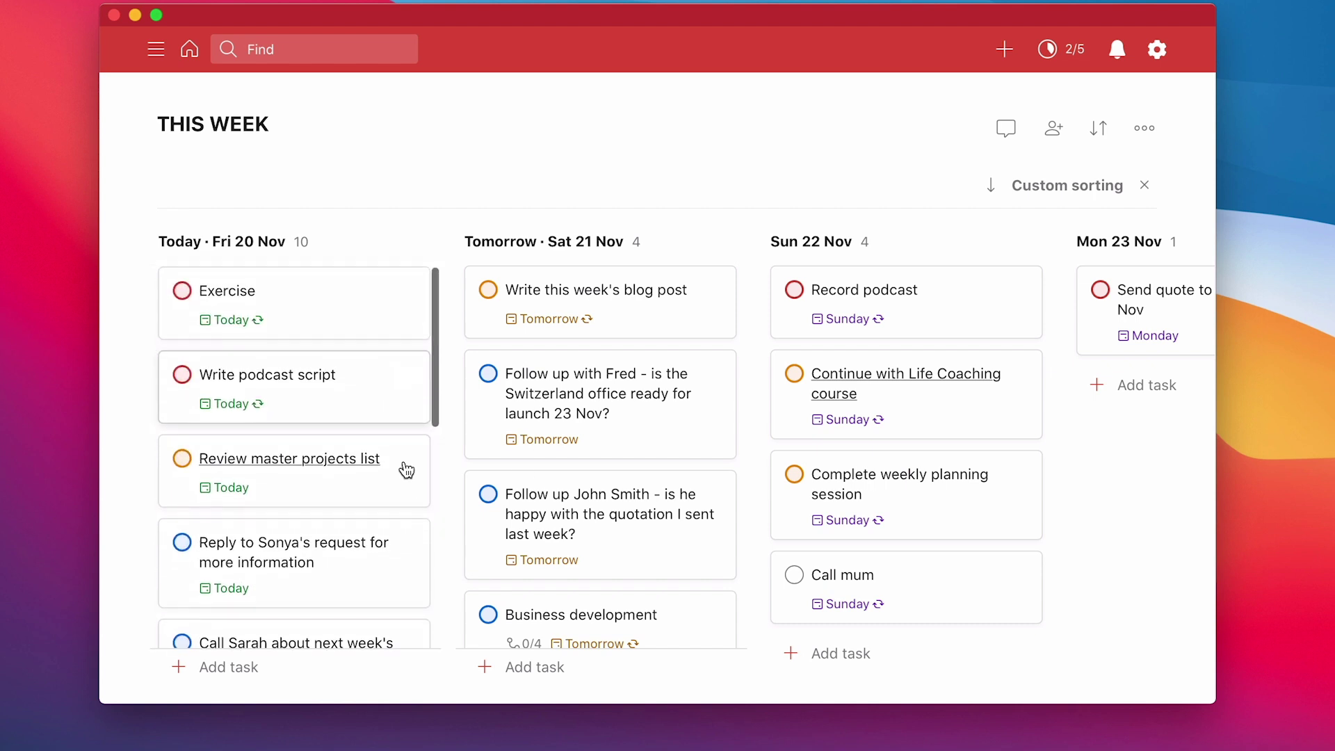
scroll(522, 466, down, 1)
scroll(522, 465, up, 1)
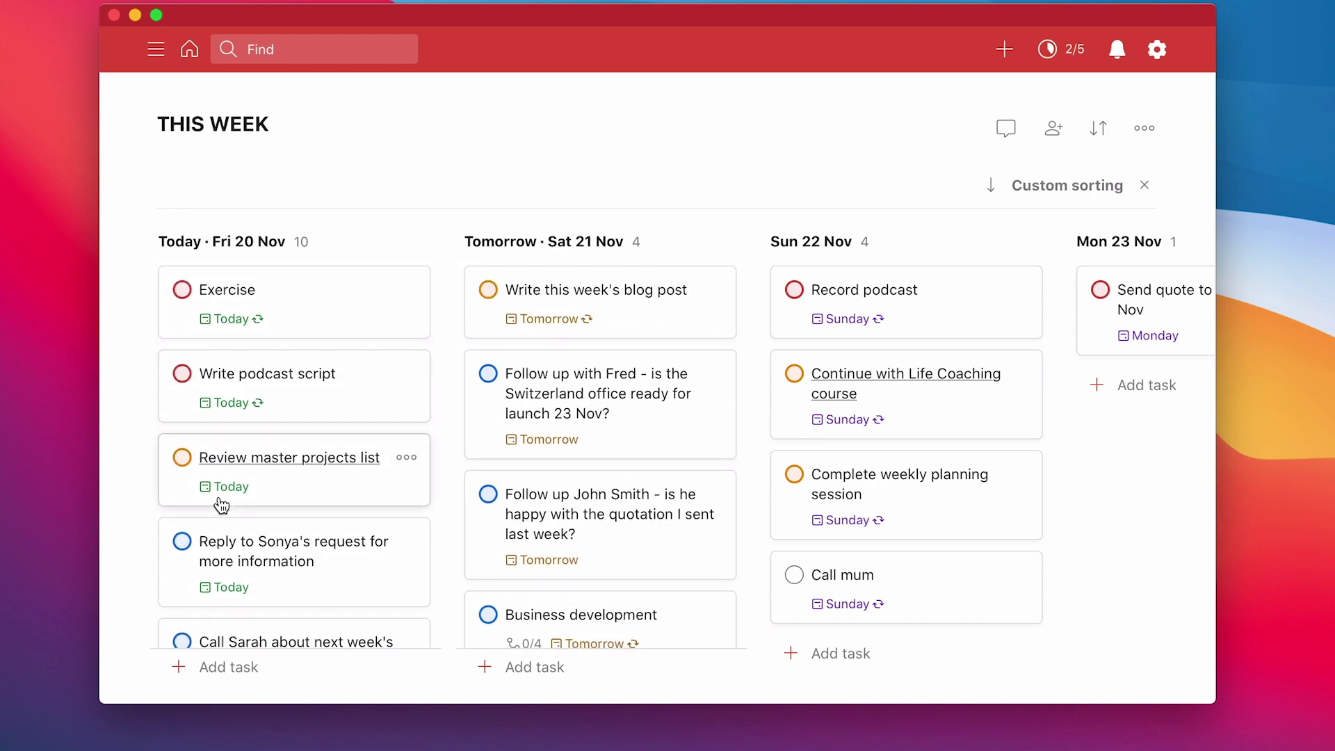
scroll(220, 505, down, 10)
scroll(221, 505, up, 10)
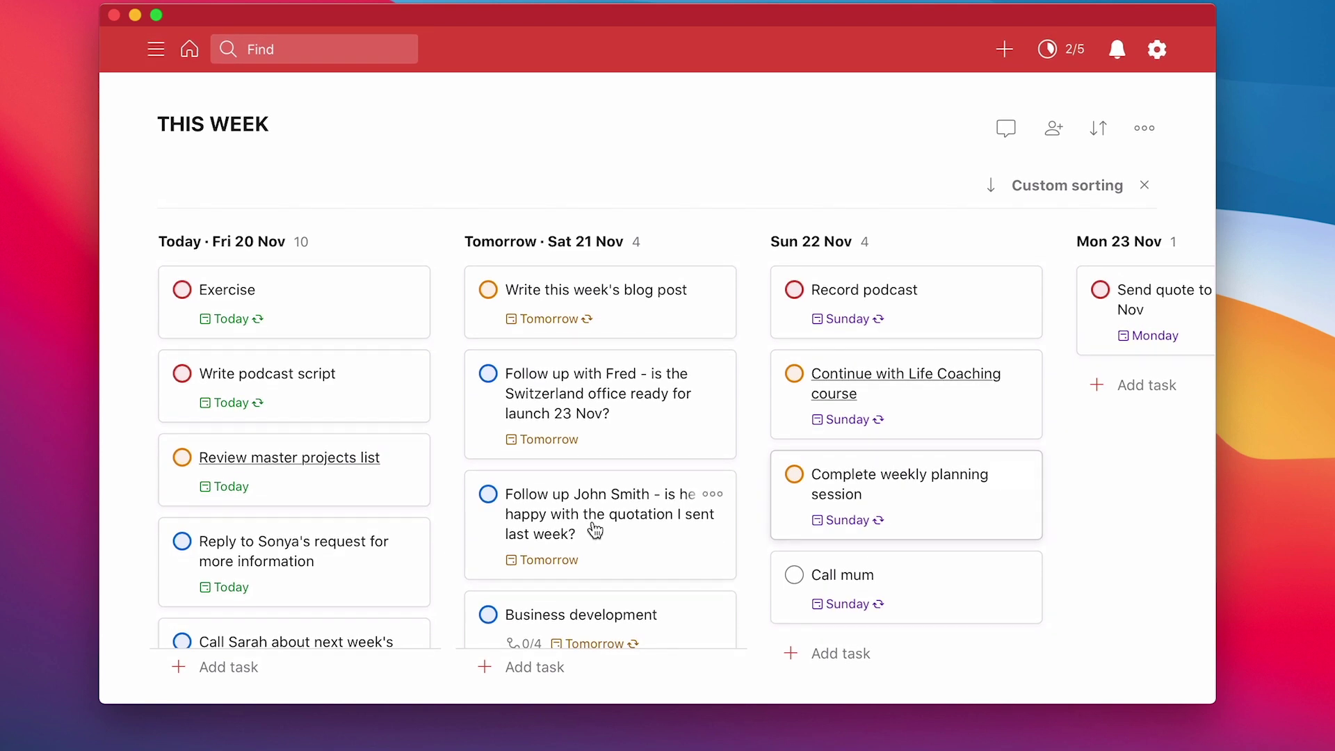
scroll(590, 525, down, 2)
scroll(589, 523, up, 2)
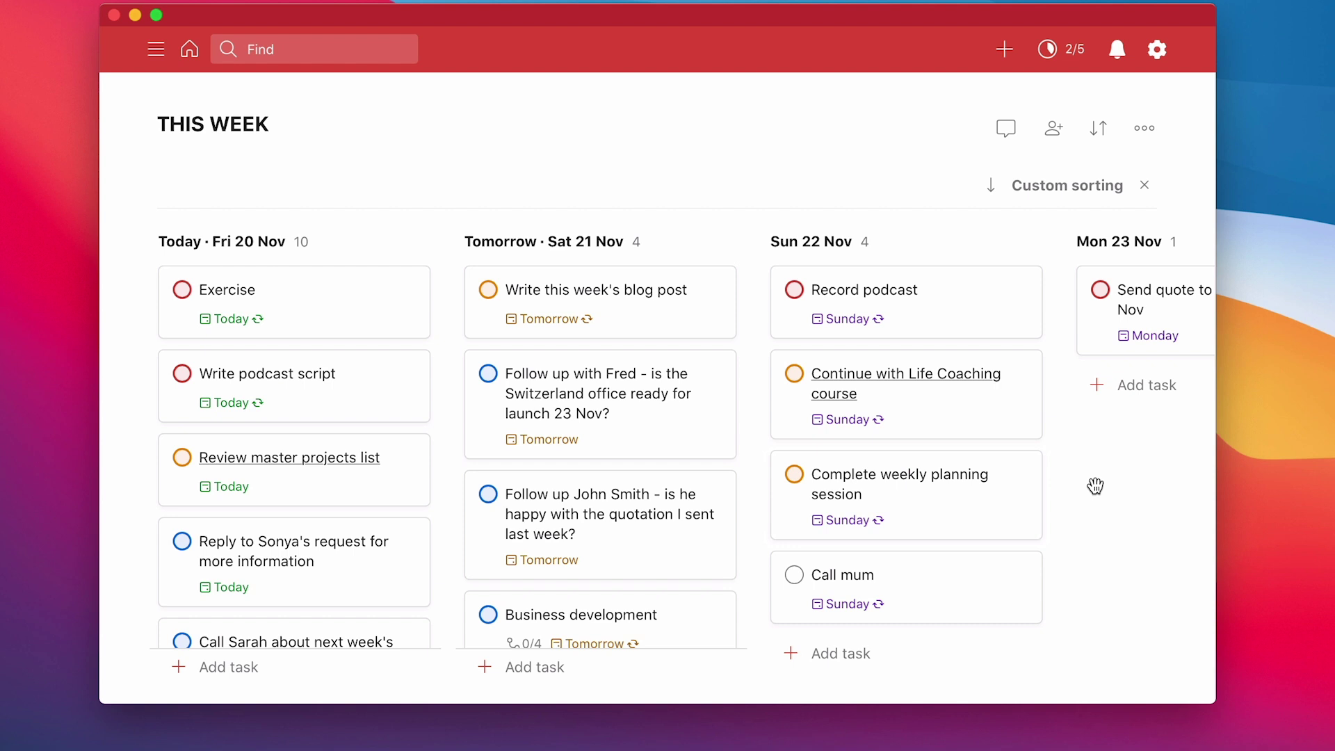
- Clear THIS WEEK's custom sorting, view it as a list, and show the sidebar with M
click(1144, 185)
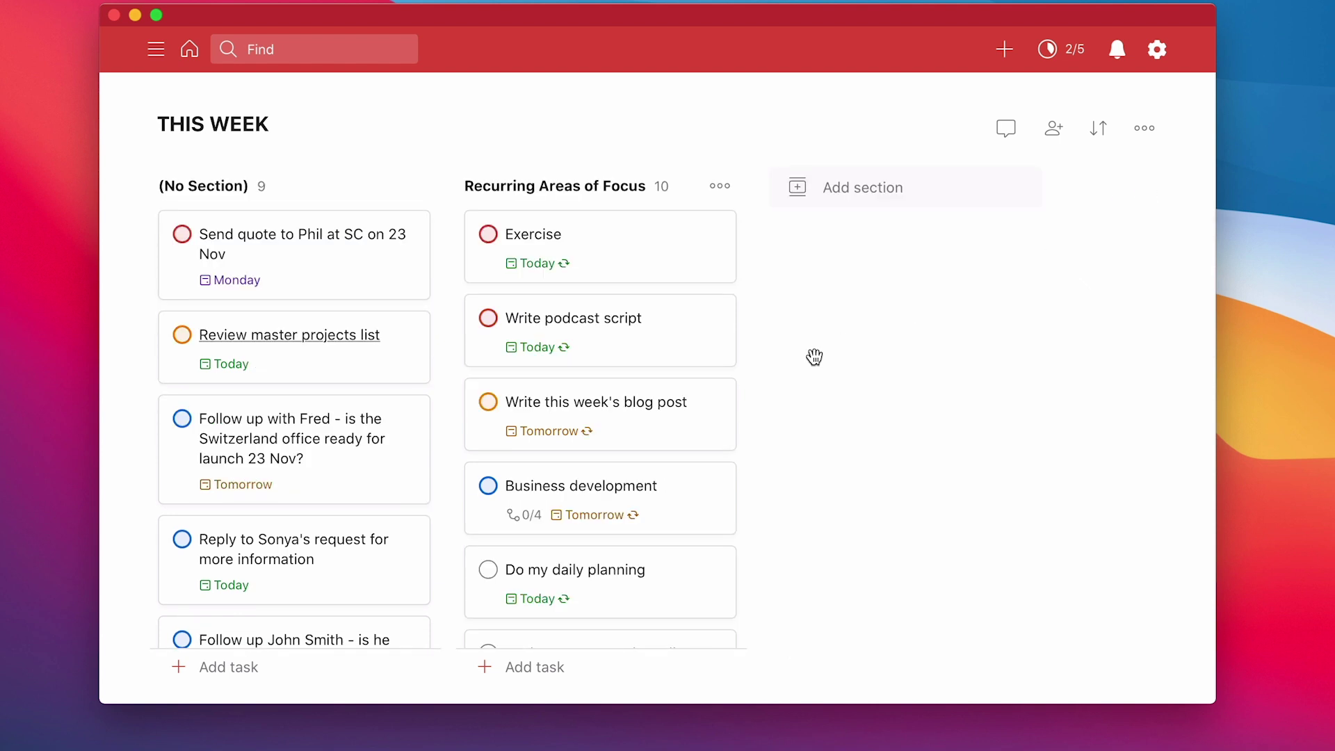
click(1146, 130)
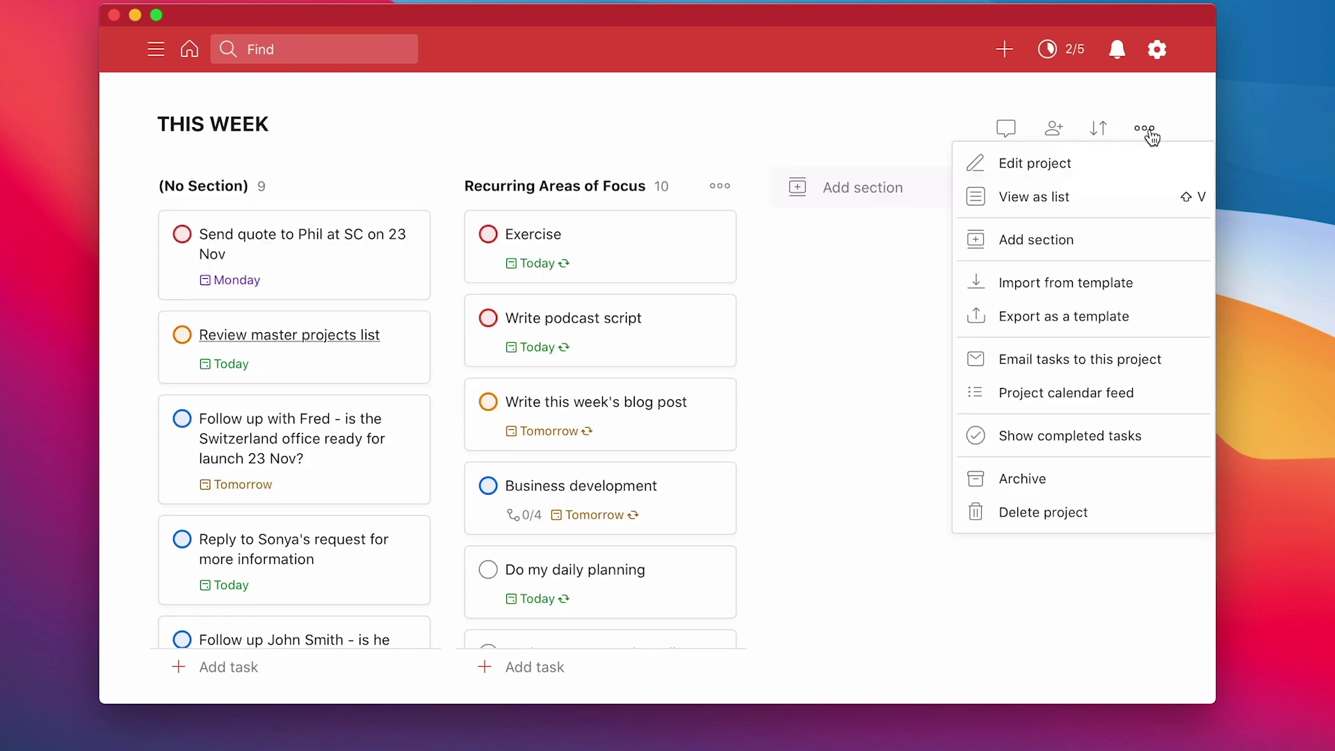
click(1142, 209)
scroll(1064, 291, down, 5)
scroll(1061, 297, up, 5)
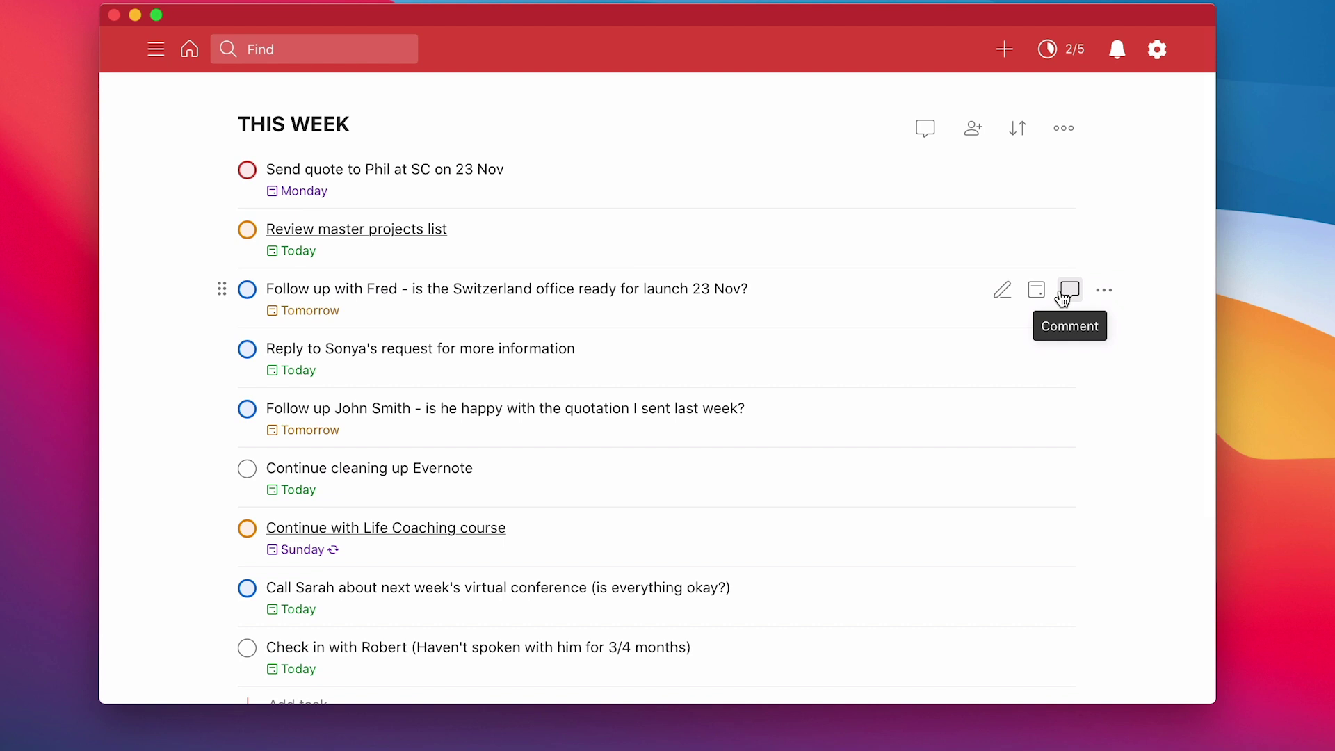
key(m)
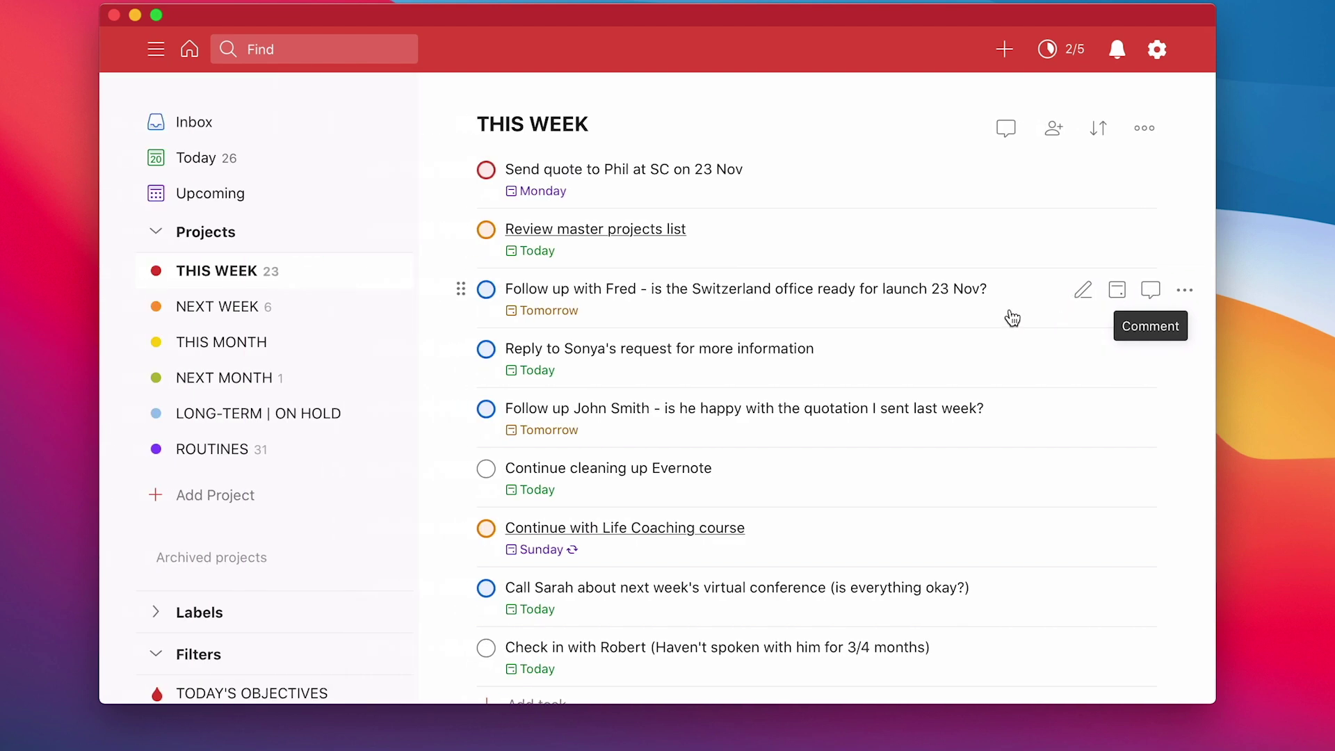
- Open NEXT WEEK and custom-sort it grouped by Date added with Default order
click(217, 316)
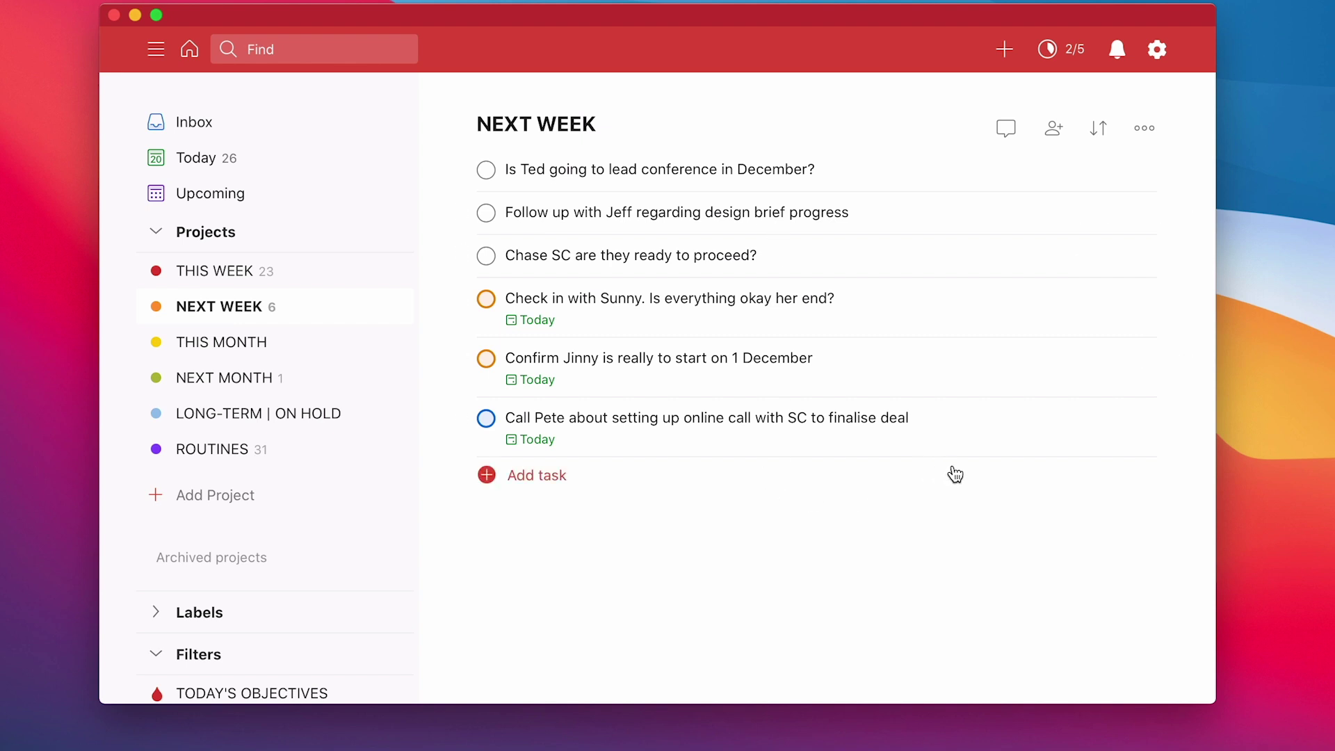
click(1097, 128)
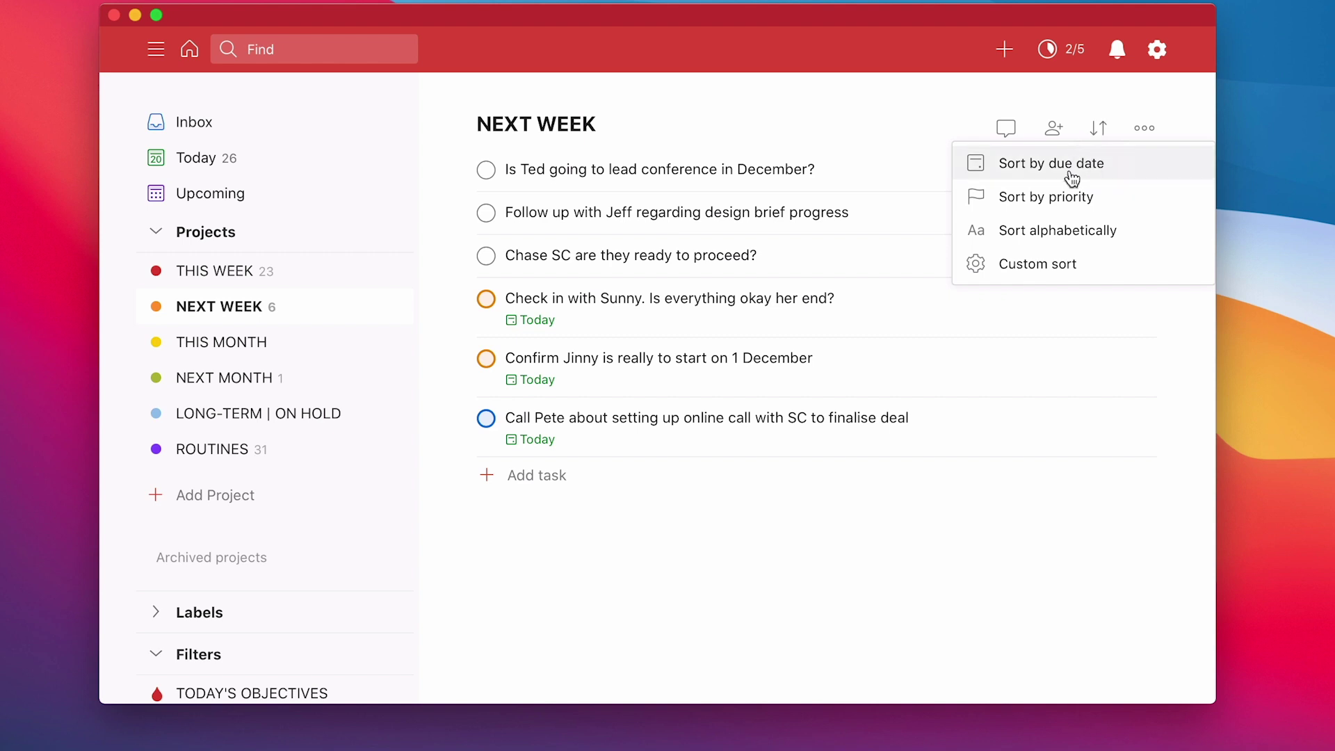
click(1072, 265)
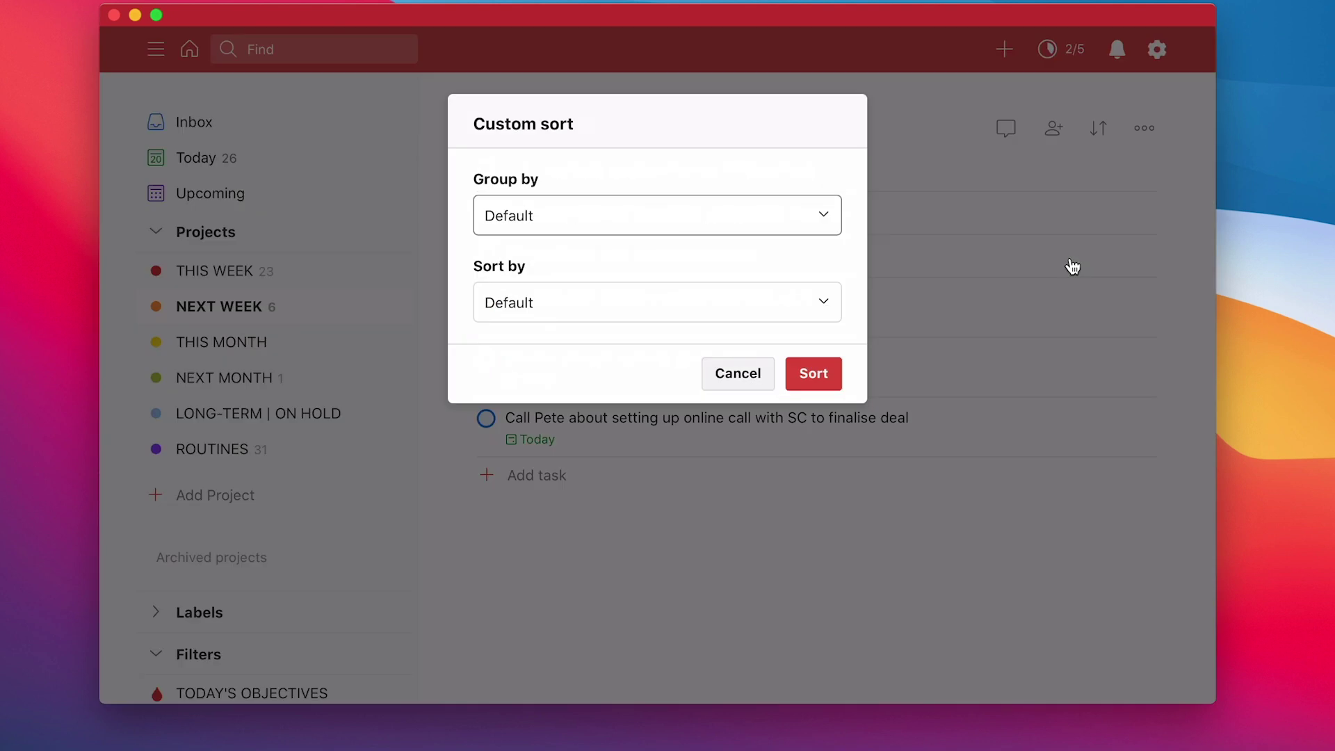
click(767, 225)
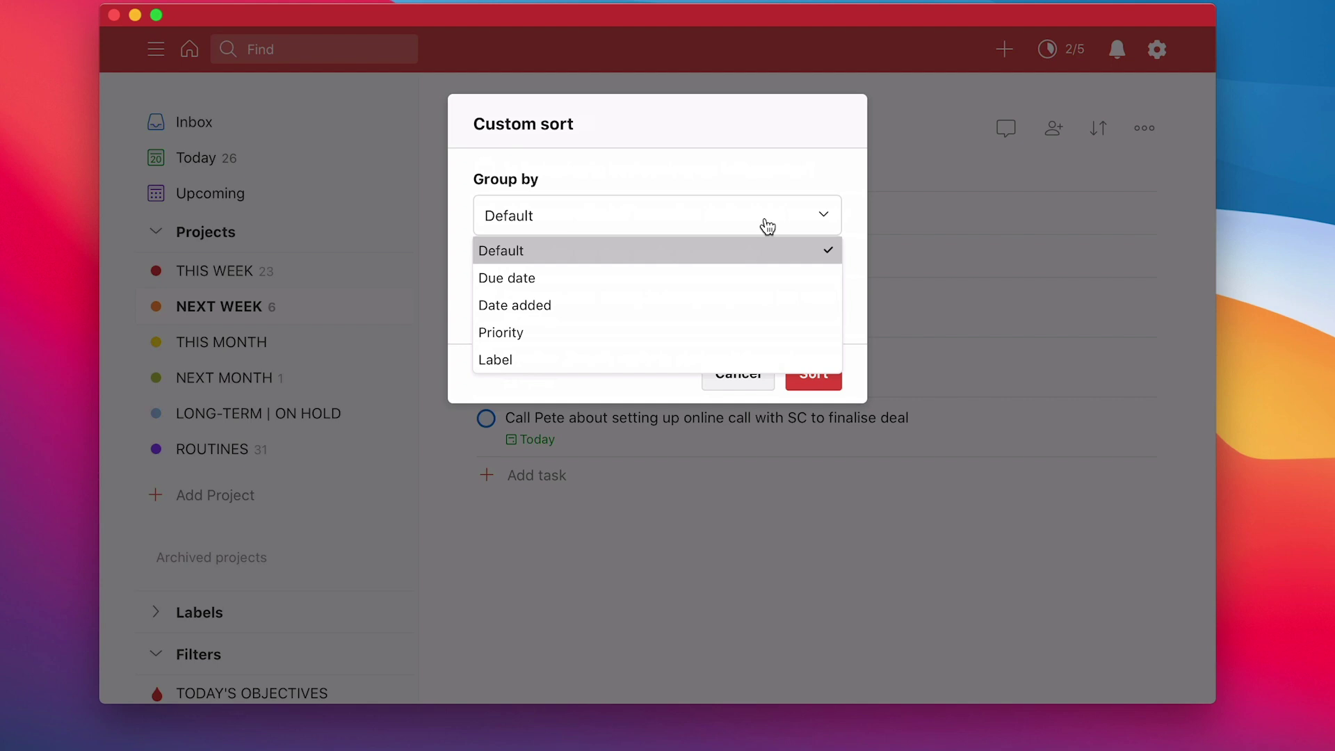
click(740, 306)
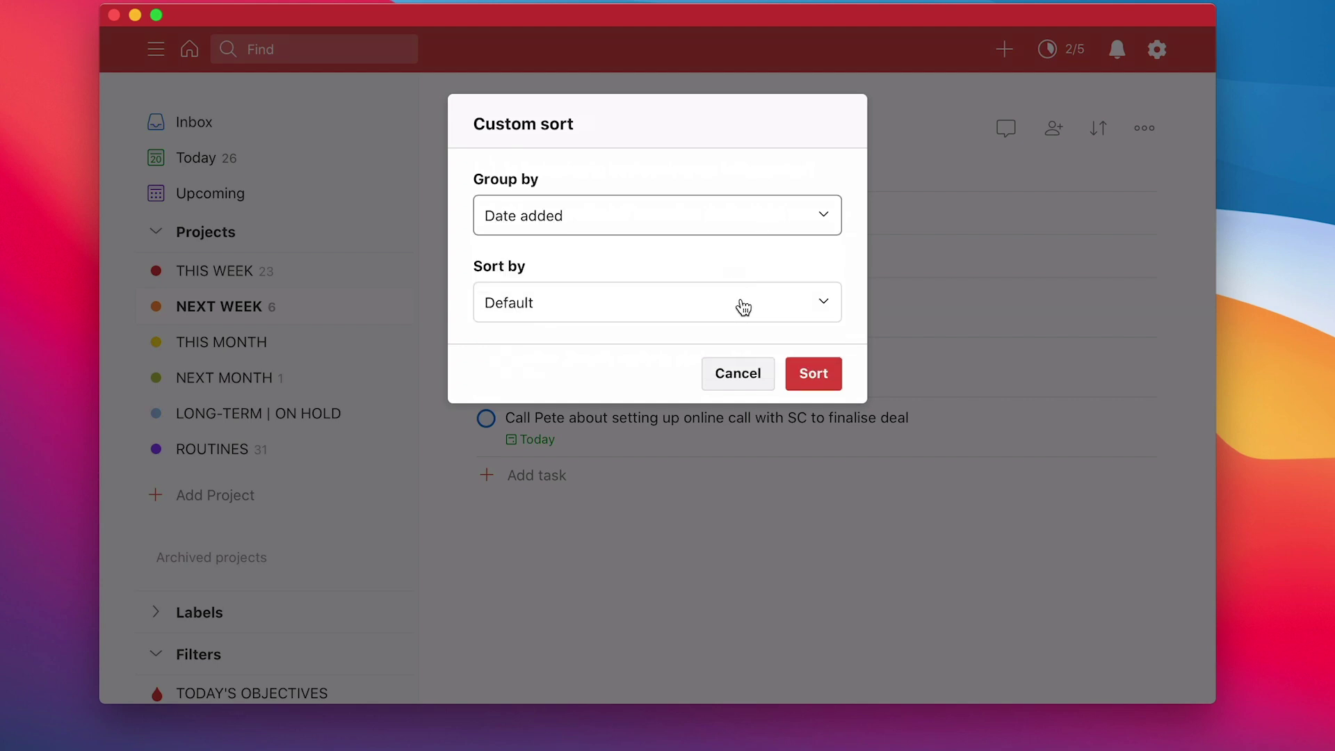
click(742, 305)
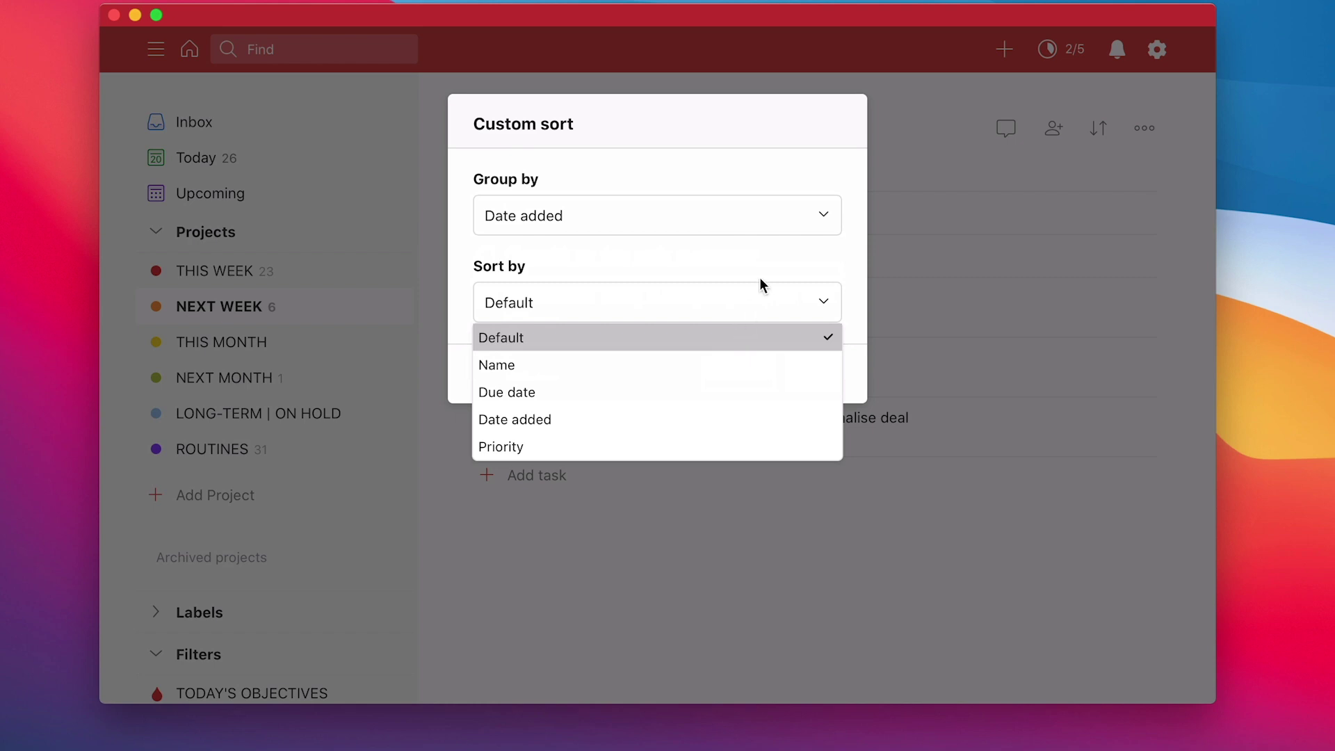
click(760, 265)
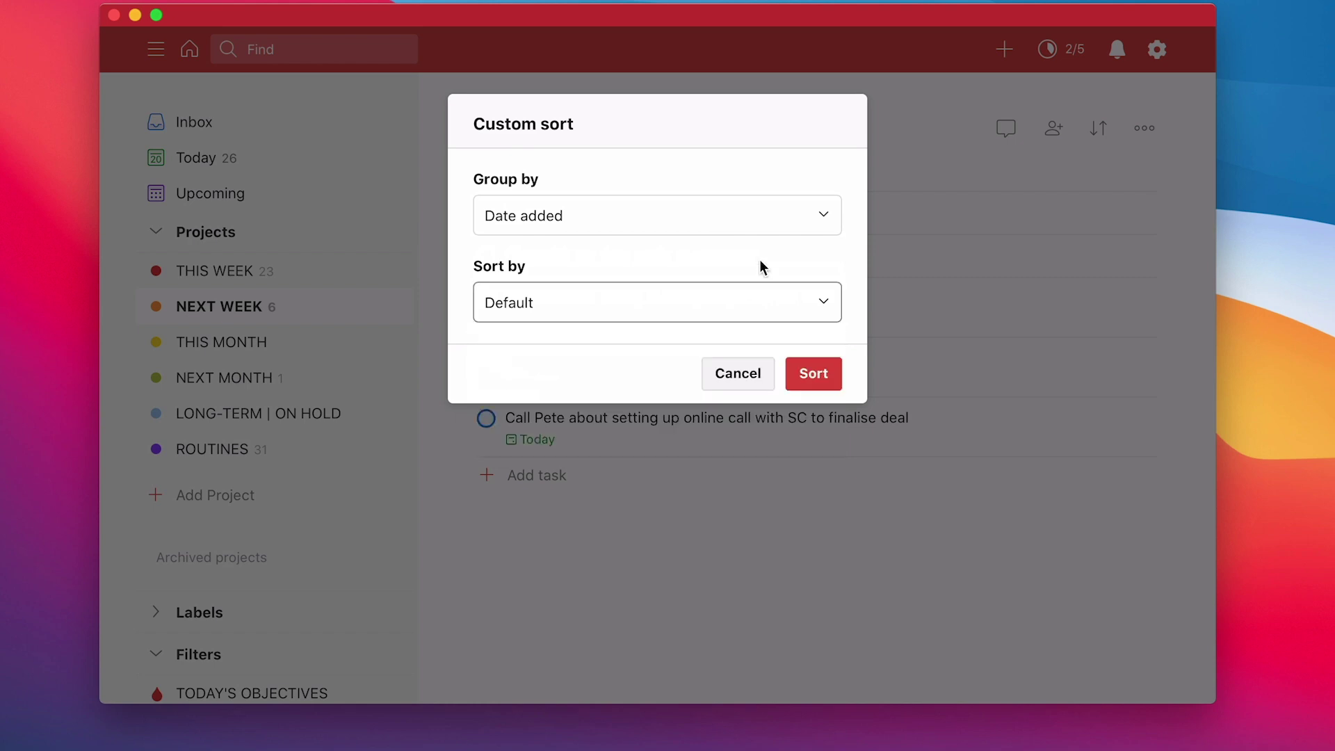
click(813, 375)
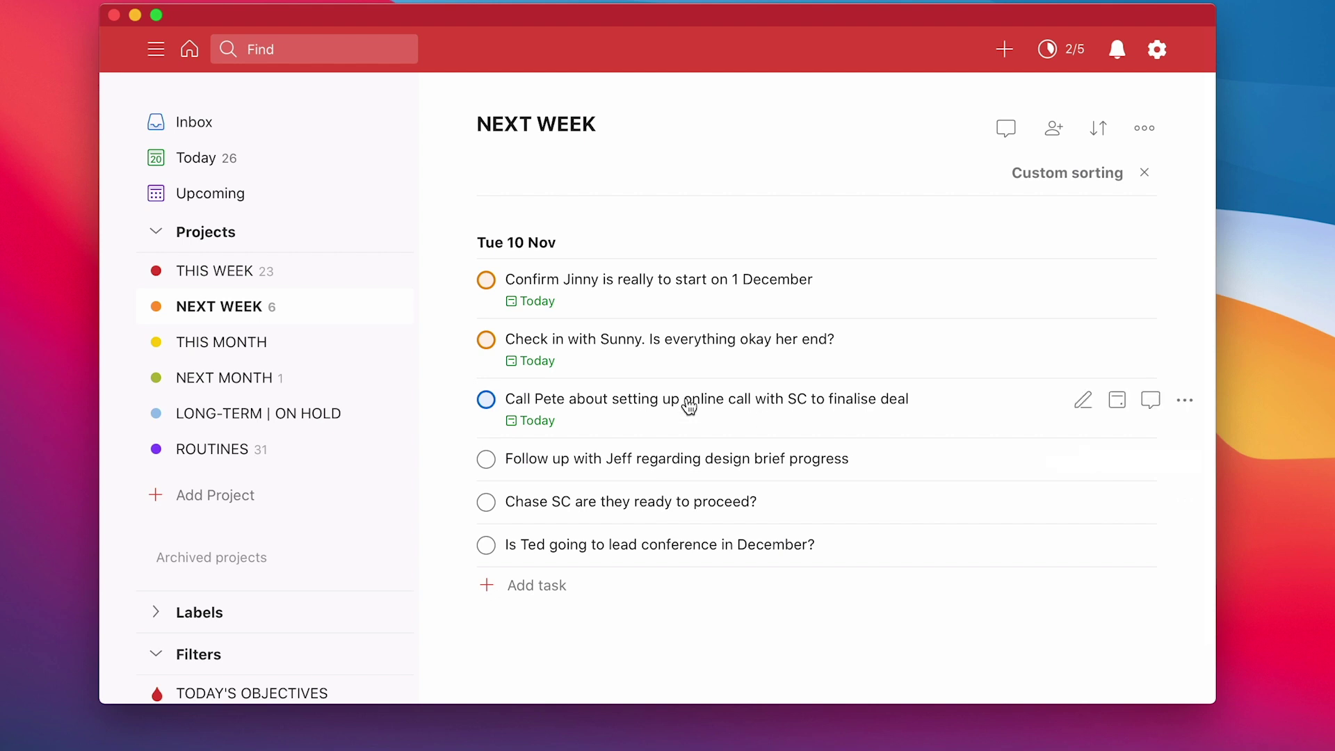
- From the Inbox, add the task 'This is task' to the NEXT WEEK project
click(207, 122)
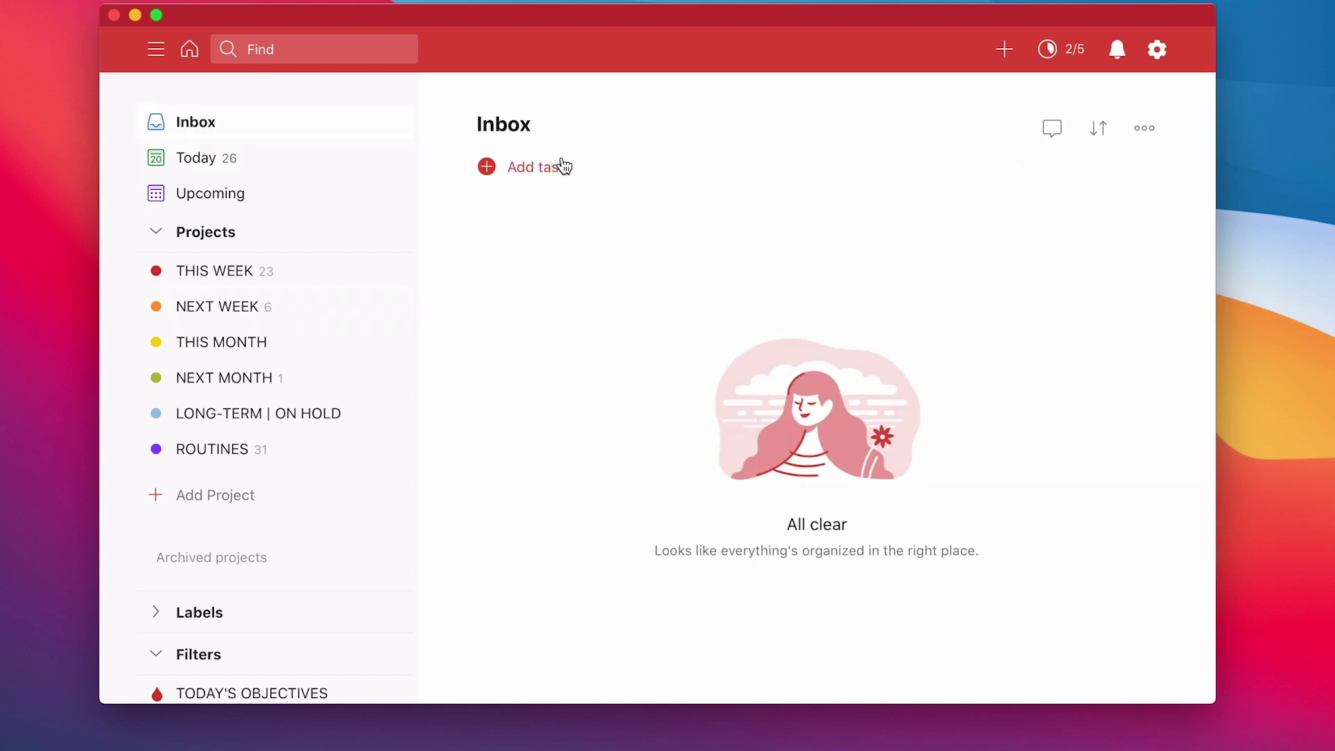
click(558, 165)
text(This is task)
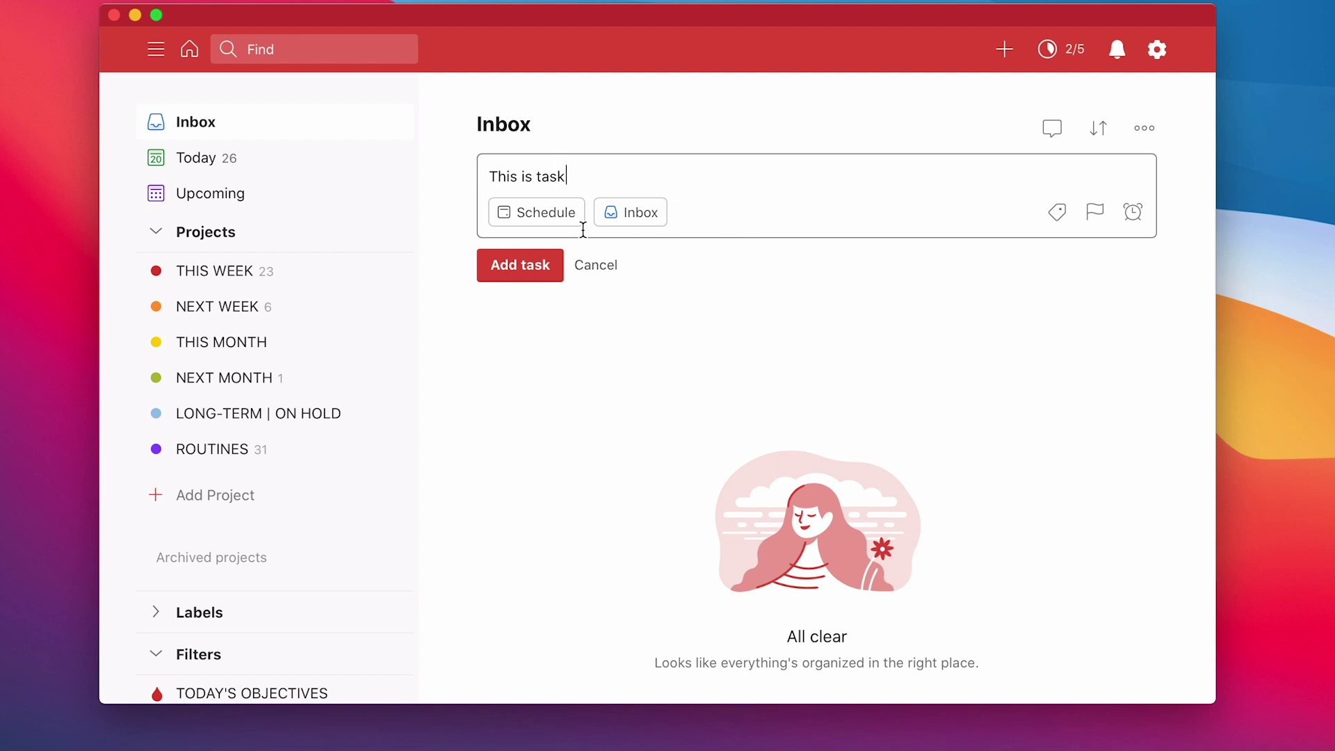
click(621, 221)
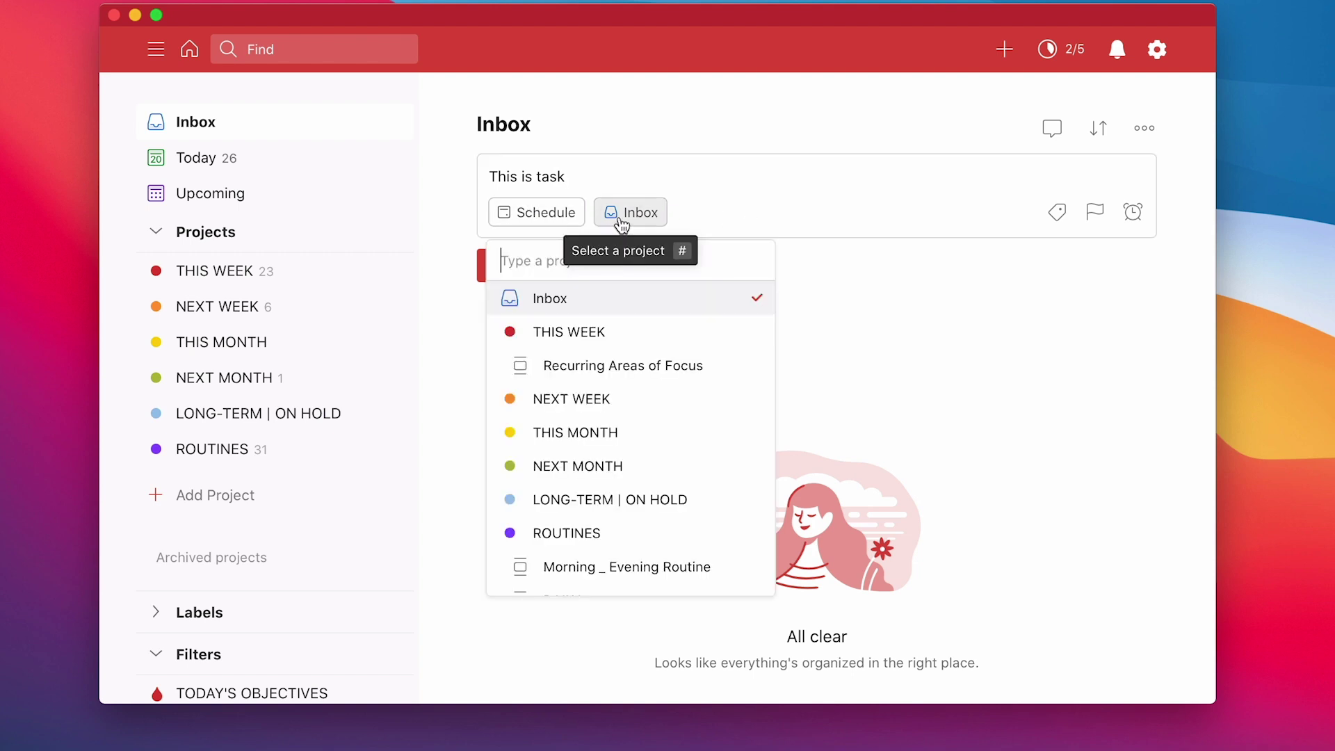
click(593, 409)
click(533, 287)
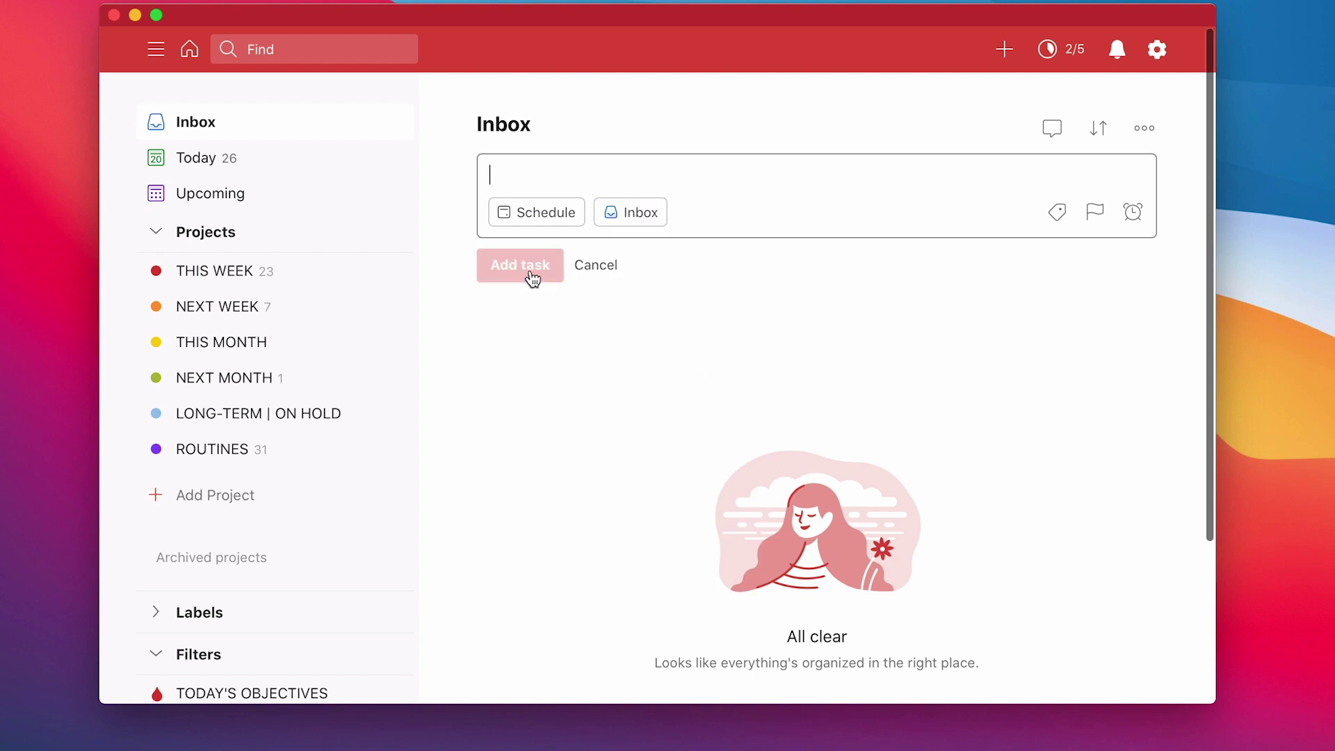
click(586, 262)
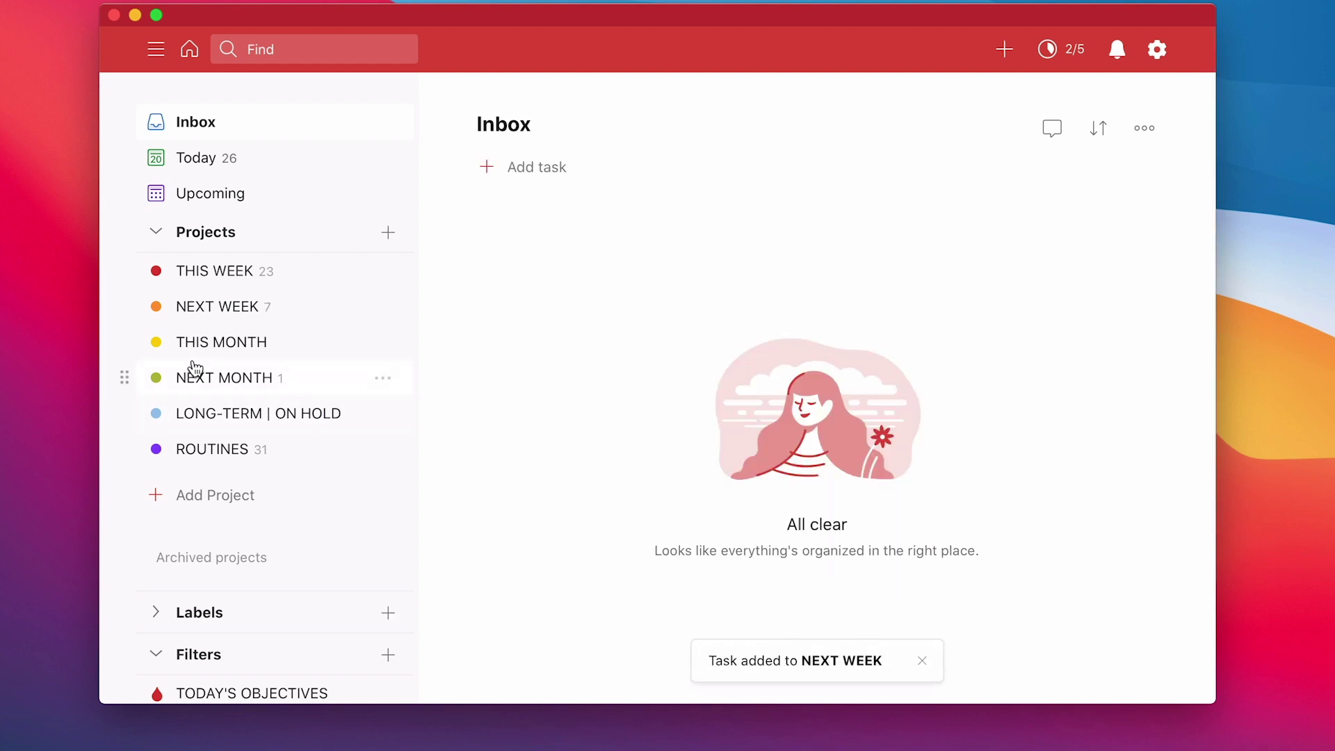
- Open NEXT WEEK to confirm the new task under Today · Fri 20 Nov
click(207, 316)
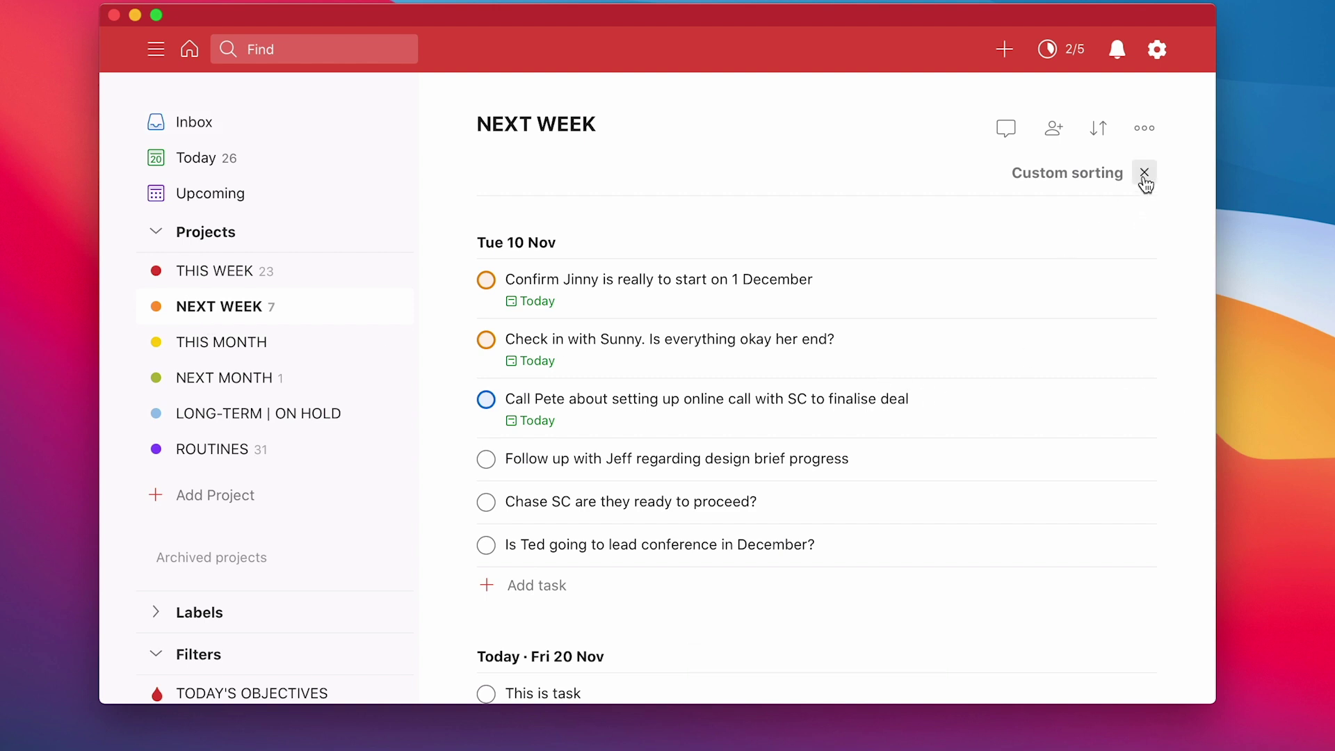
scroll(1164, 306, down, 3)
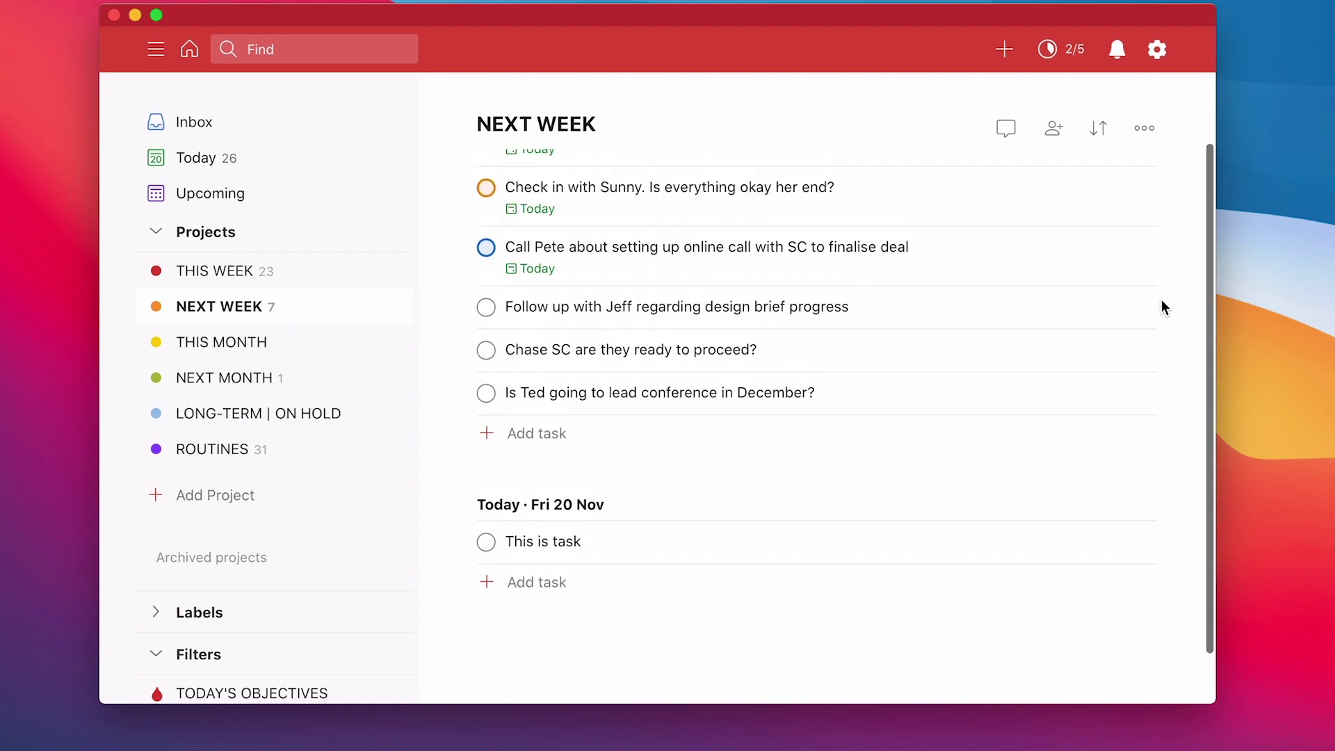
scroll(1163, 306, up, 4)
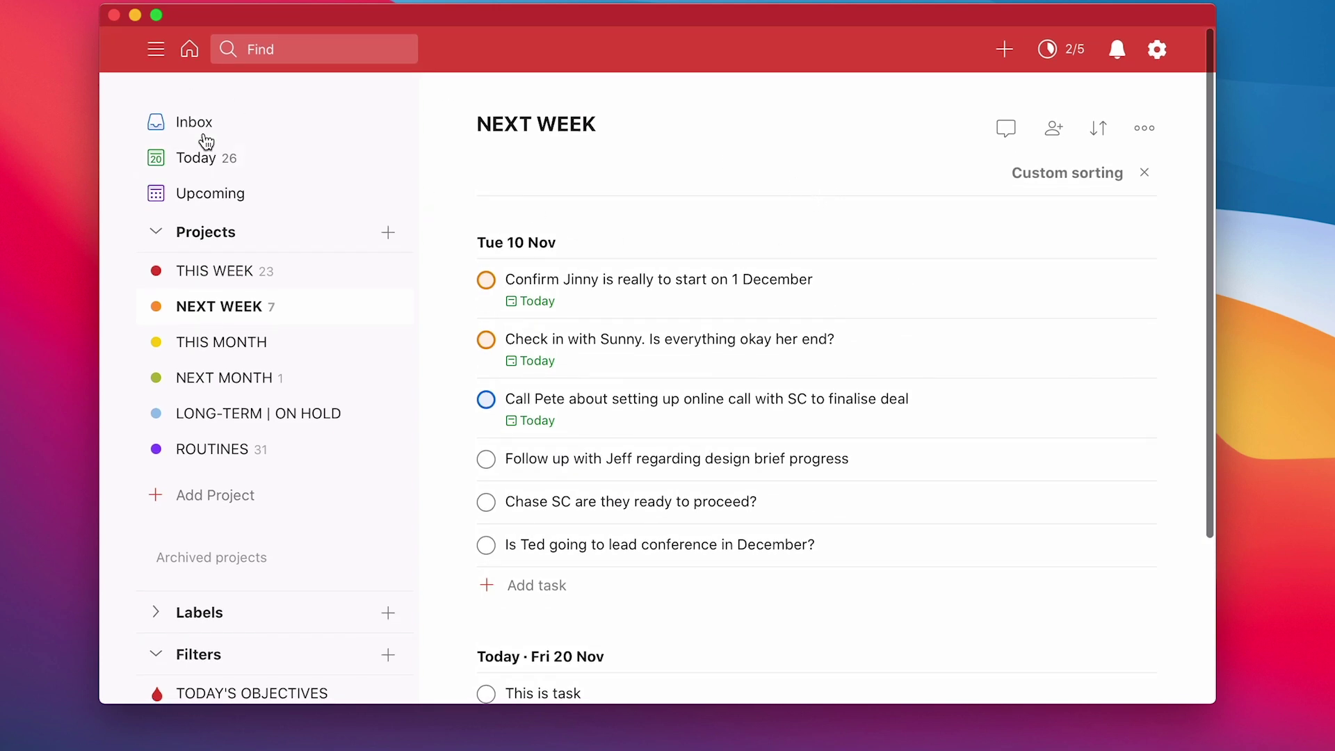
- Move the first NEXT WEEK task into the Inbox
click(188, 121)
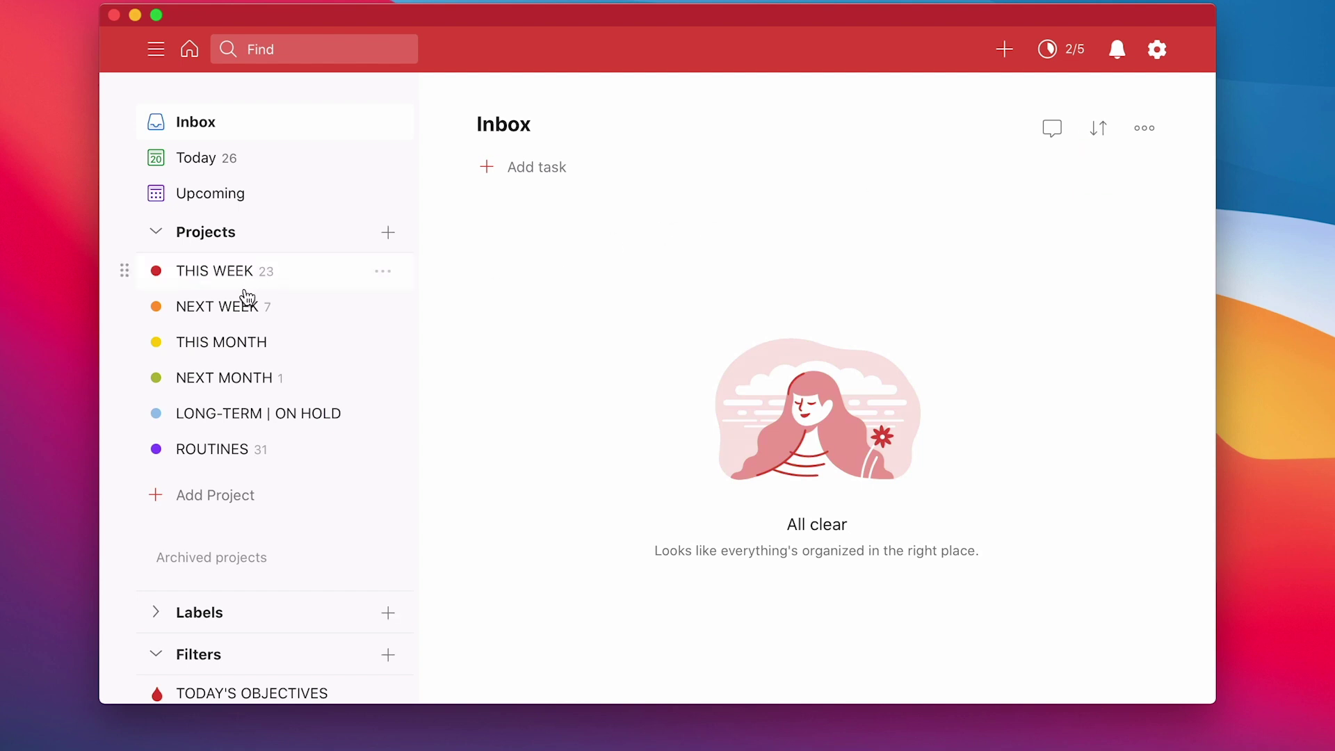
click(221, 306)
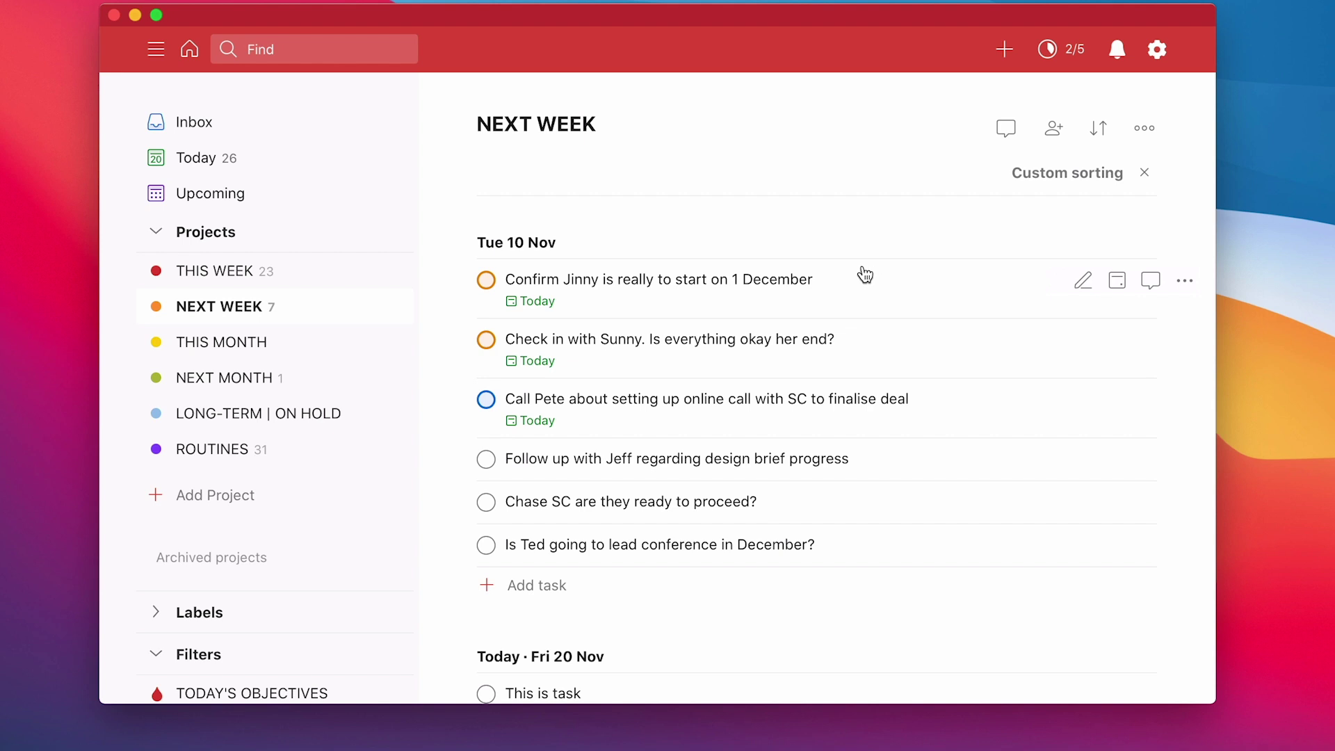
click(837, 289)
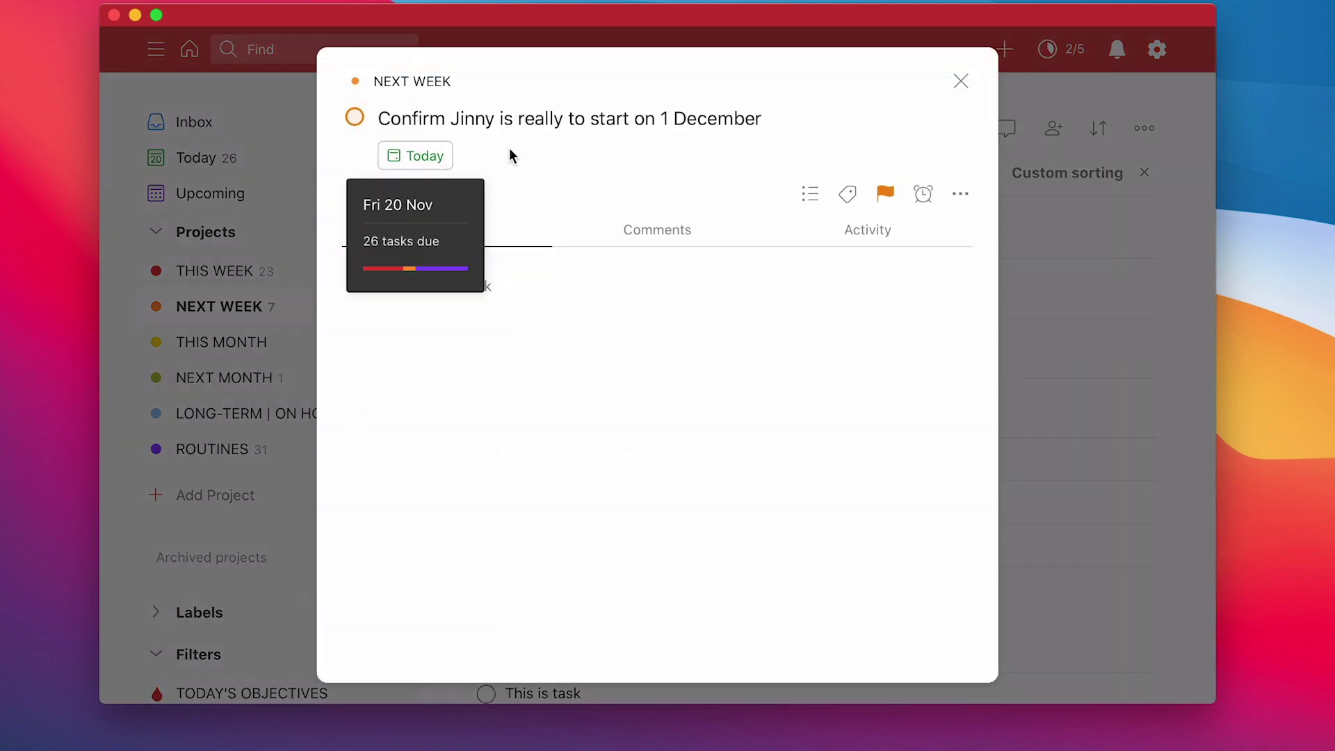
click(814, 198)
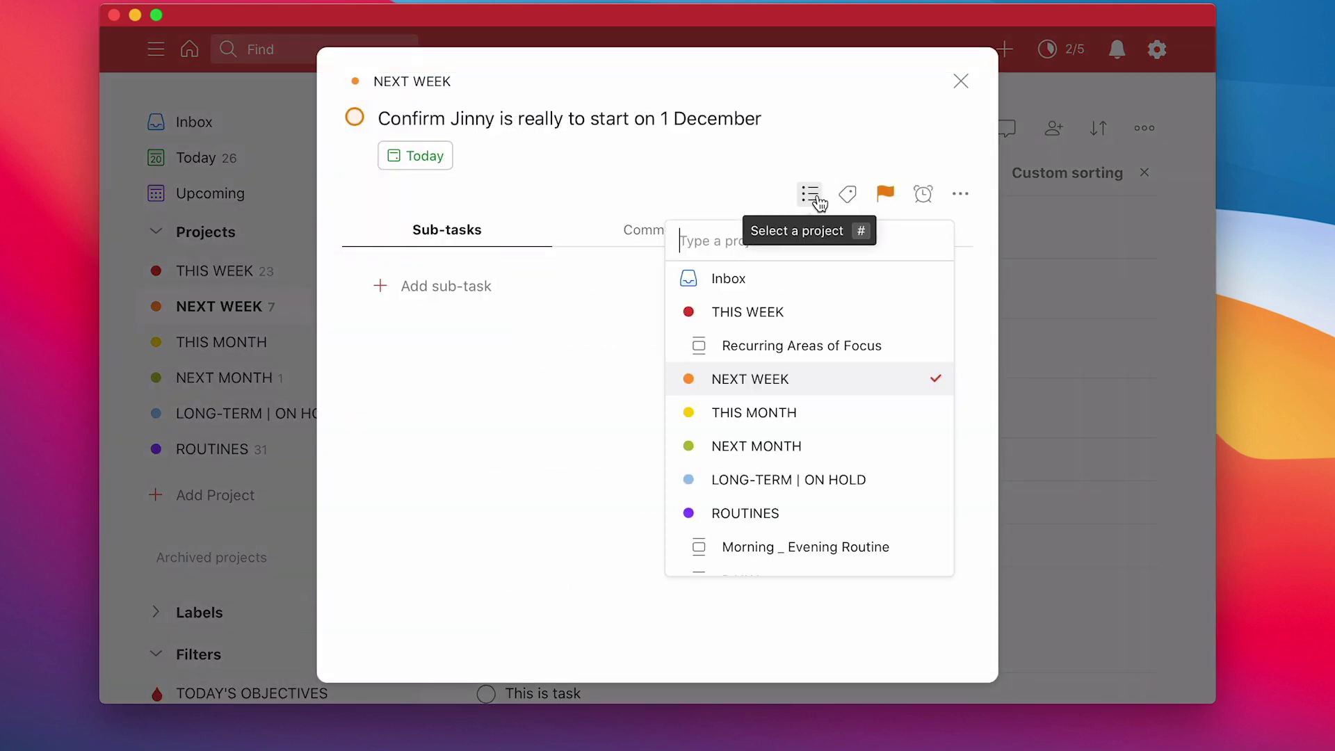
click(741, 284)
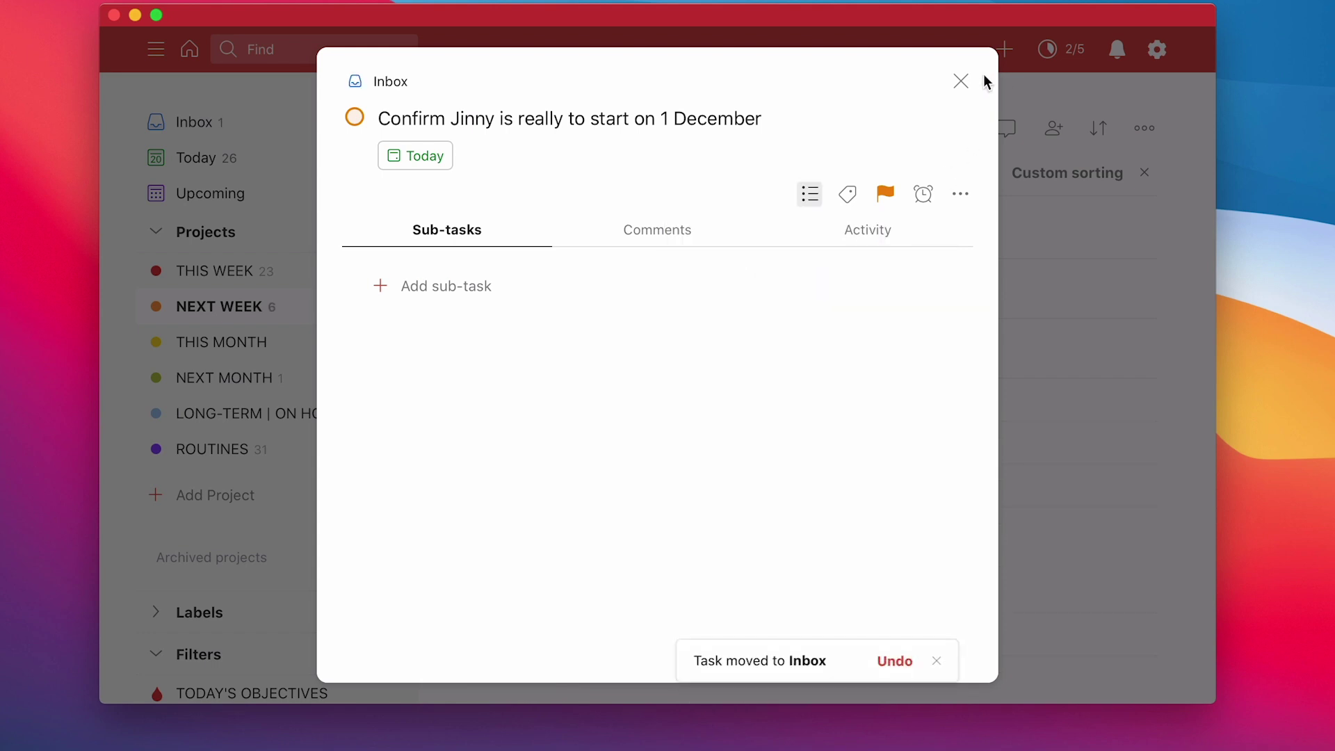
click(962, 82)
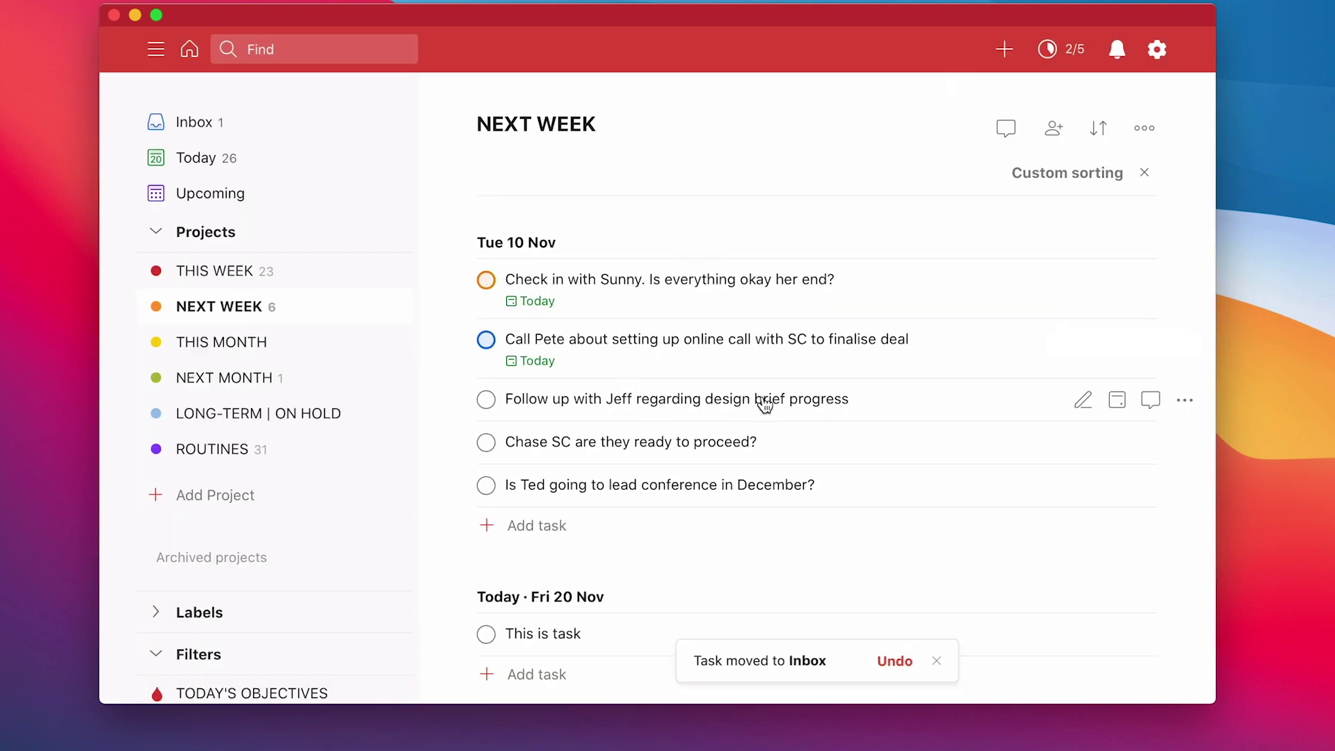
- Move the design brief follow-up and 'This is task' into the Inbox, then view the Inbox
click(815, 418)
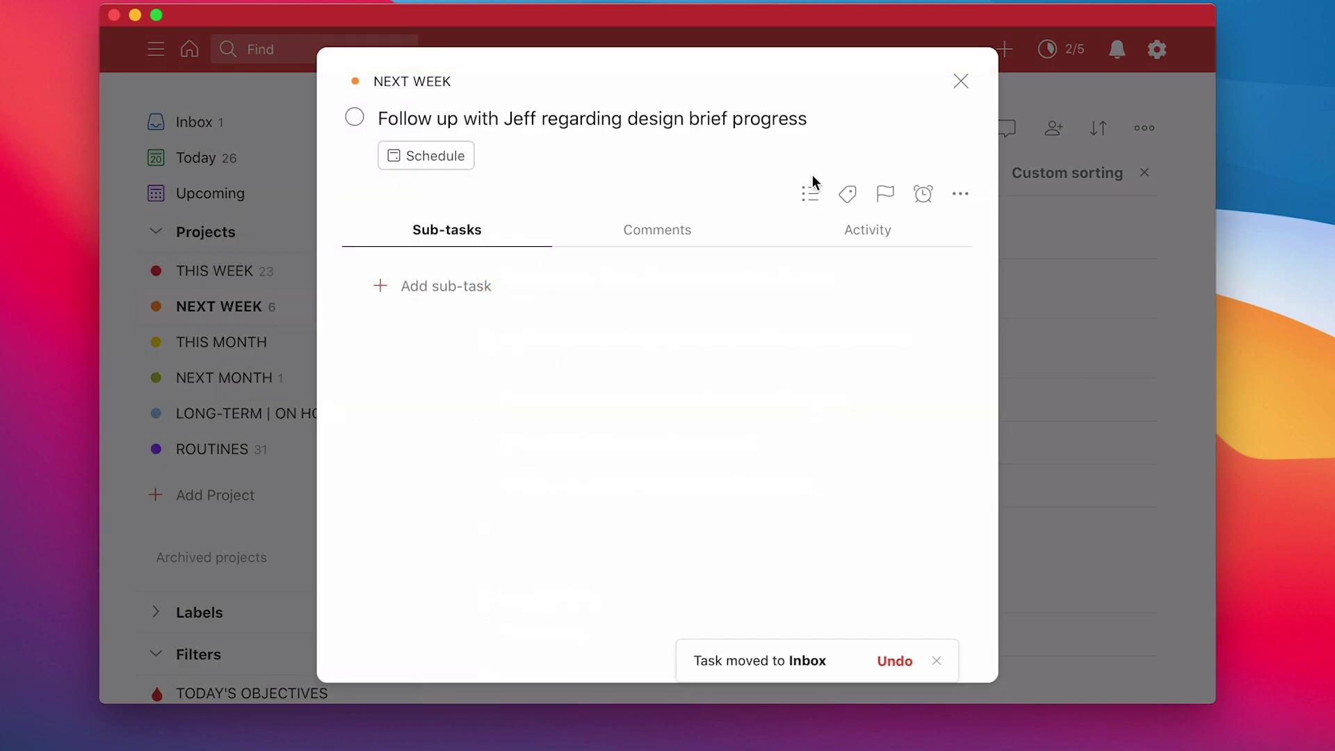
click(810, 193)
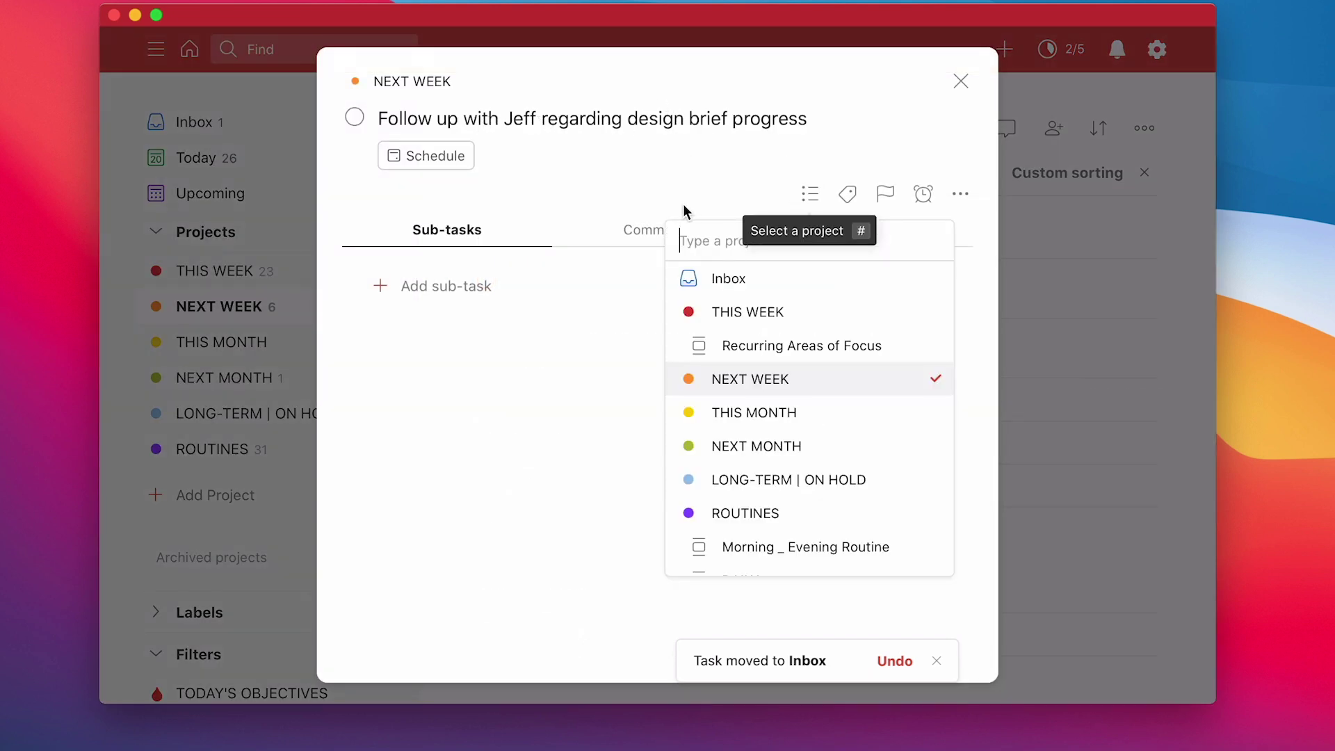
click(751, 277)
click(961, 81)
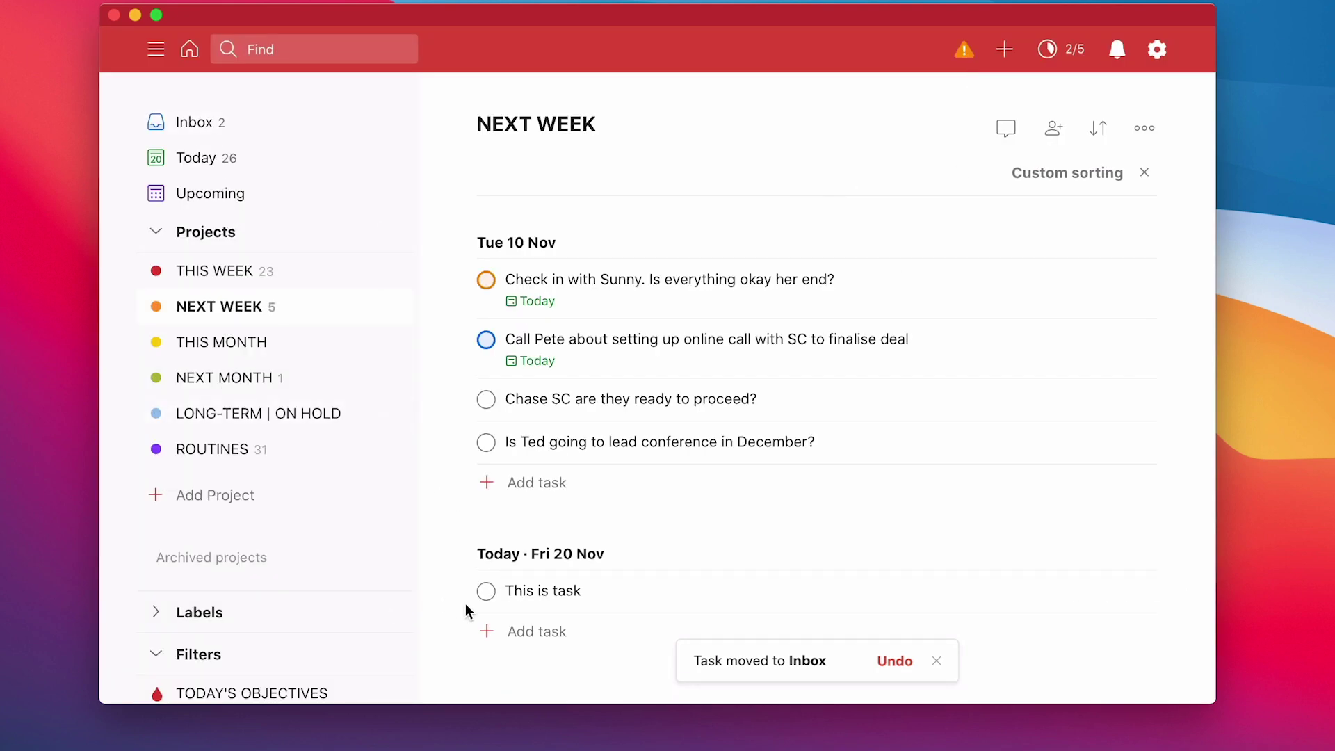
click(537, 594)
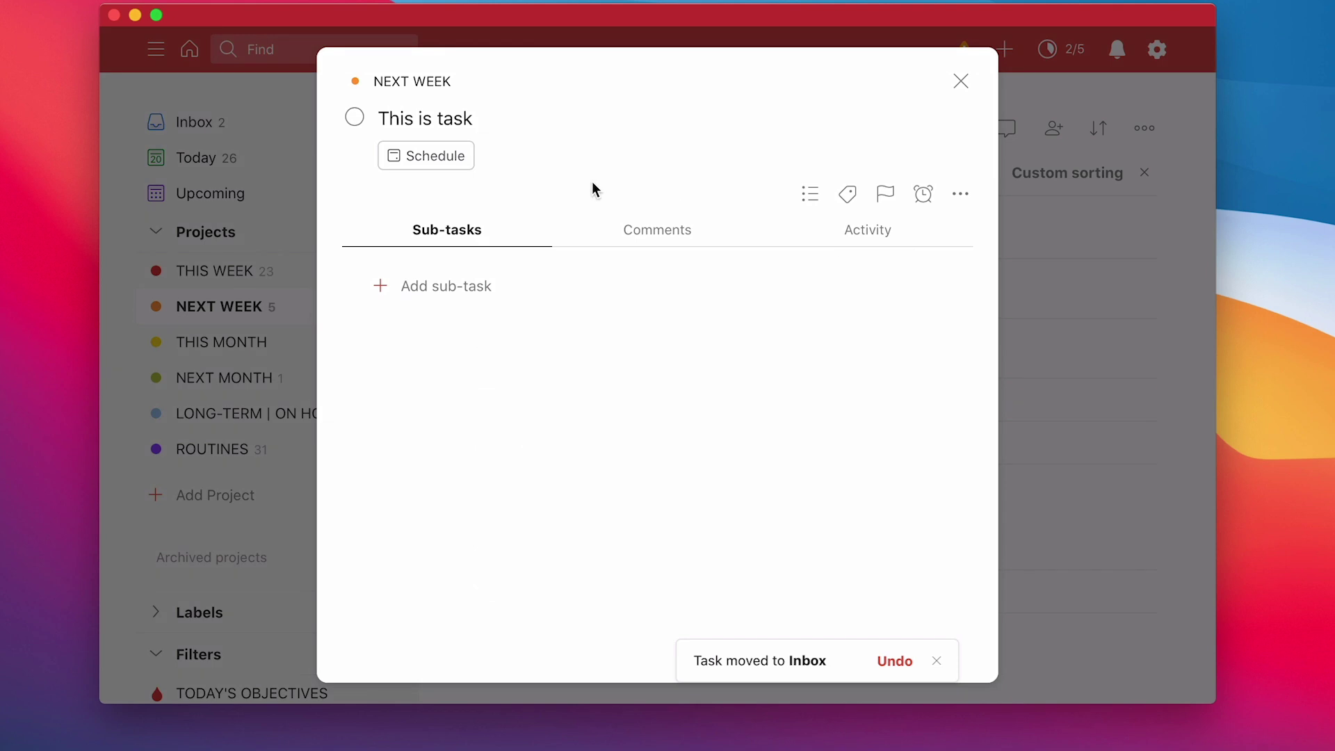
click(809, 193)
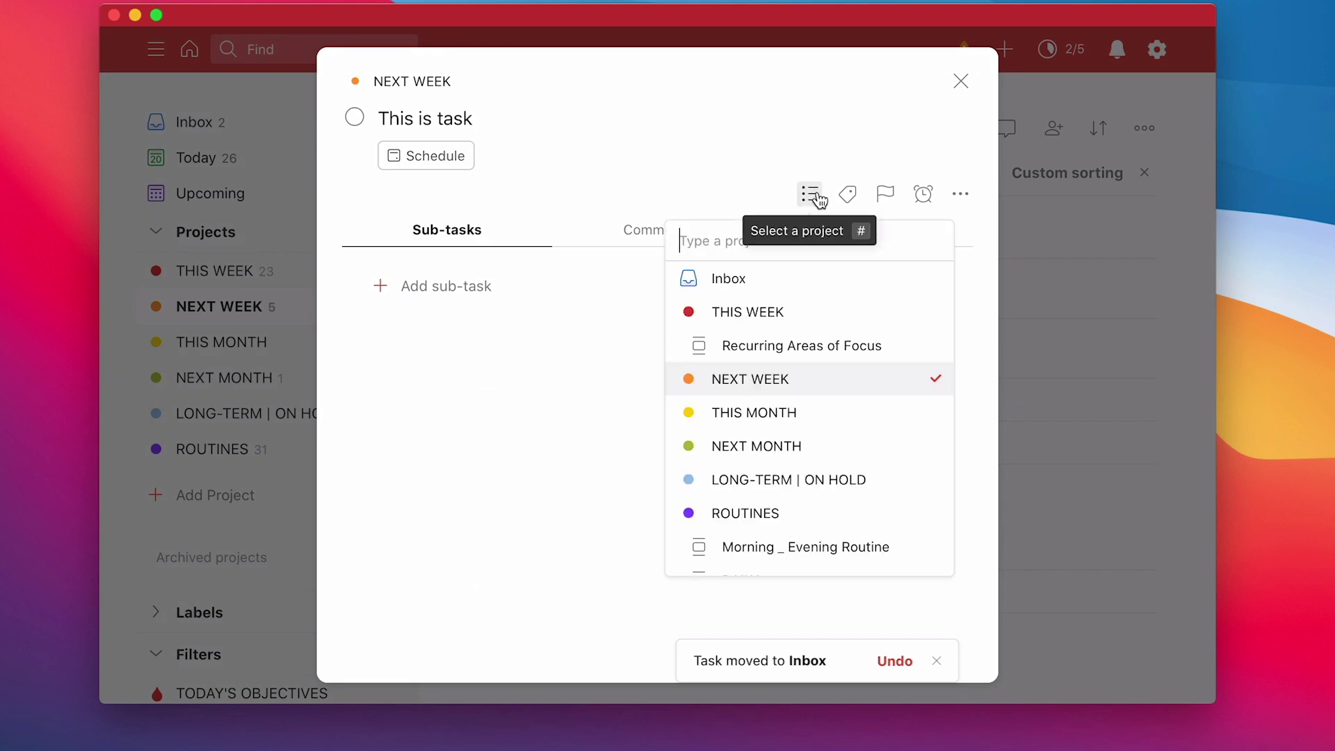
click(766, 280)
click(961, 81)
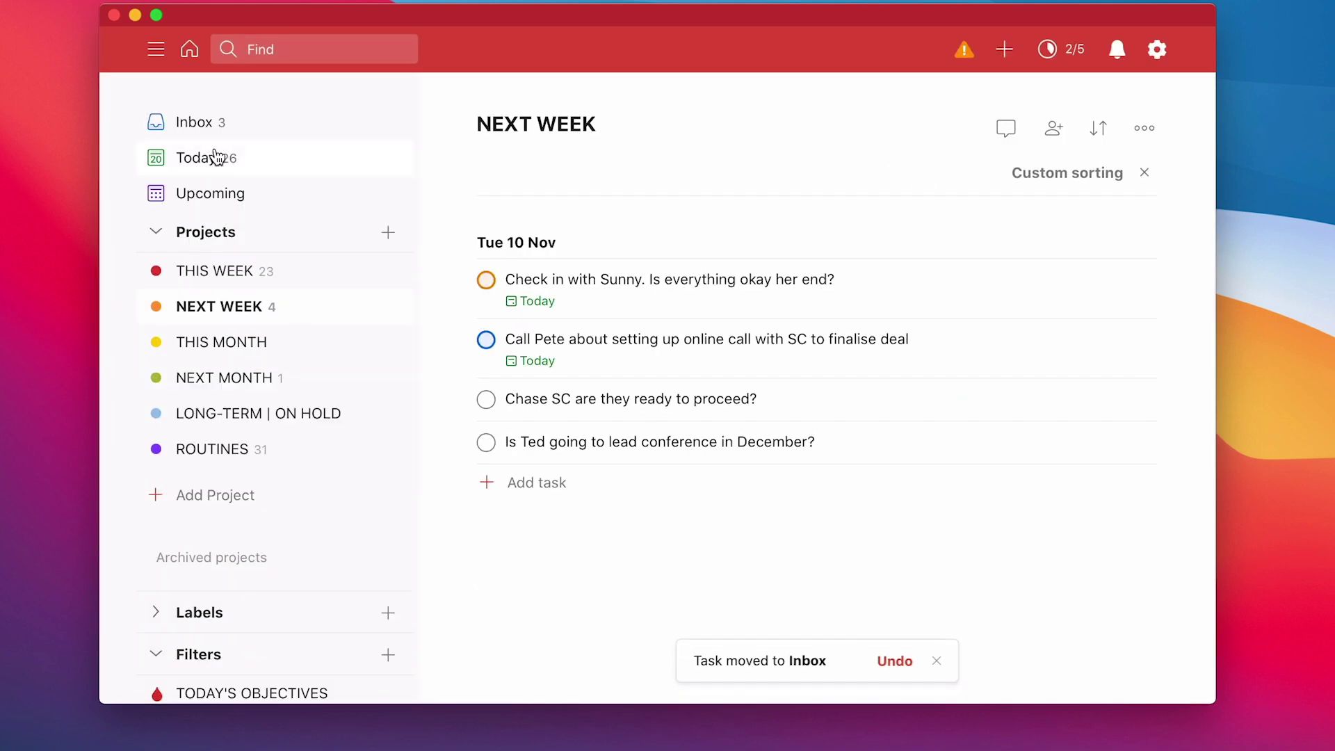
click(195, 125)
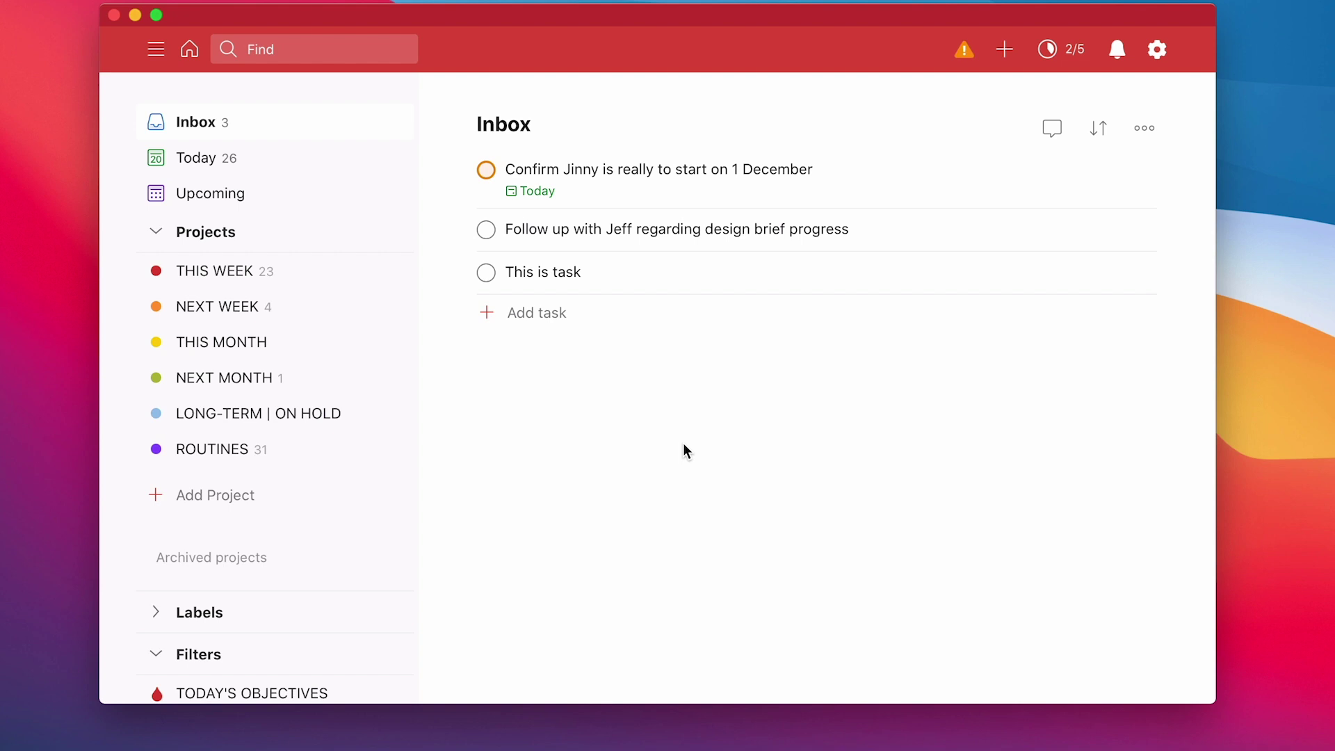
- Custom sort the Inbox by Date added in ascending order
click(1100, 129)
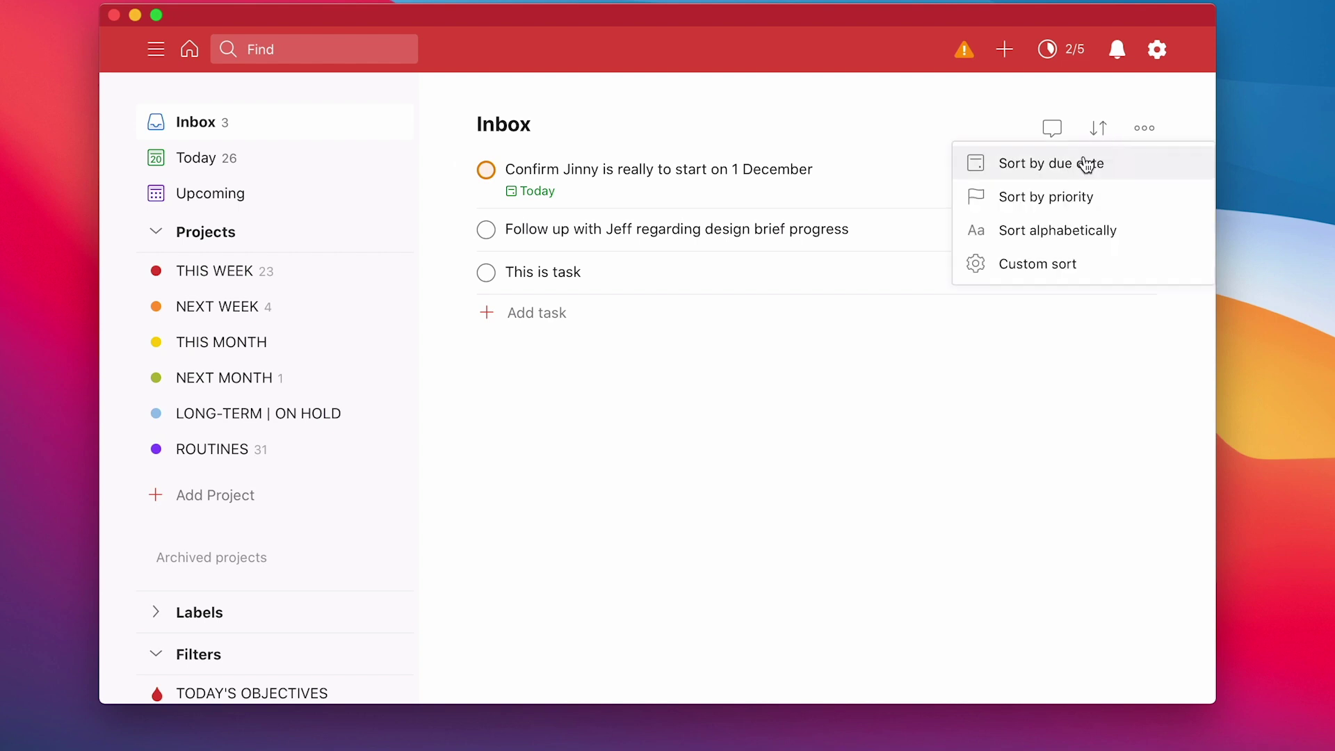
click(1076, 265)
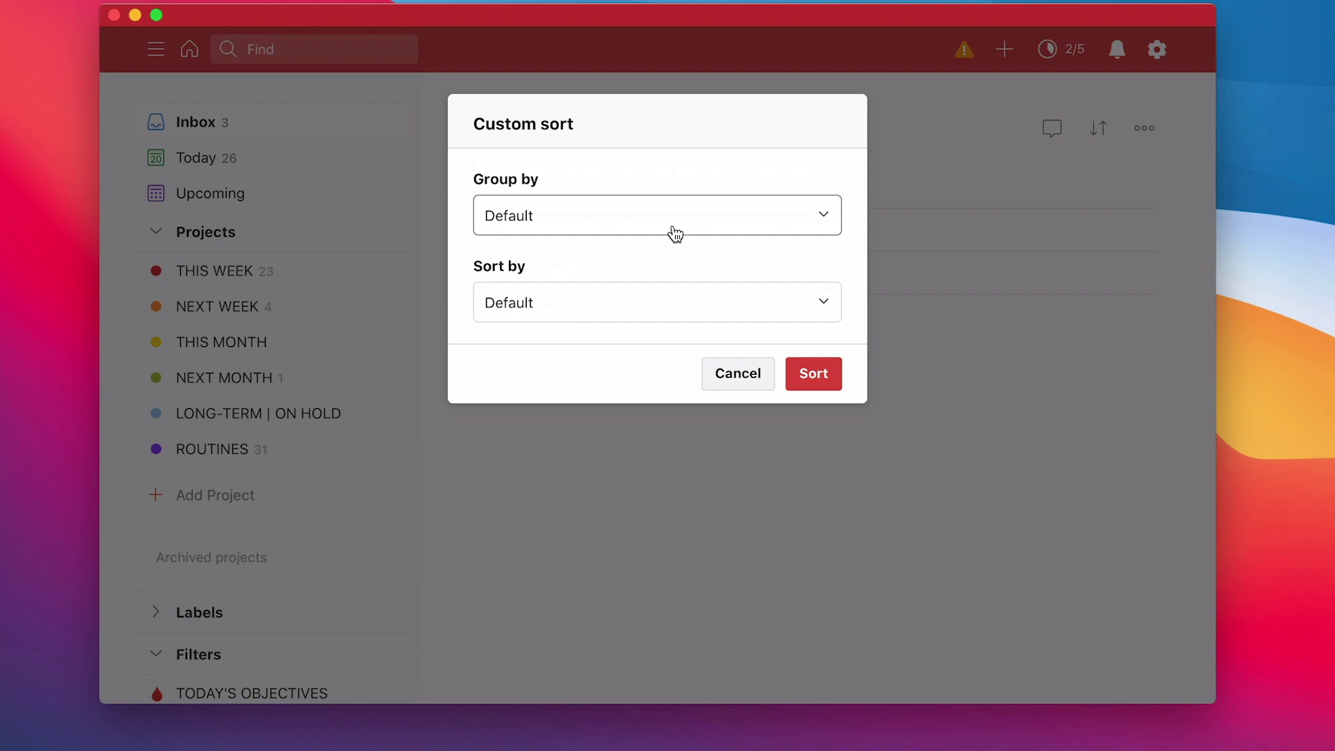
click(689, 307)
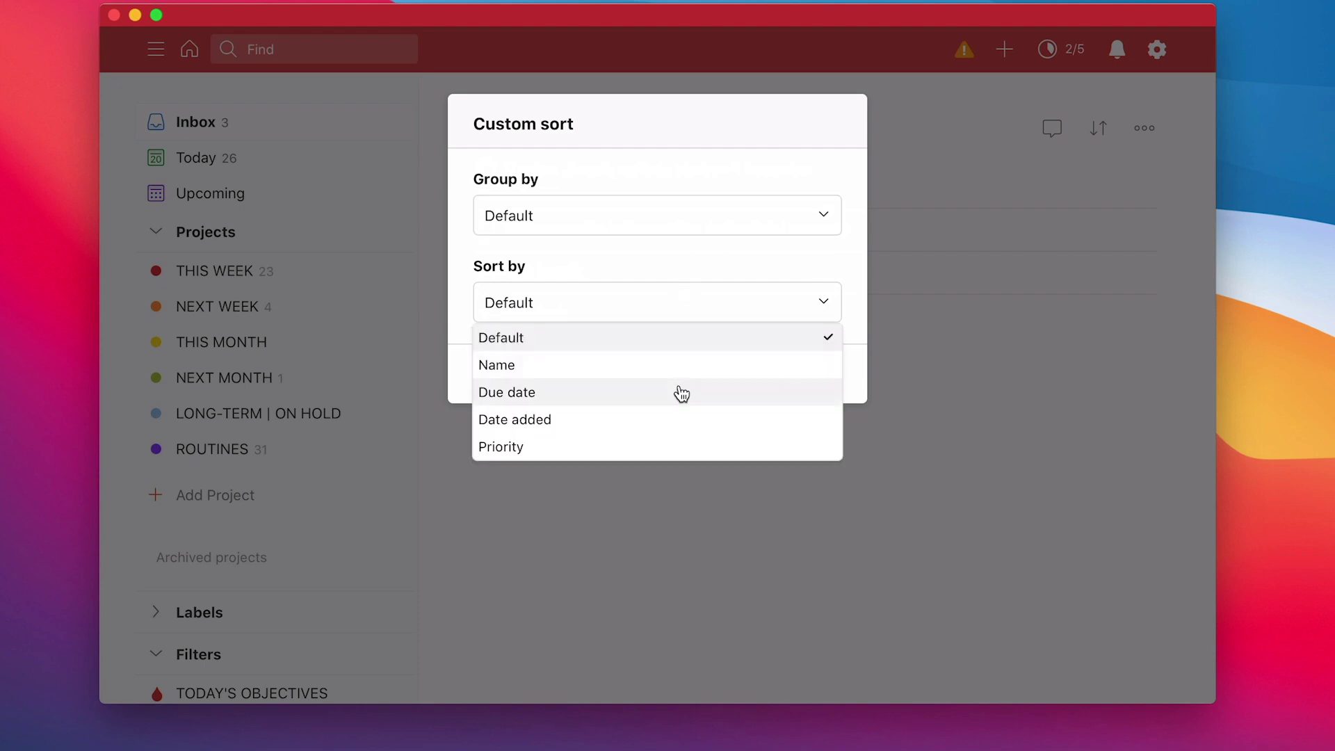
click(679, 419)
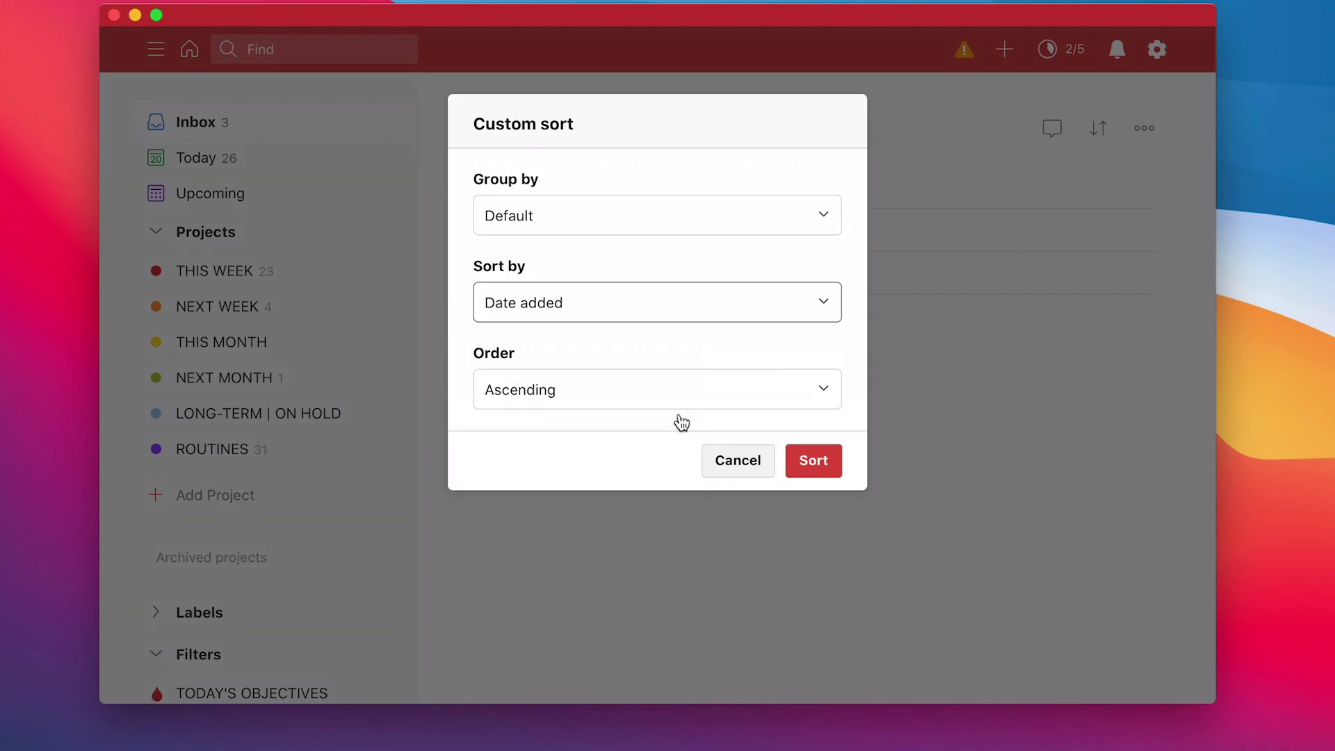
click(824, 469)
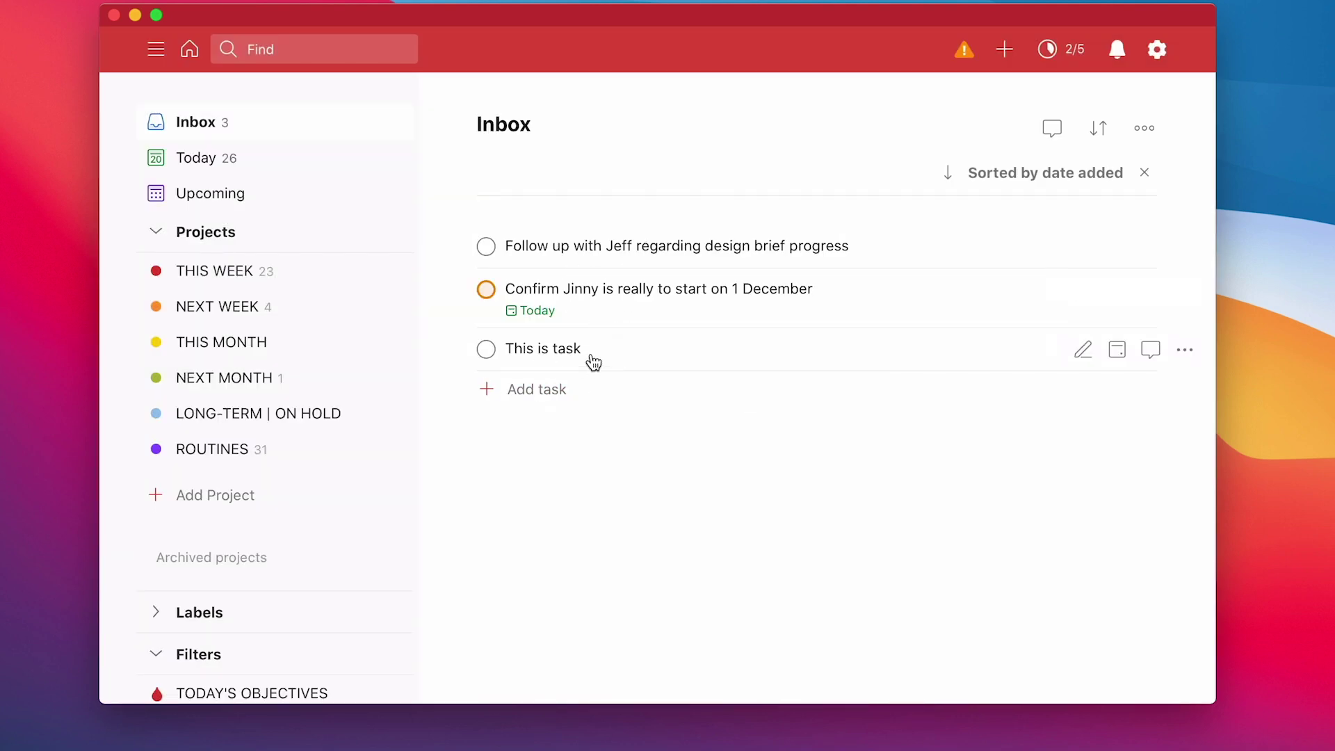
- Group the Inbox by Date added, with Sort by reset to Default
click(1014, 178)
click(754, 224)
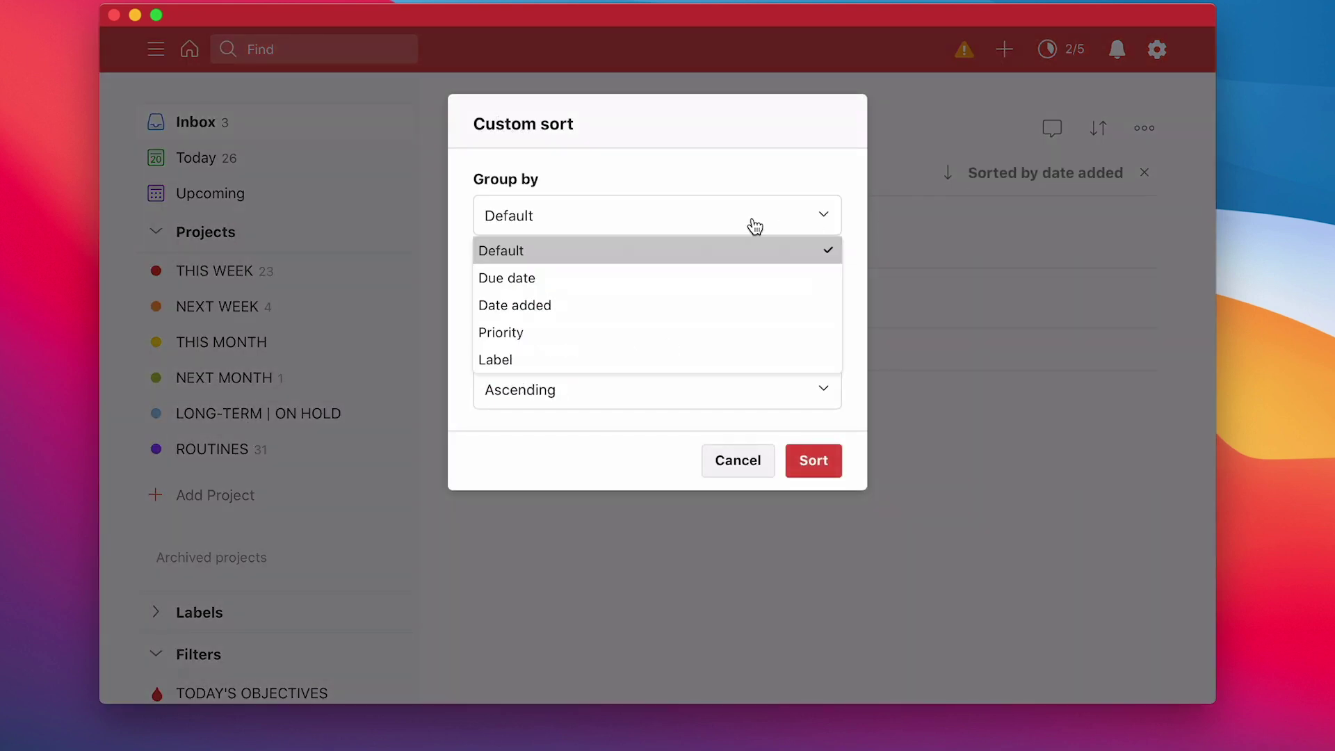
click(732, 308)
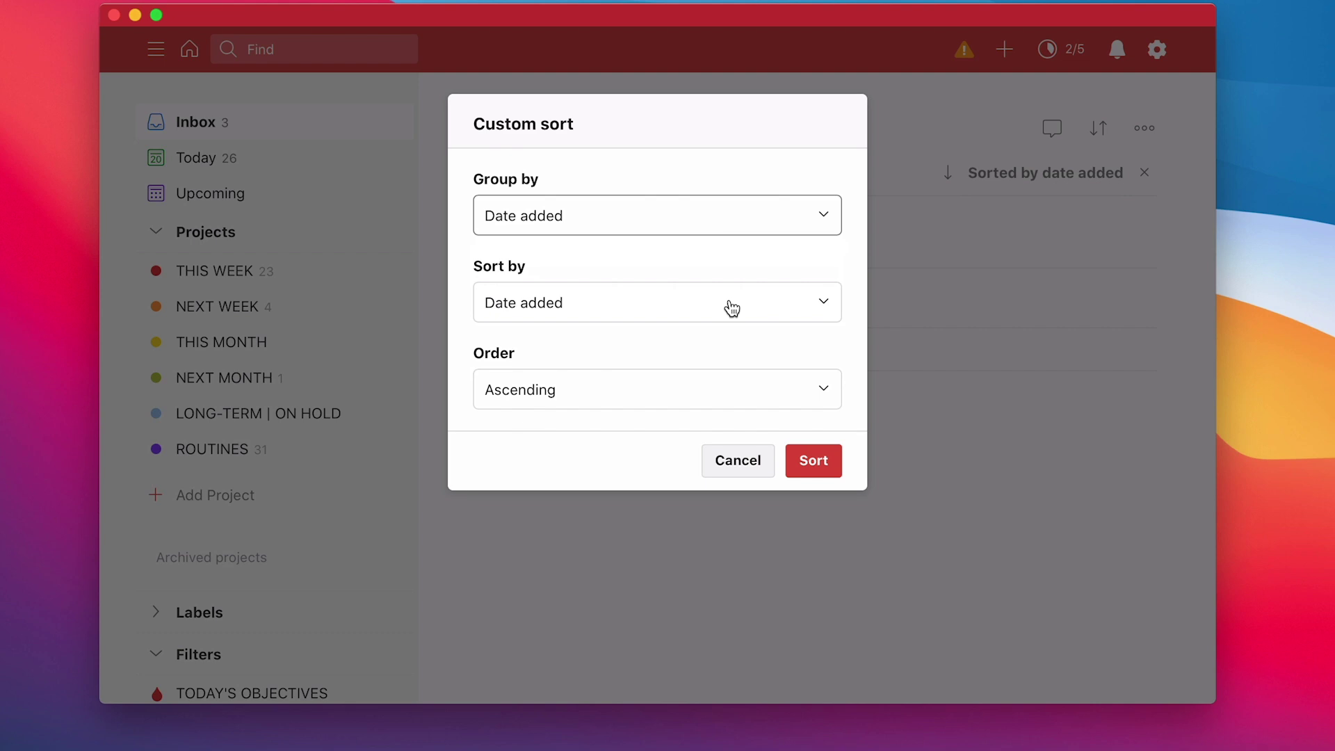
click(731, 308)
click(702, 341)
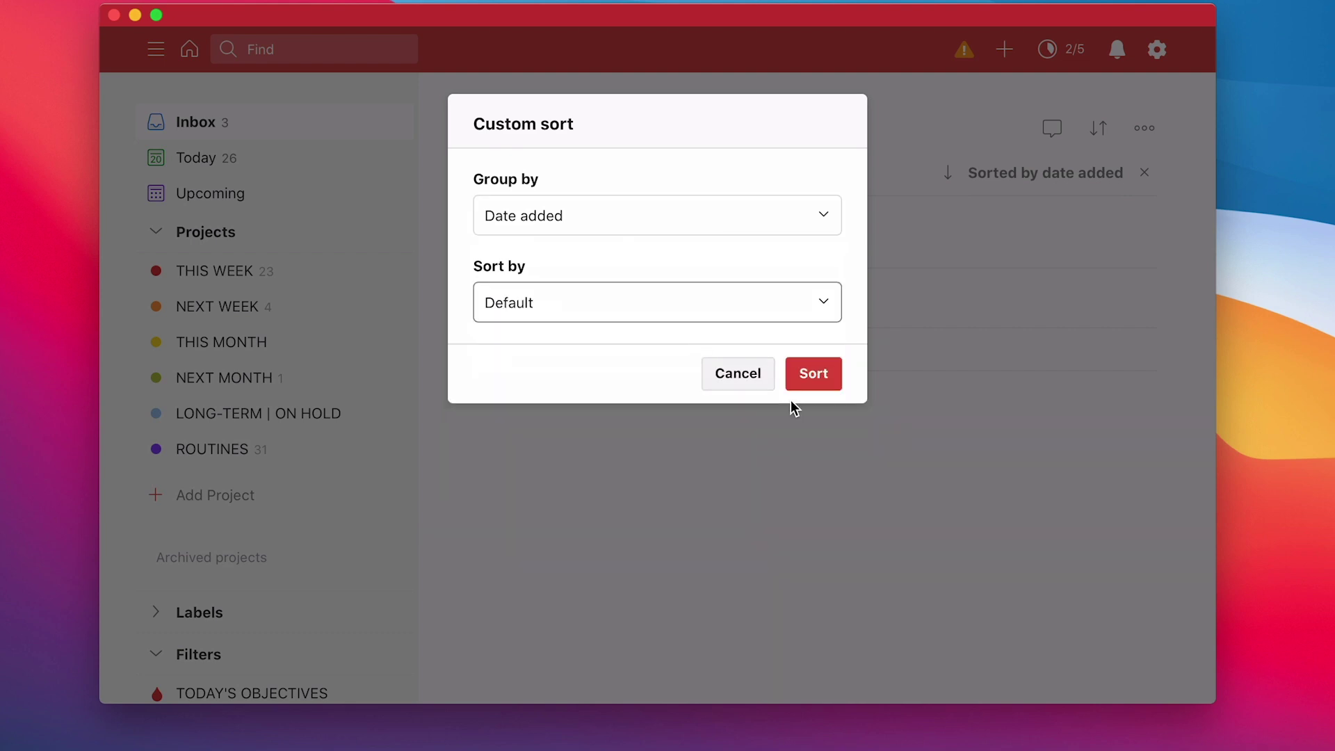
click(813, 381)
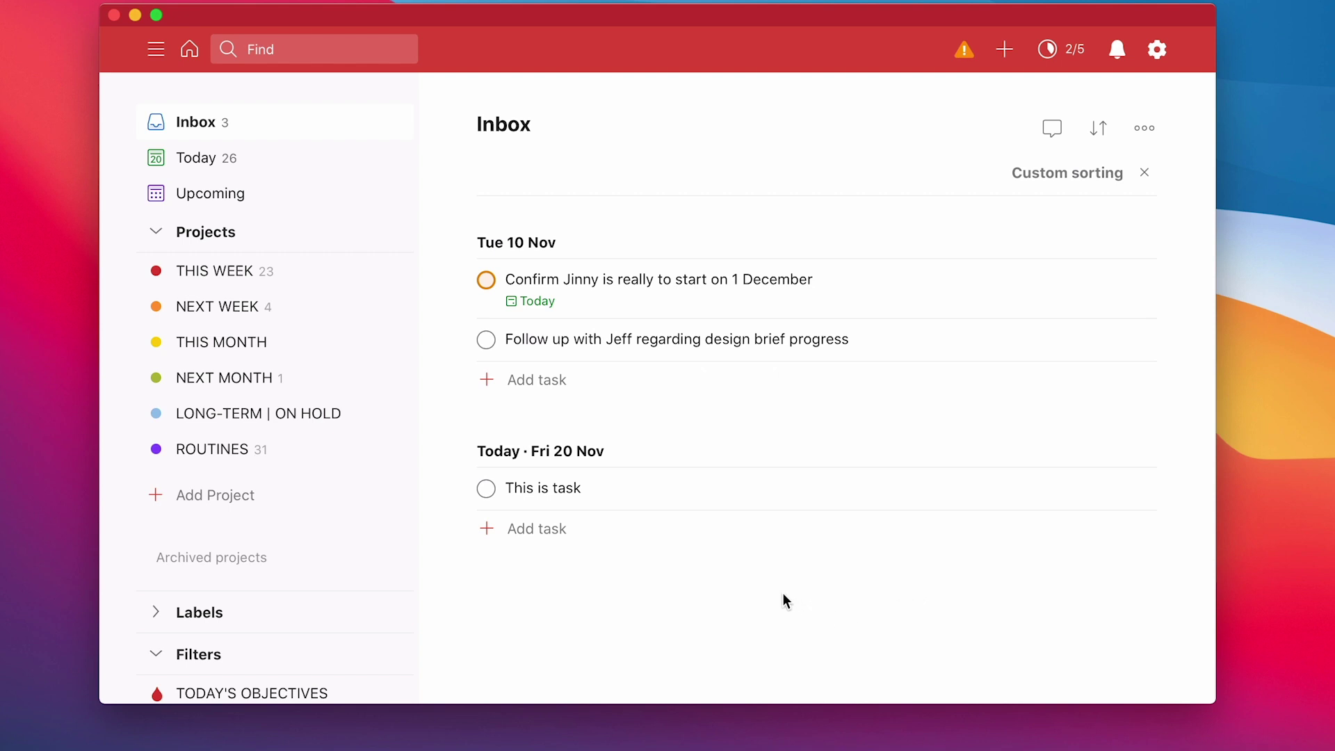
- Collapse the sidebar's Filters section, dismissing the Premium upgrade popups that Labels shows
click(156, 614)
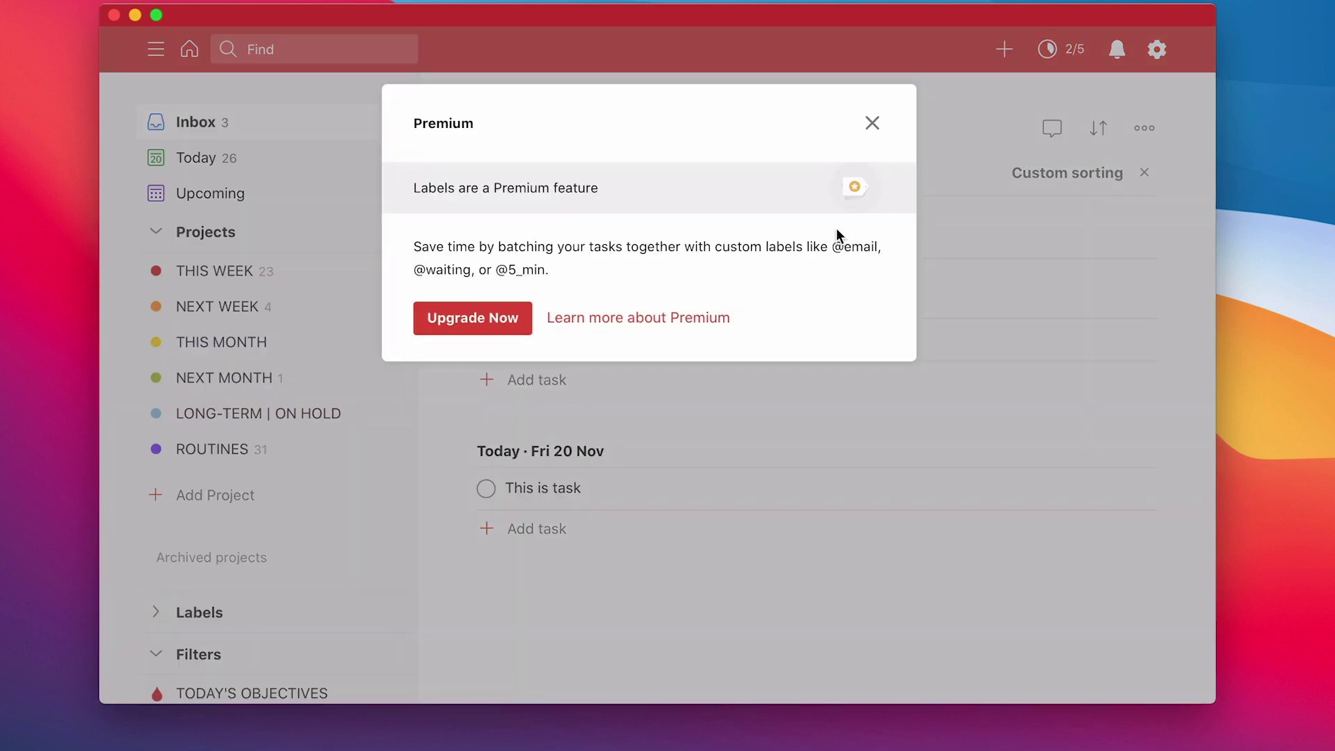
click(873, 123)
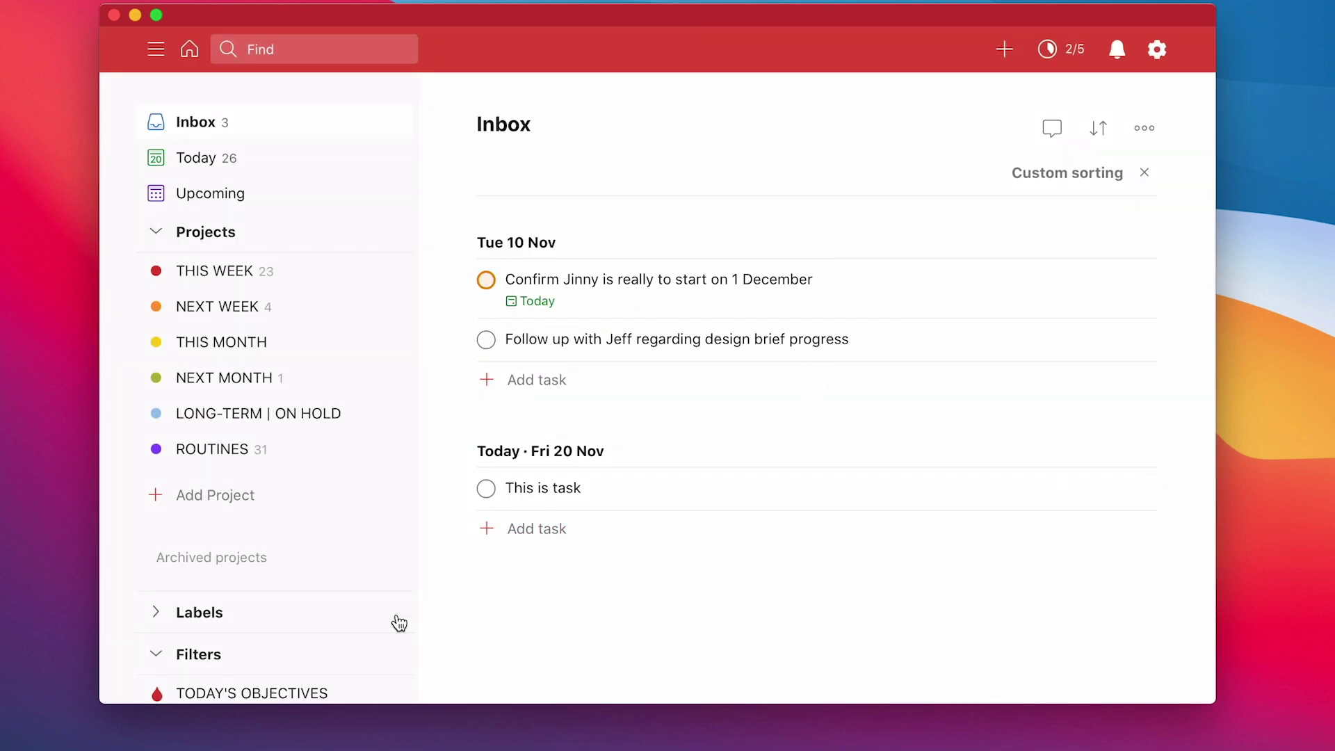
click(200, 657)
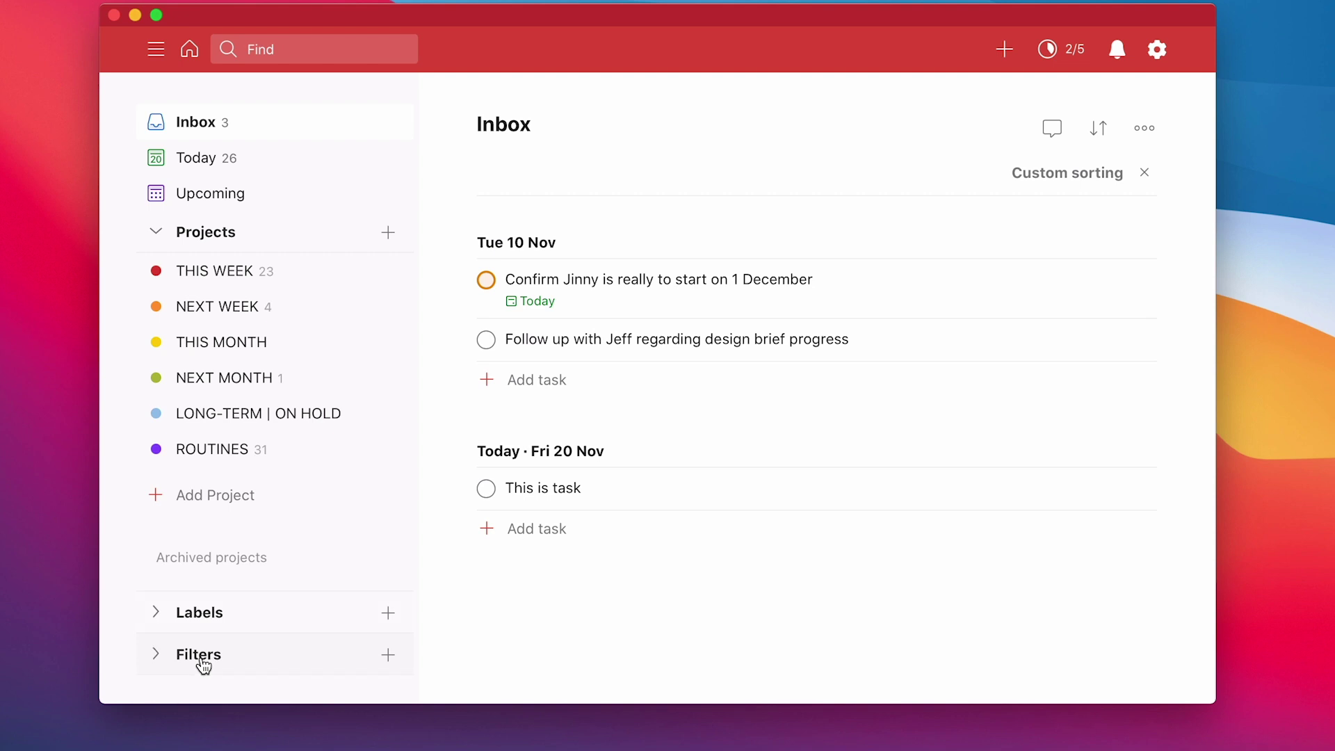
click(208, 615)
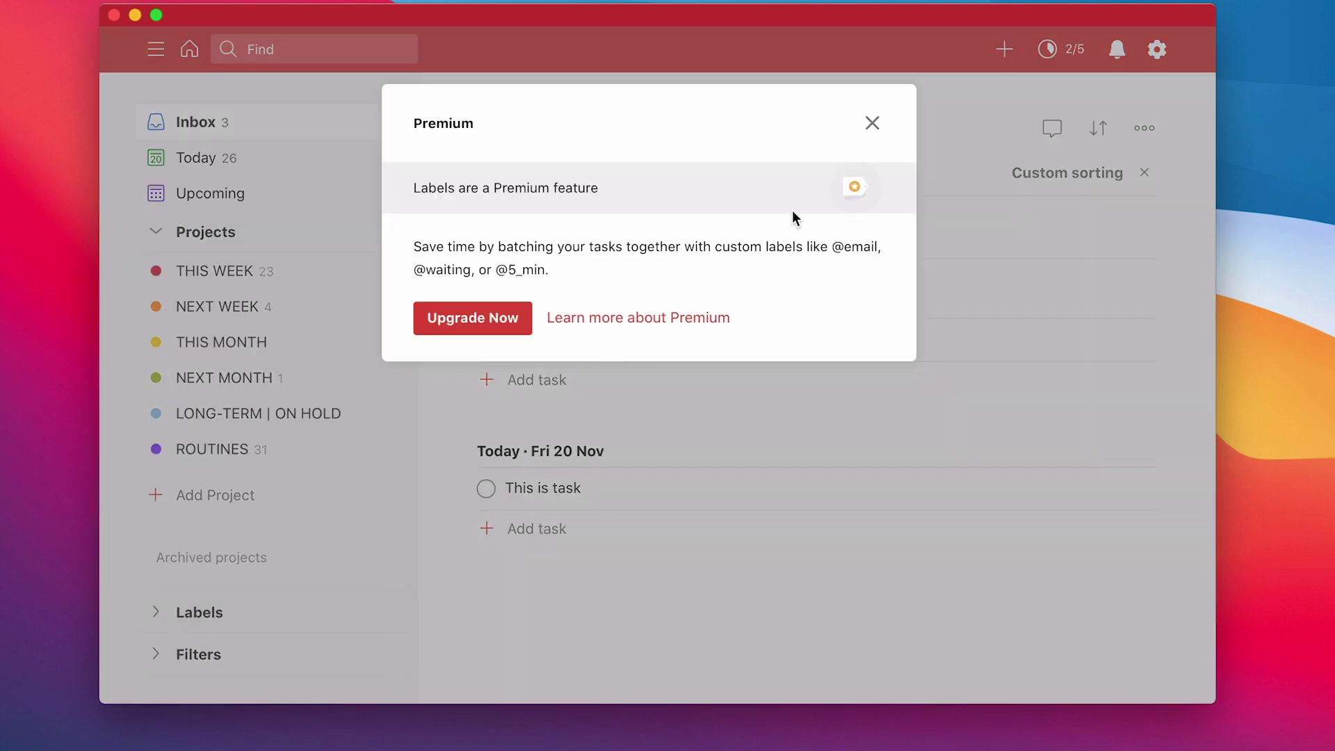
click(871, 125)
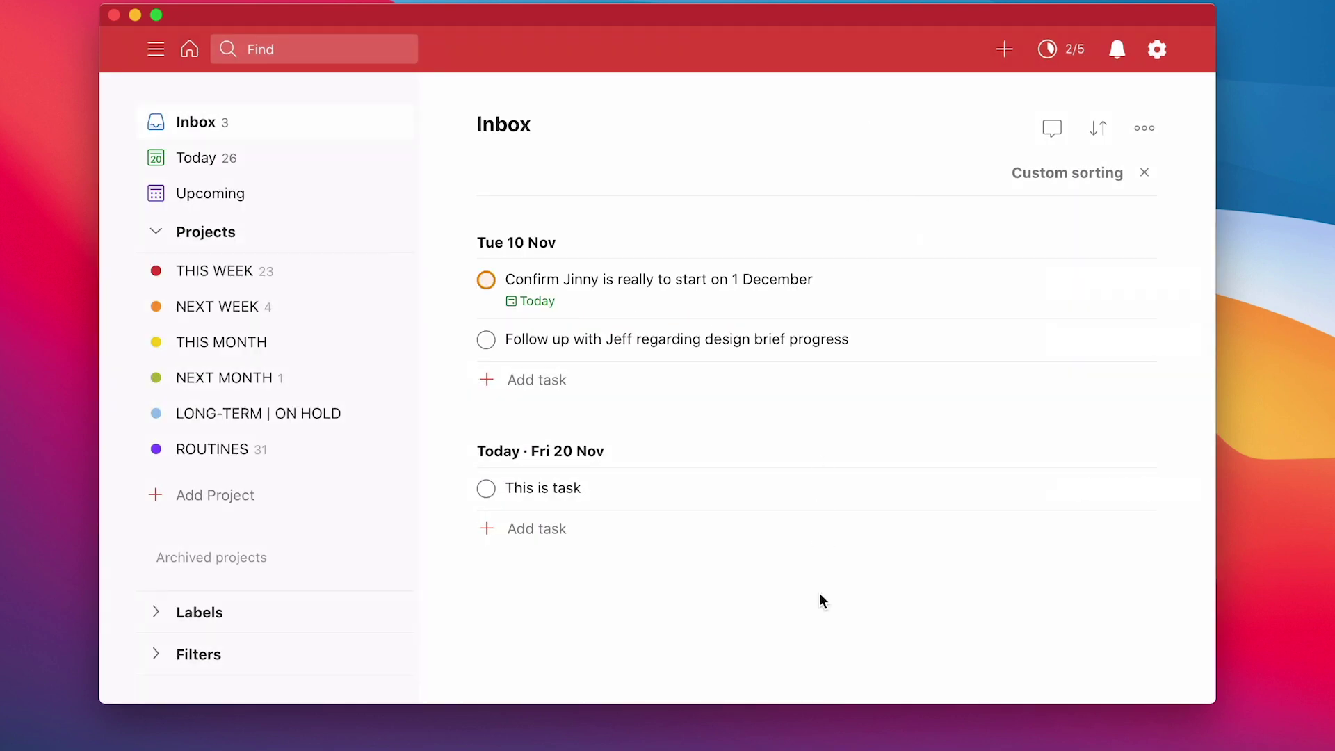